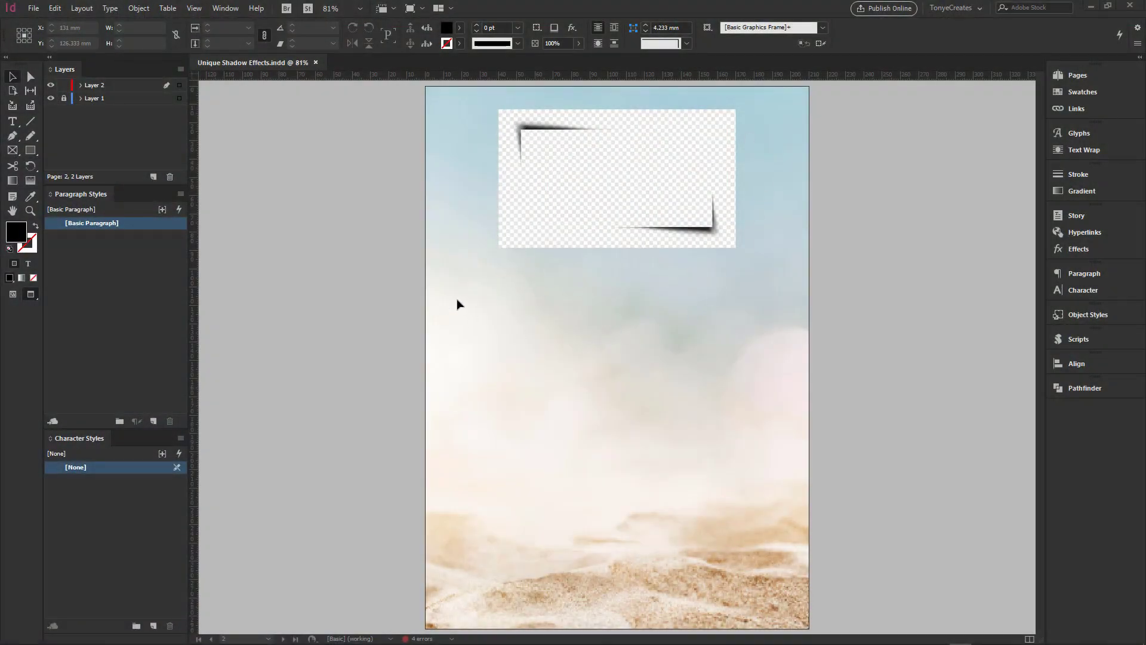
- Draw a rectangle below the shadowed frame and fill it with the C=0 M=0 Y=100 K=0 swatch at 30% tint
left_click(31, 151)
left_click_drag(505, 282, 741, 437)
key("v")
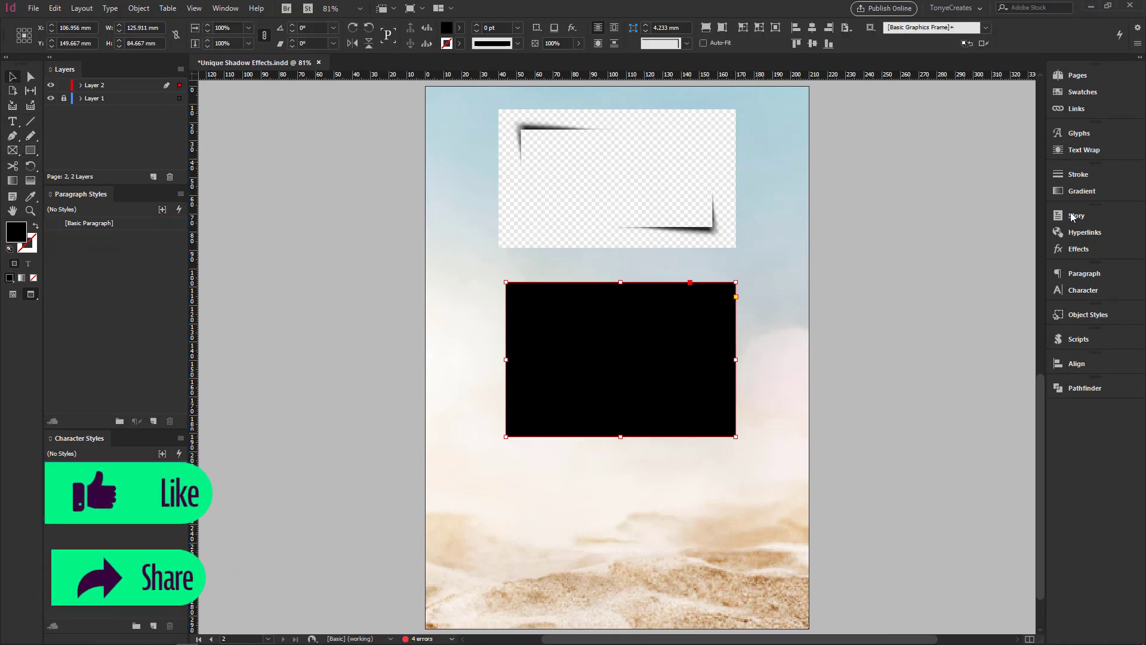
left_click(1081, 92)
left_click(847, 188)
left_click(894, 90)
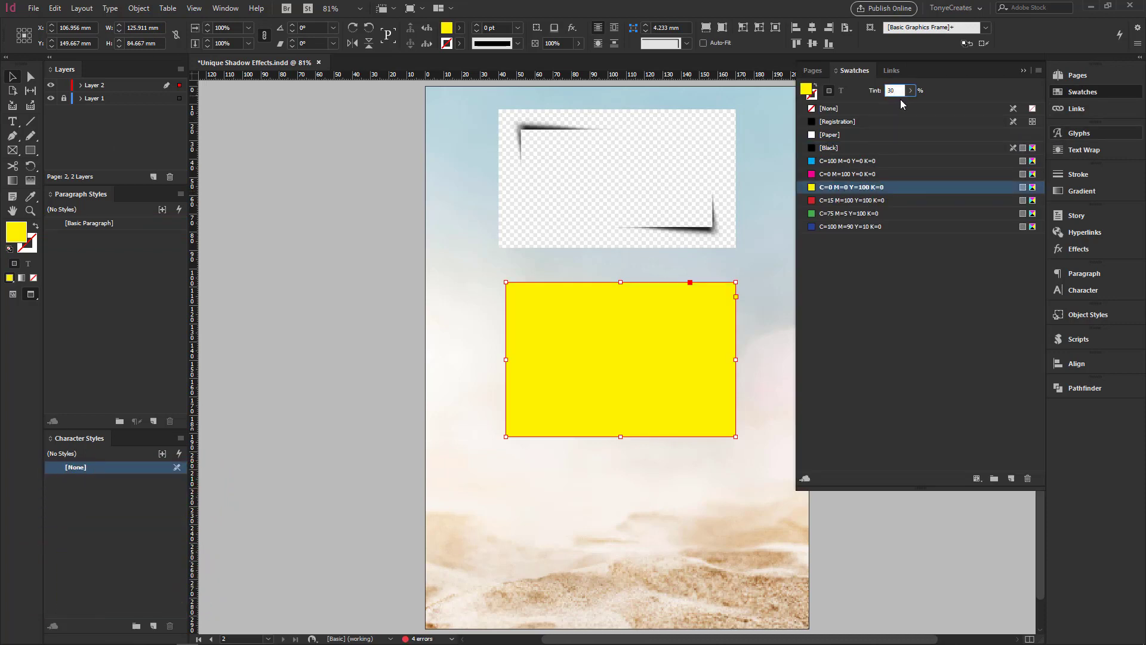
key("Return")
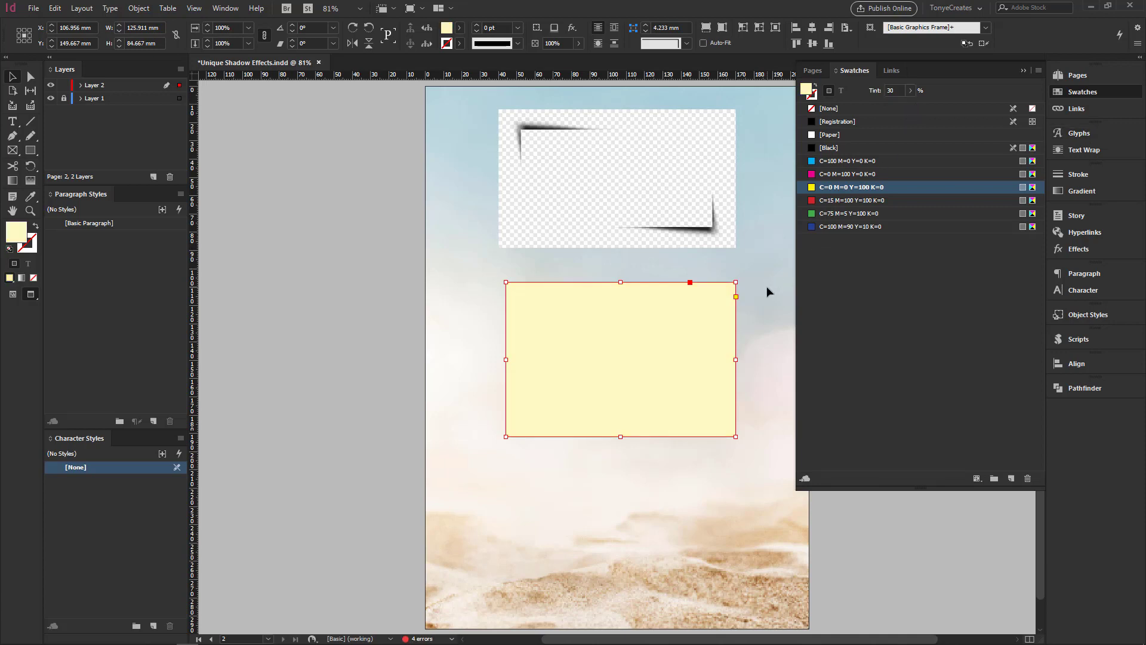
- Draw a three-point triangle path with the Pen tool at the rectangle's top-left corner
left_click(770, 299)
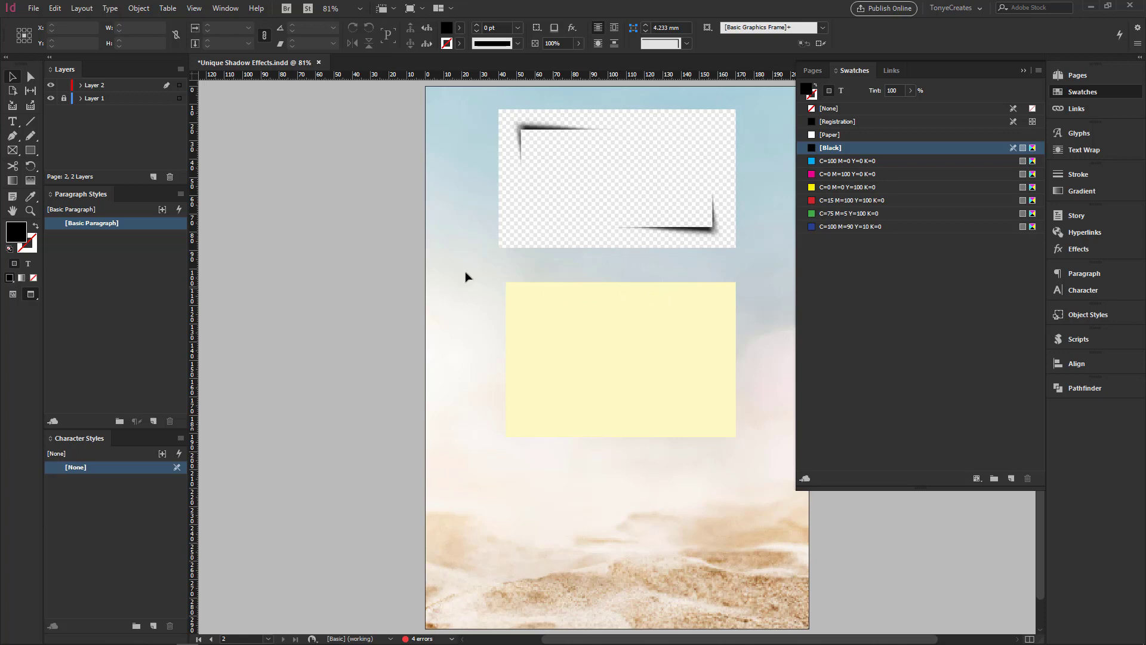
left_click(13, 136)
left_click(563, 278)
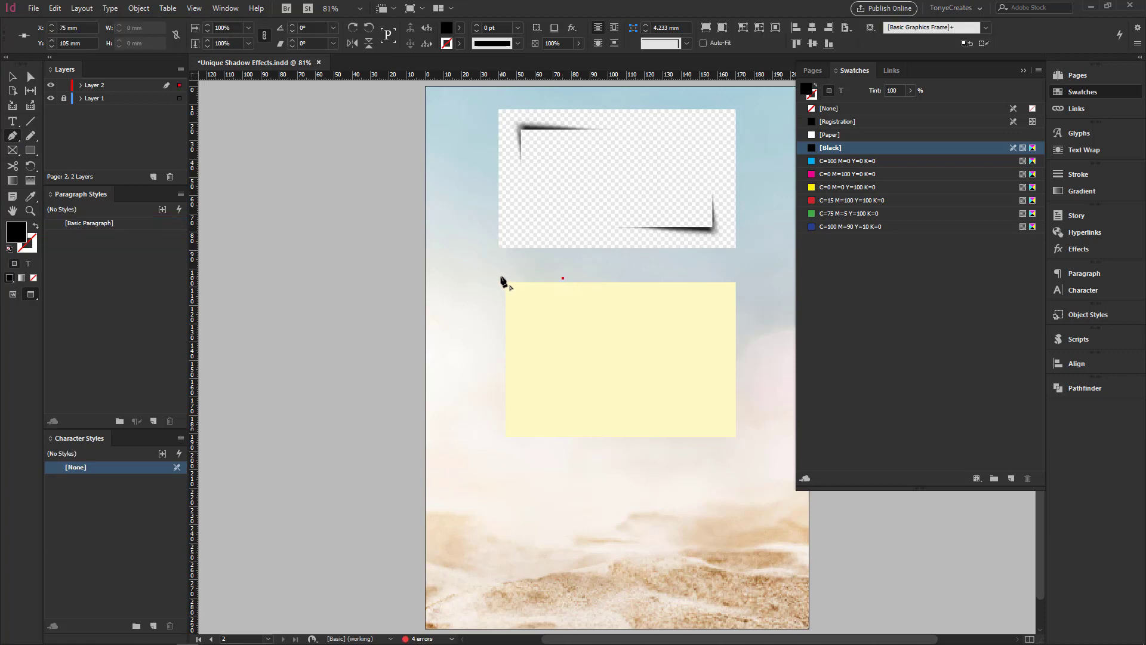
left_click(503, 278)
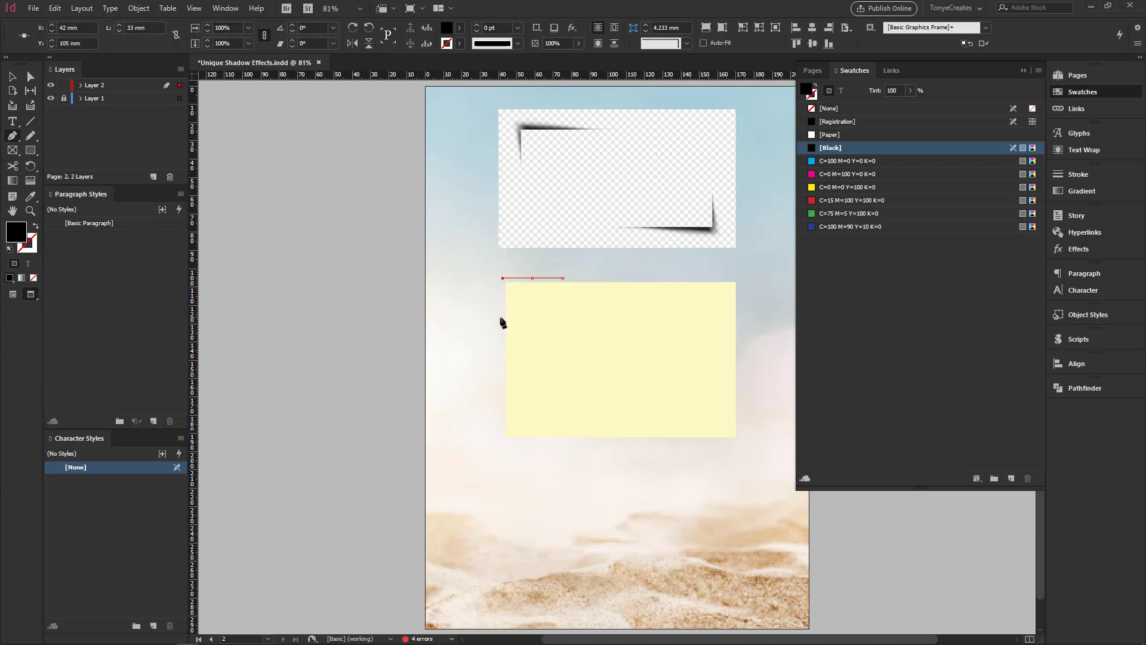
left_click(503, 329)
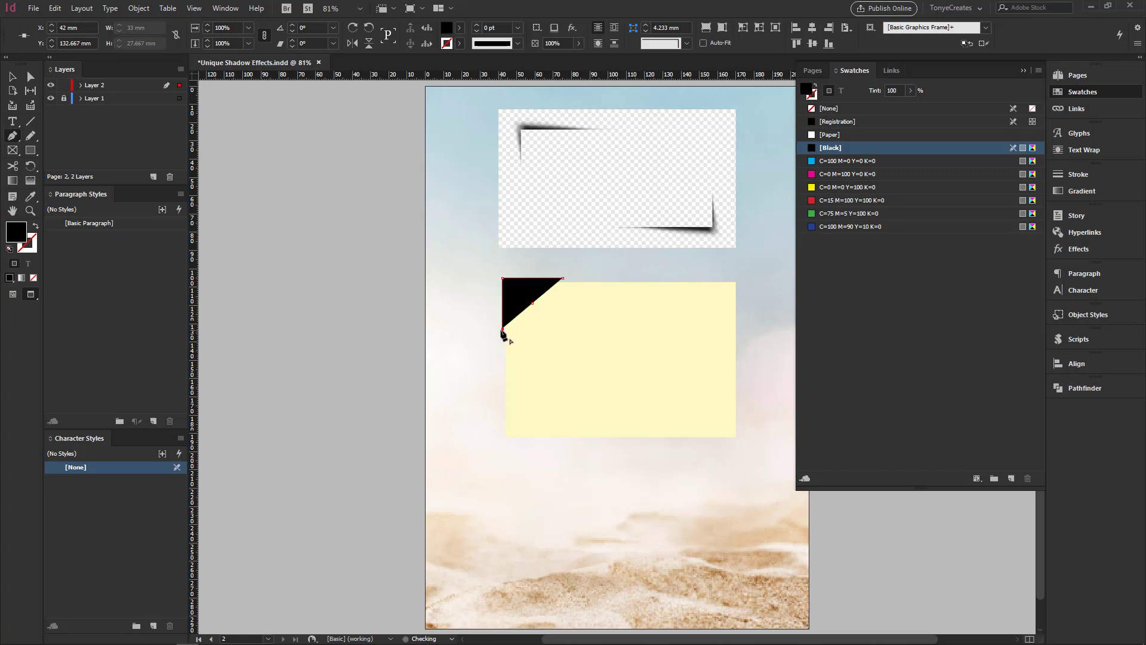
left_click(564, 279)
- Fill the triangle with Paper and resize it to about 41.3 × 38 mm
left_click(12, 76)
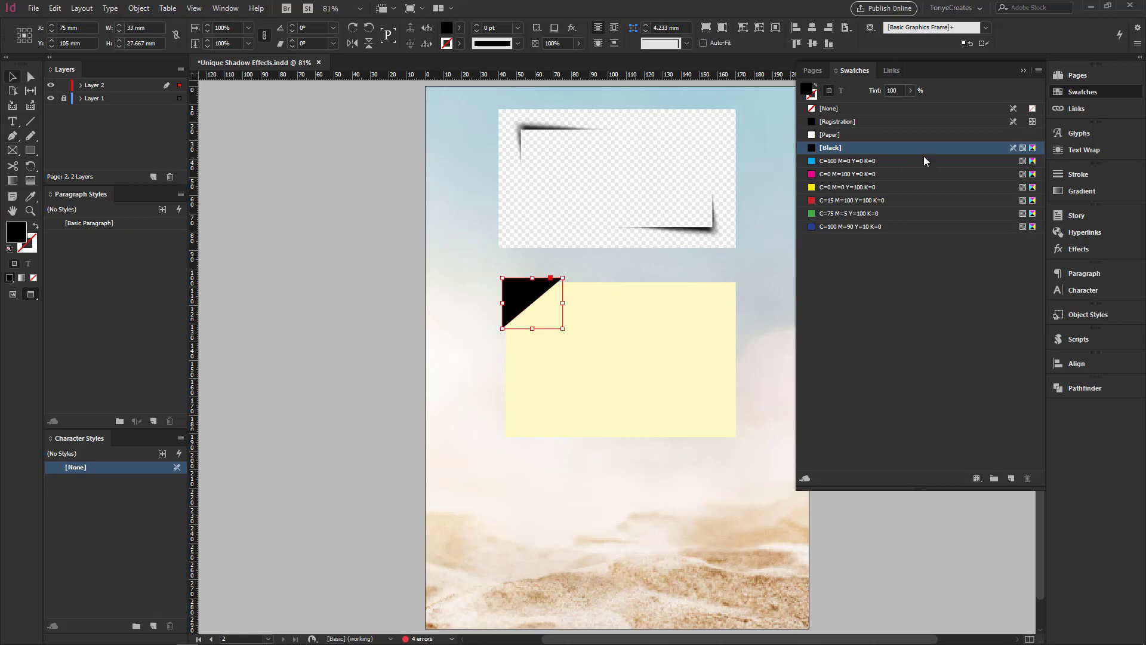
left_click(833, 136)
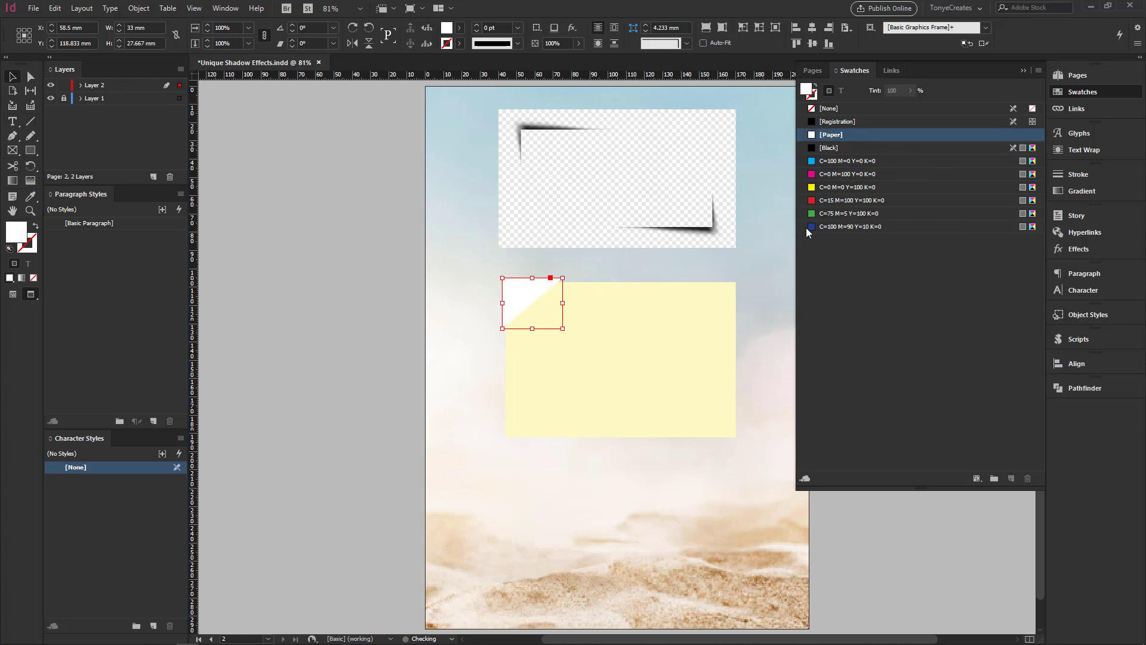
left_click(604, 273)
left_click(529, 305)
left_click_drag(531, 328, 532, 347)
left_click_drag(560, 312, 577, 312)
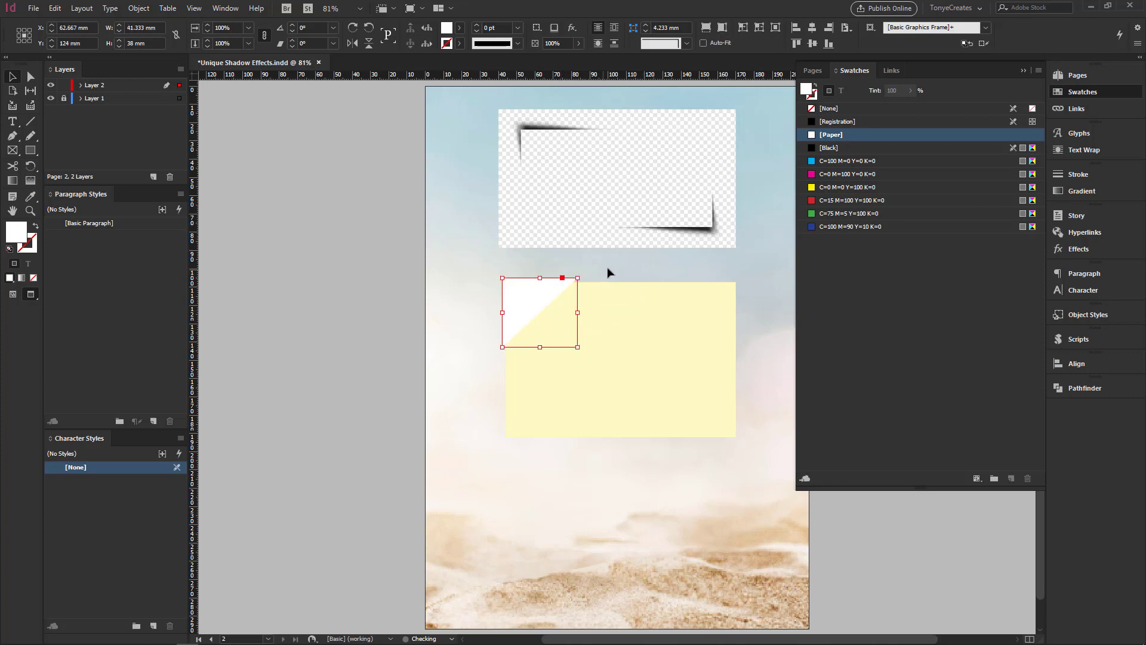
left_click(671, 285)
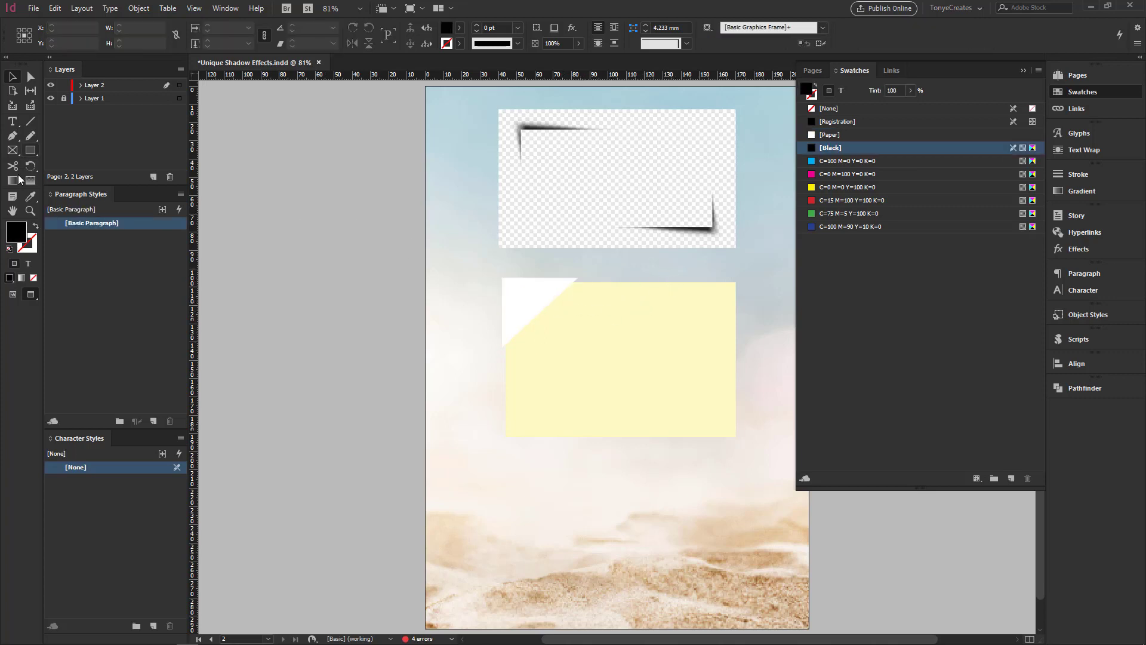
left_click(30, 213)
left_click_drag(464, 225, 749, 449)
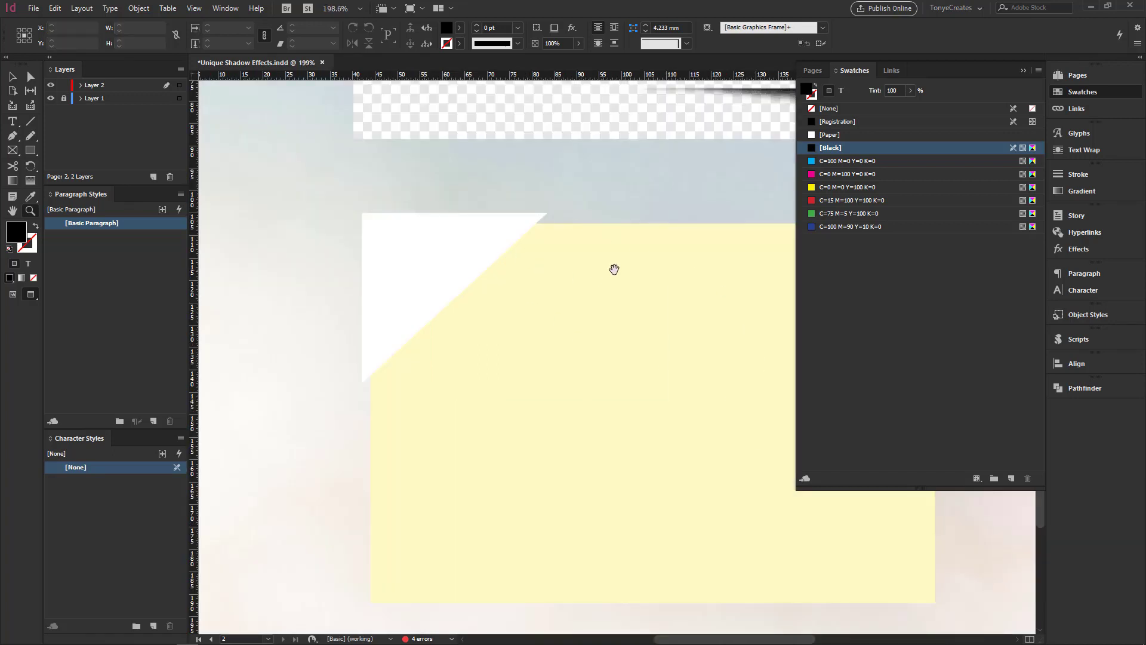
left_click_drag(615, 266, 548, 254)
- Add a drop shadow to the white triangle with 0 mm distance
key("v")
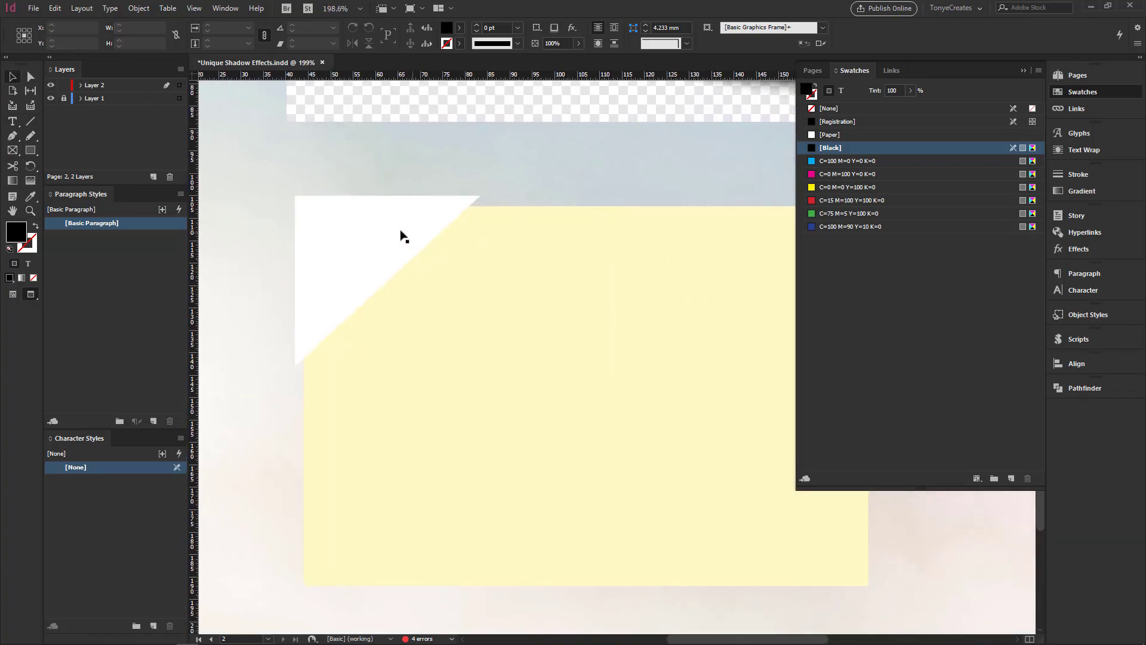
left_click(396, 231)
left_click(1077, 249)
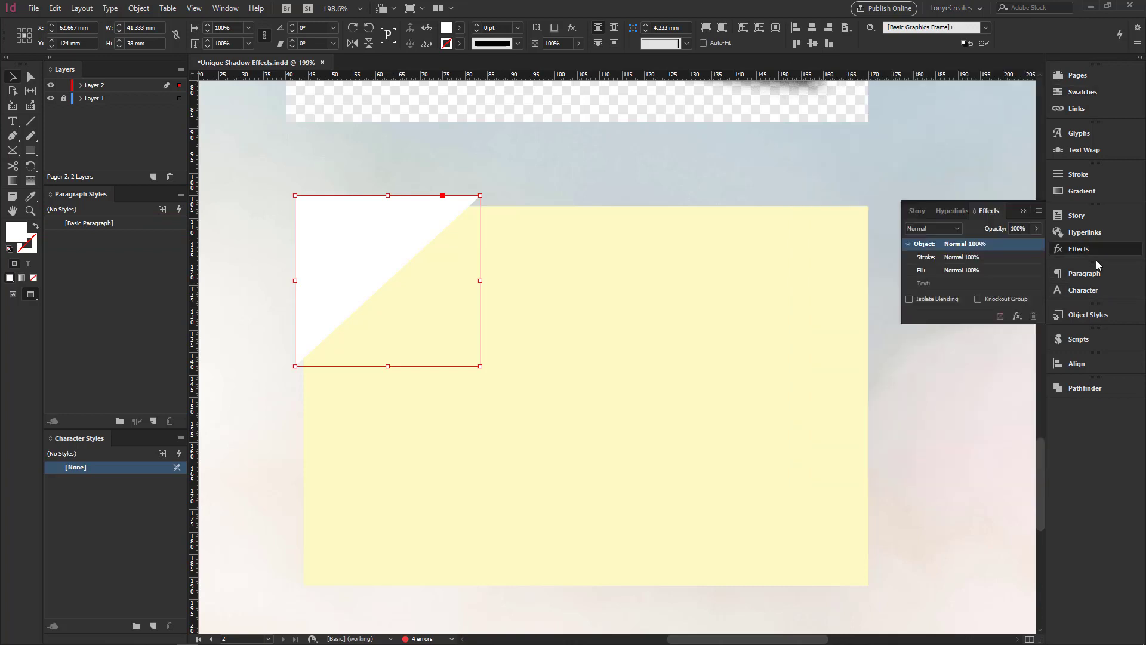
left_click(1018, 316)
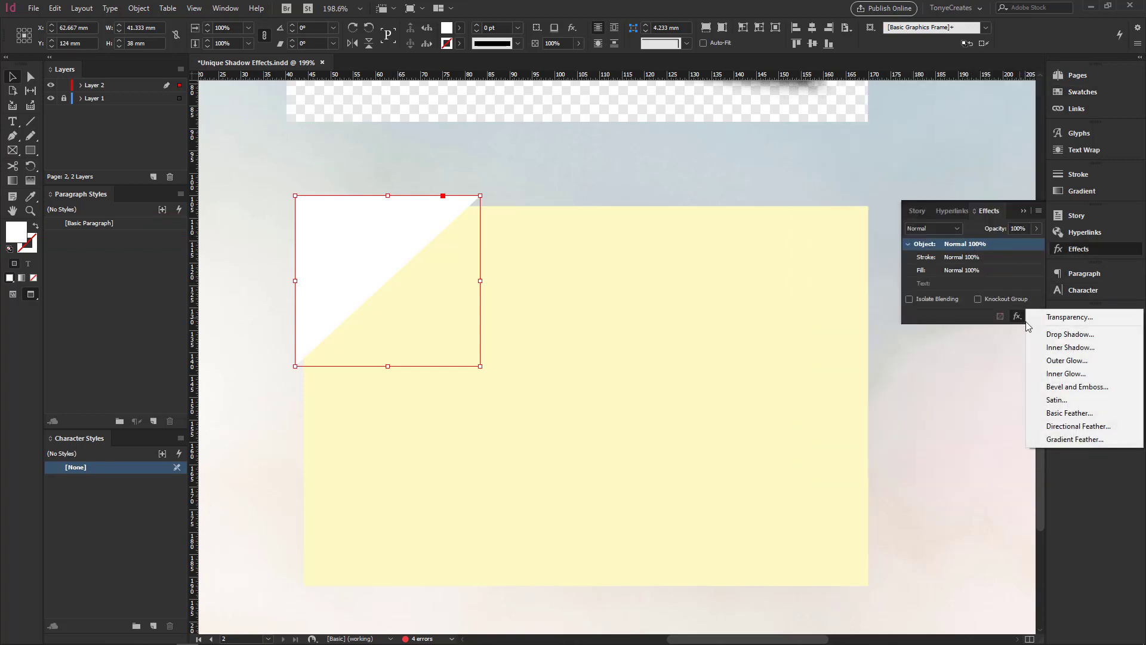
left_click(1074, 336)
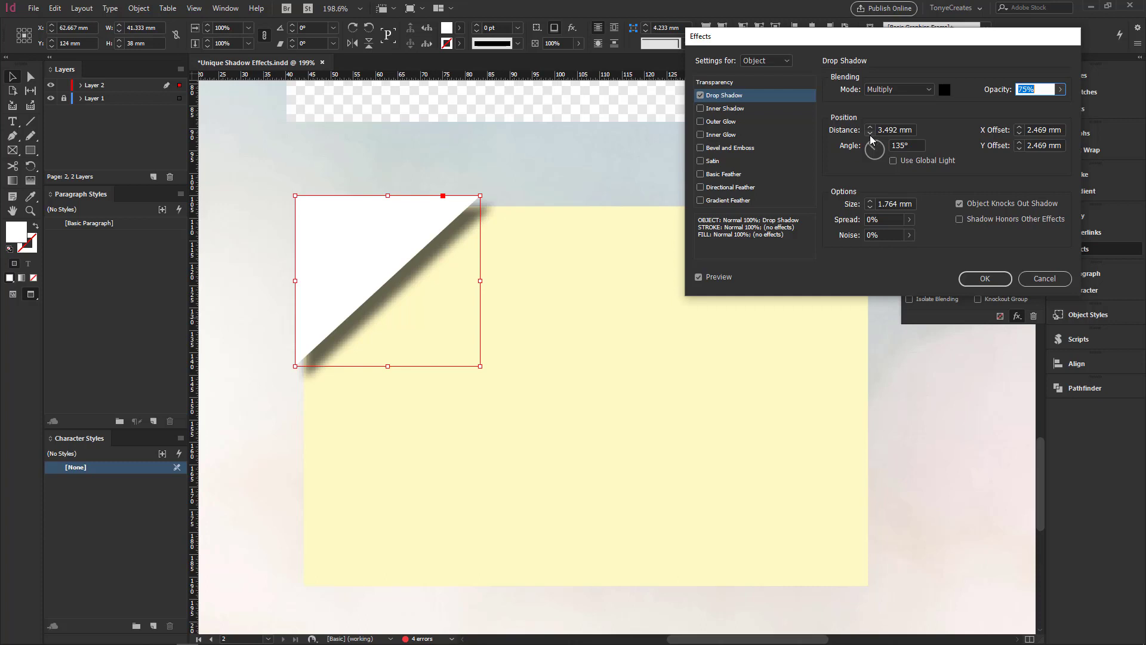
left_click(870, 134)
left_click(870, 134)
left_click(870, 134)
left_click(870, 134)
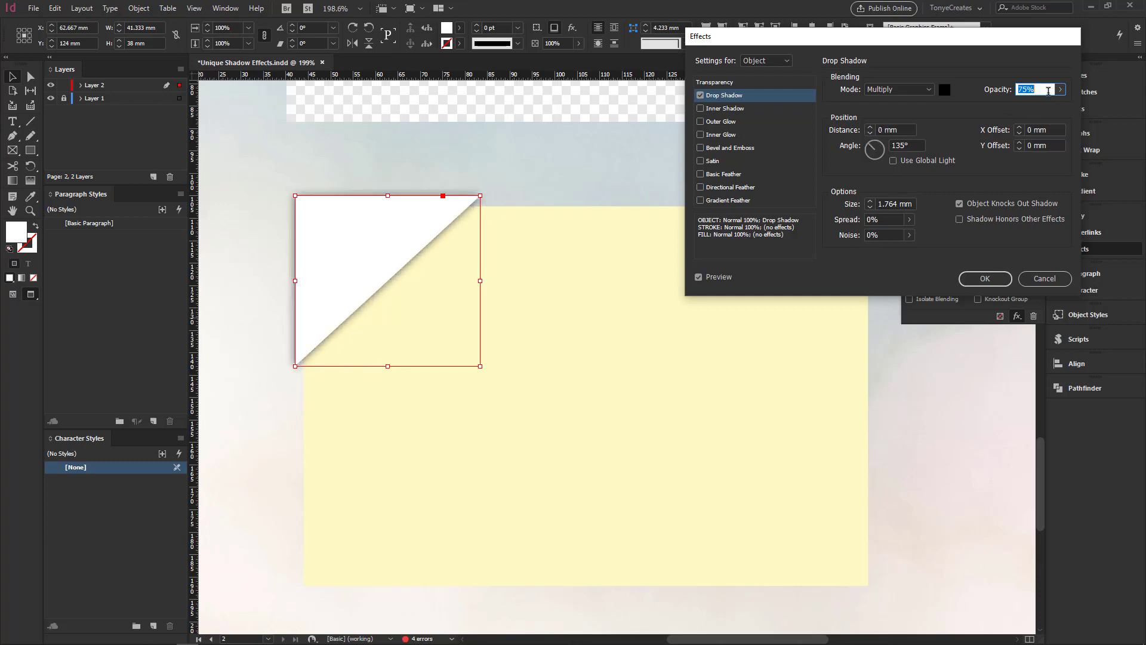
- Set the drop shadow's opacity to 65%, size to 3 mm and noise to 2%
left_click_drag(1023, 88, 1019, 88)
type("6")
key("Tab")
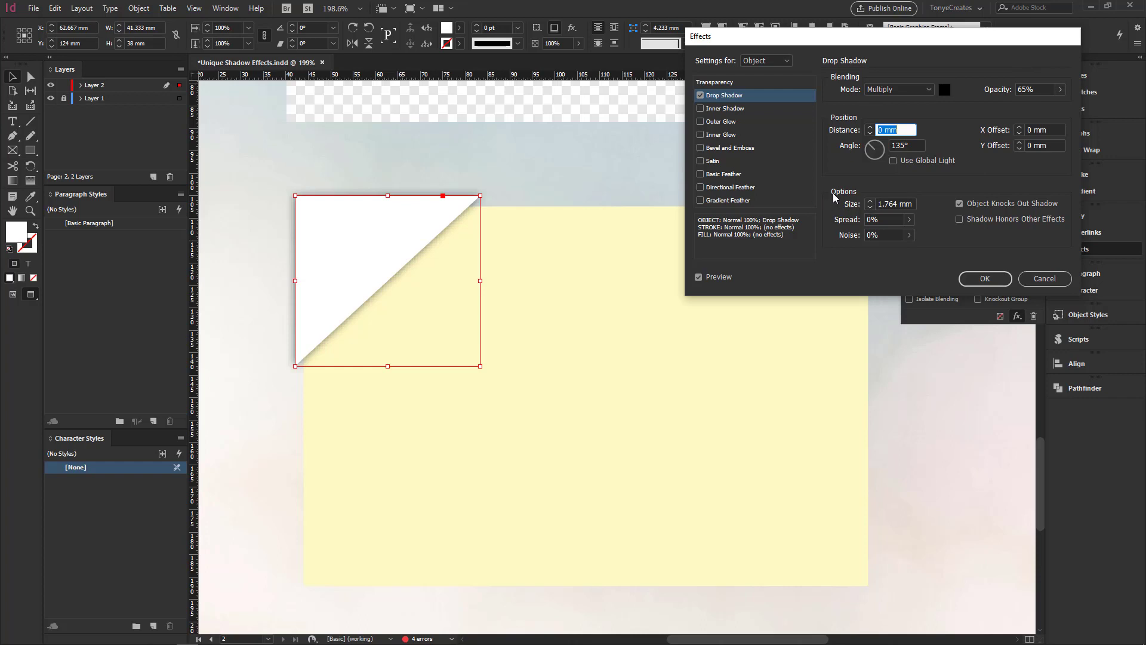
left_click(870, 201)
left_click(870, 202)
left_click(883, 237)
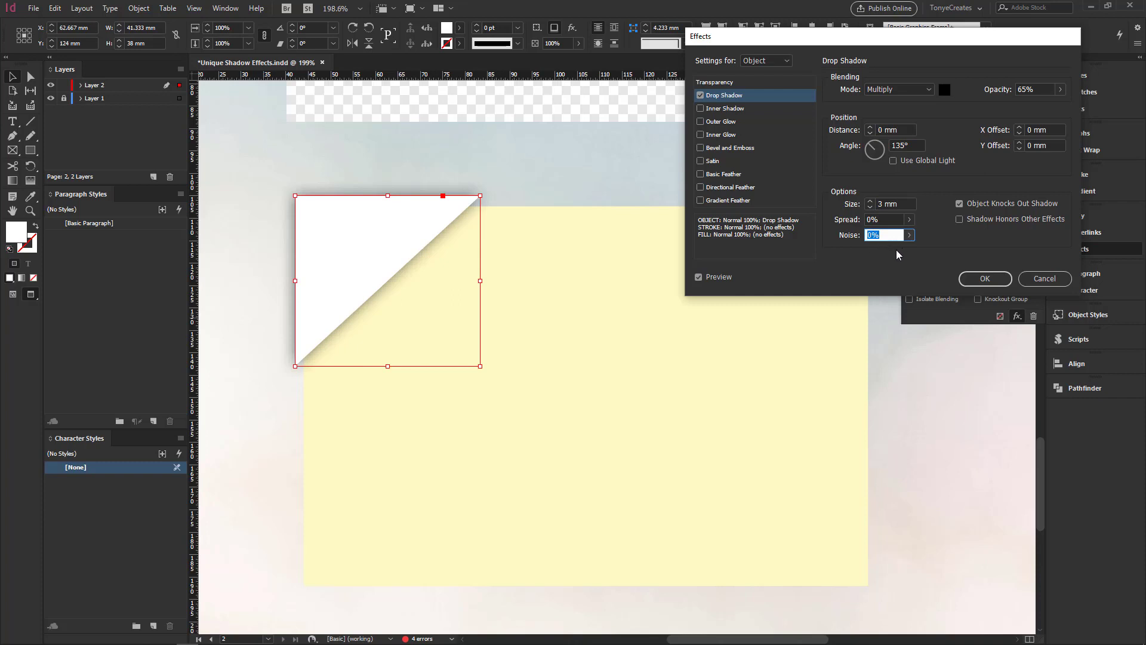
type("2")
key("Tab")
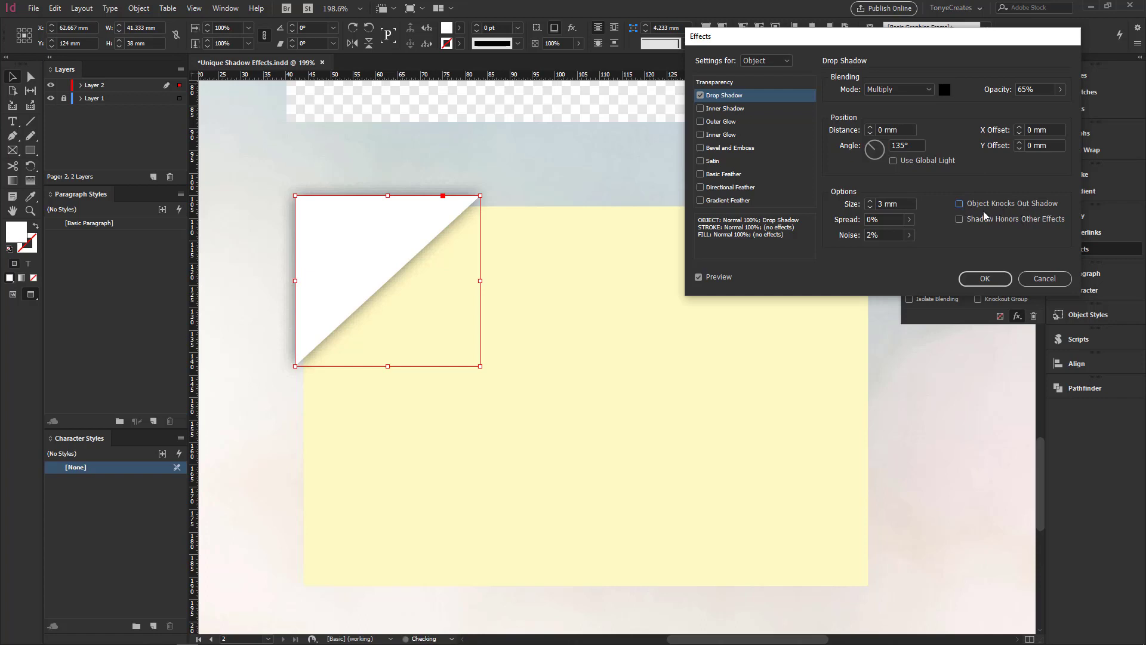
- Apply the shadow, set the triangle to Multiply blending, and send it behind the yellow rectangle
left_click(984, 279)
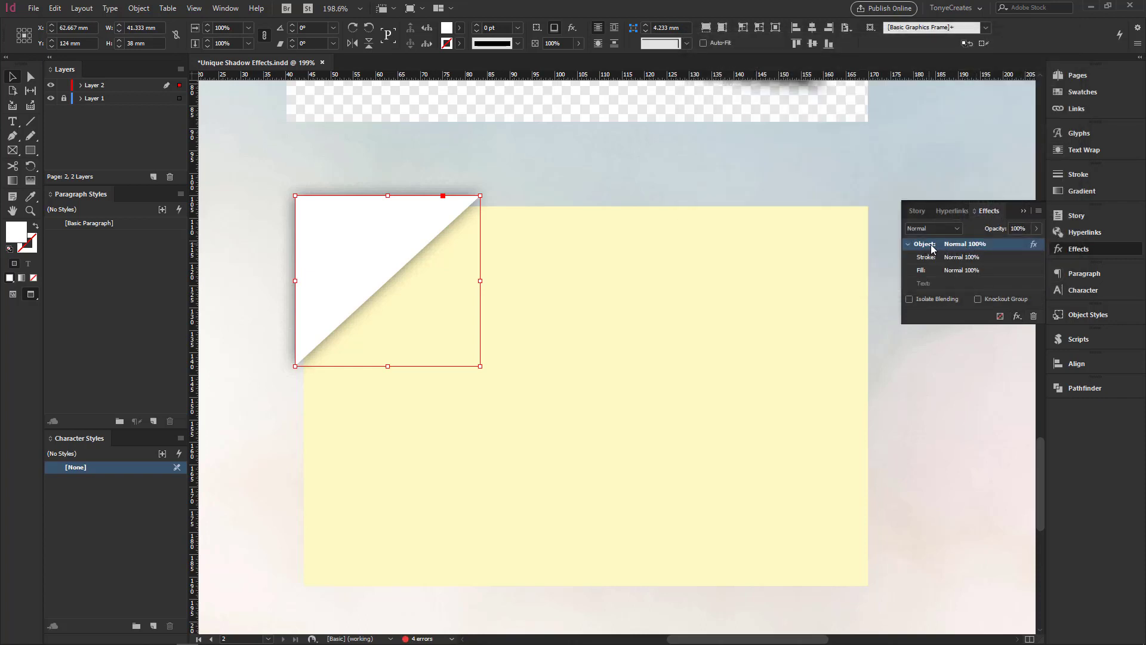
left_click(957, 227)
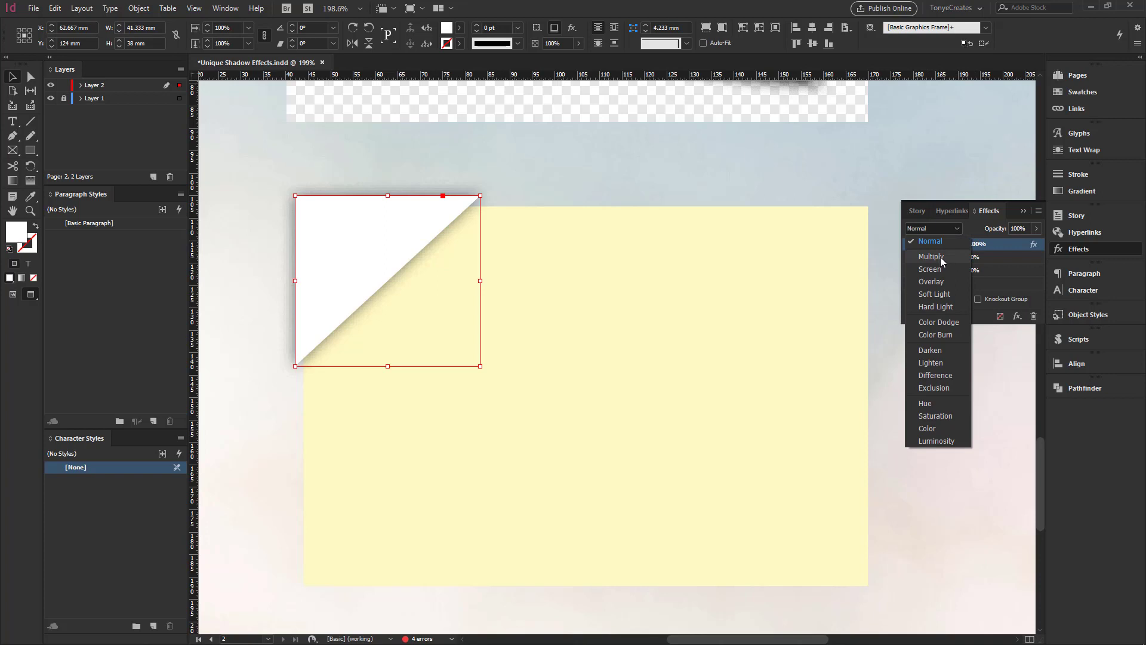
left_click(941, 256)
left_click(402, 175)
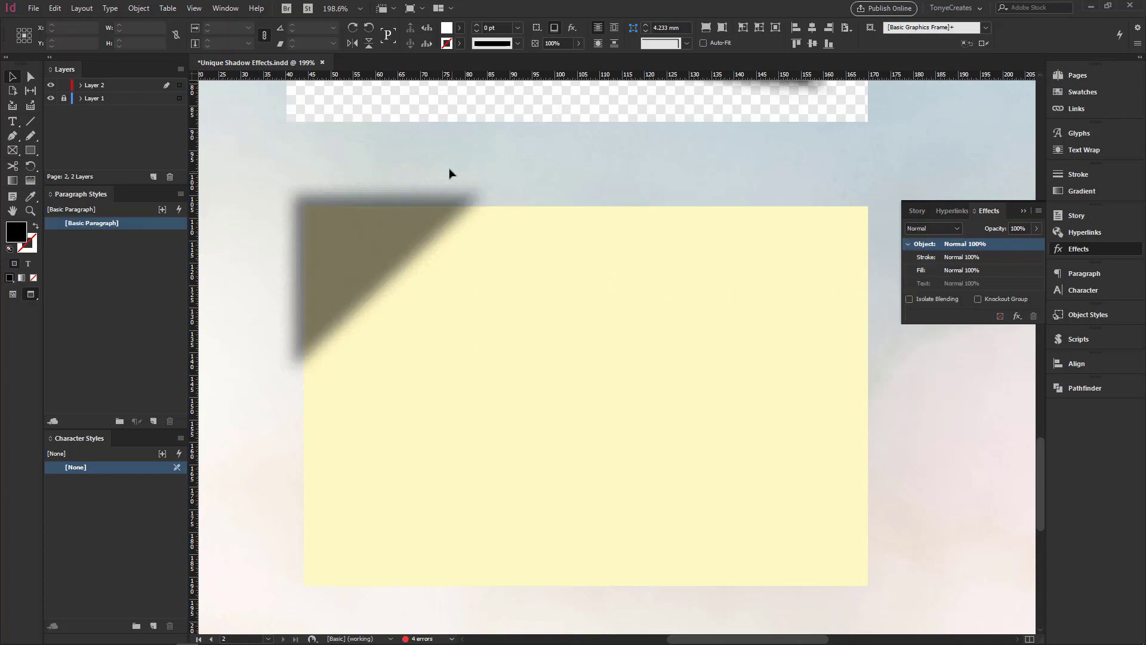
left_click(389, 226)
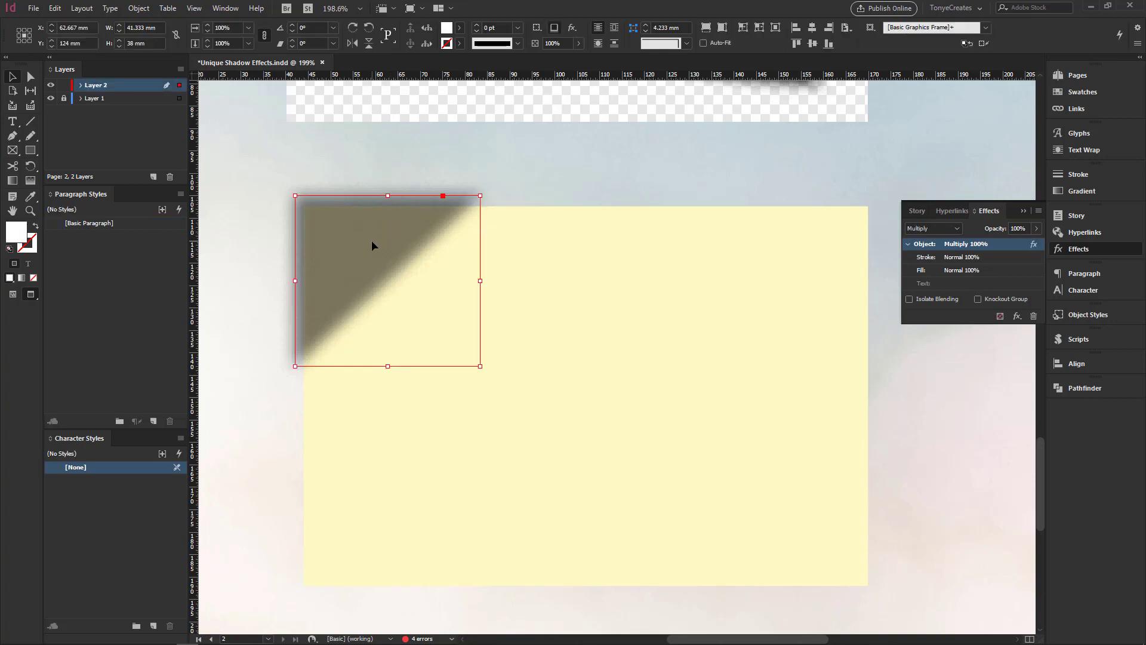
key("ctrl+shift+bracketleft")
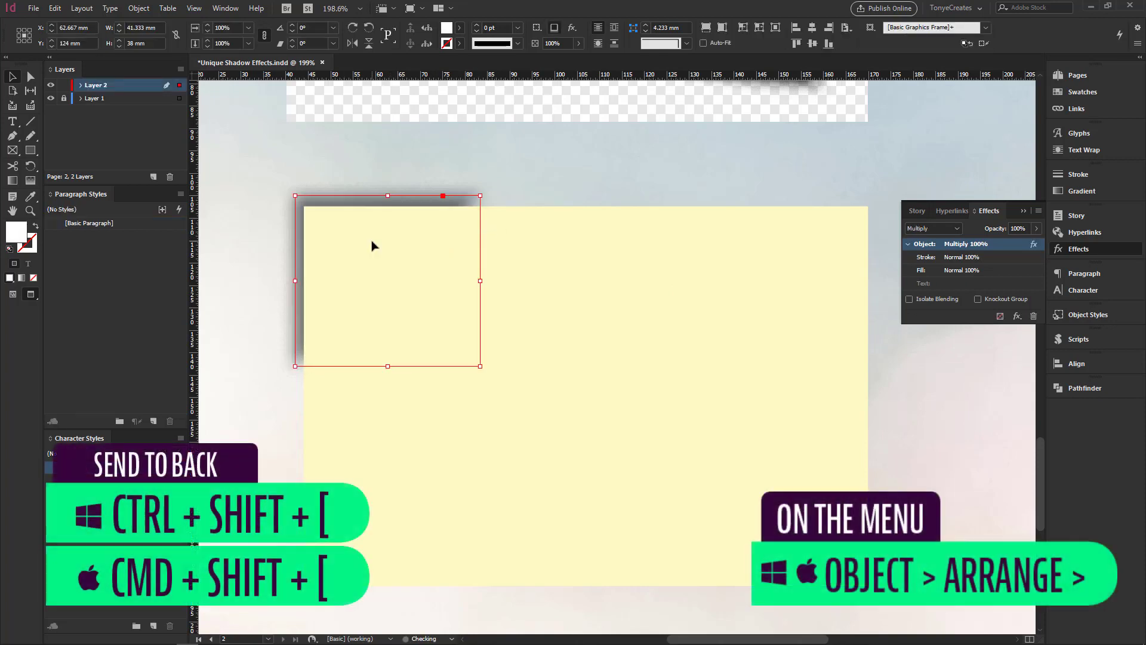
left_click(543, 182)
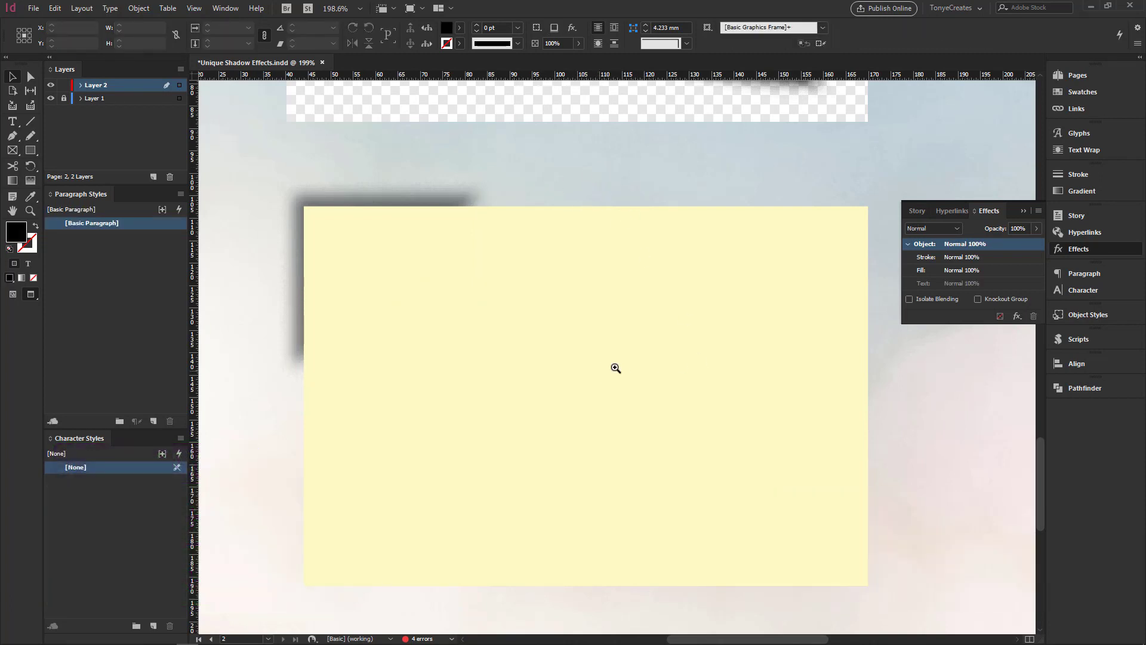
- Stretch the top-left shadow by pulling its lower anchor down and its top anchor along the top edge
left_click(30, 210)
left_click(525, 381, "alt")
left_click(625, 366, "alt")
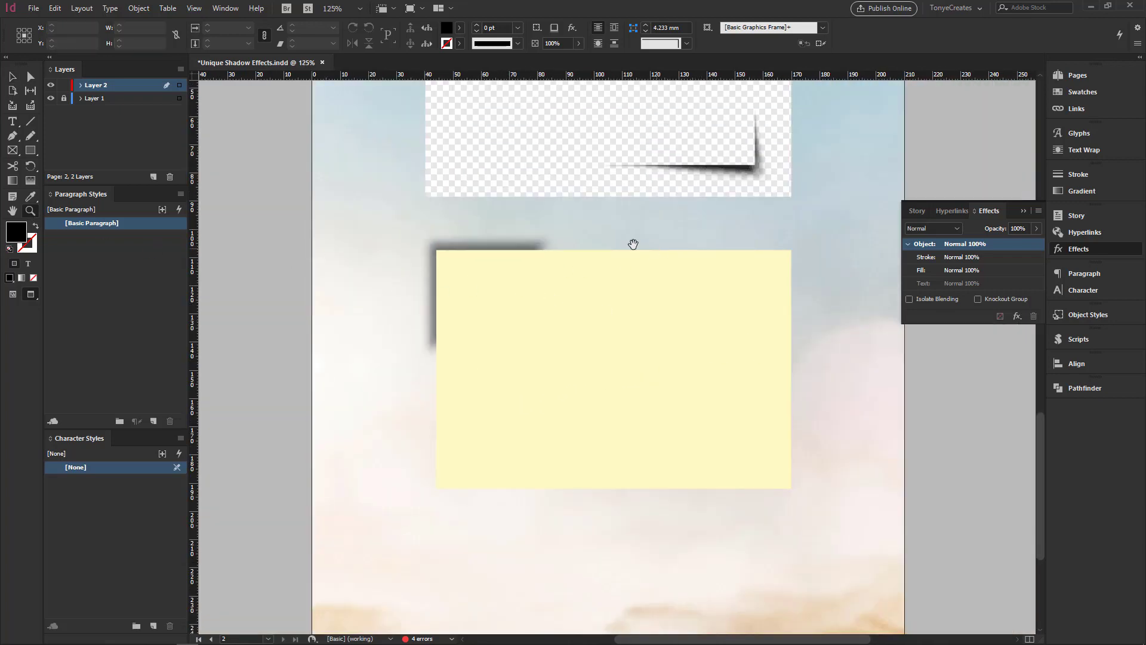
left_click_drag(632, 243, 582, 340)
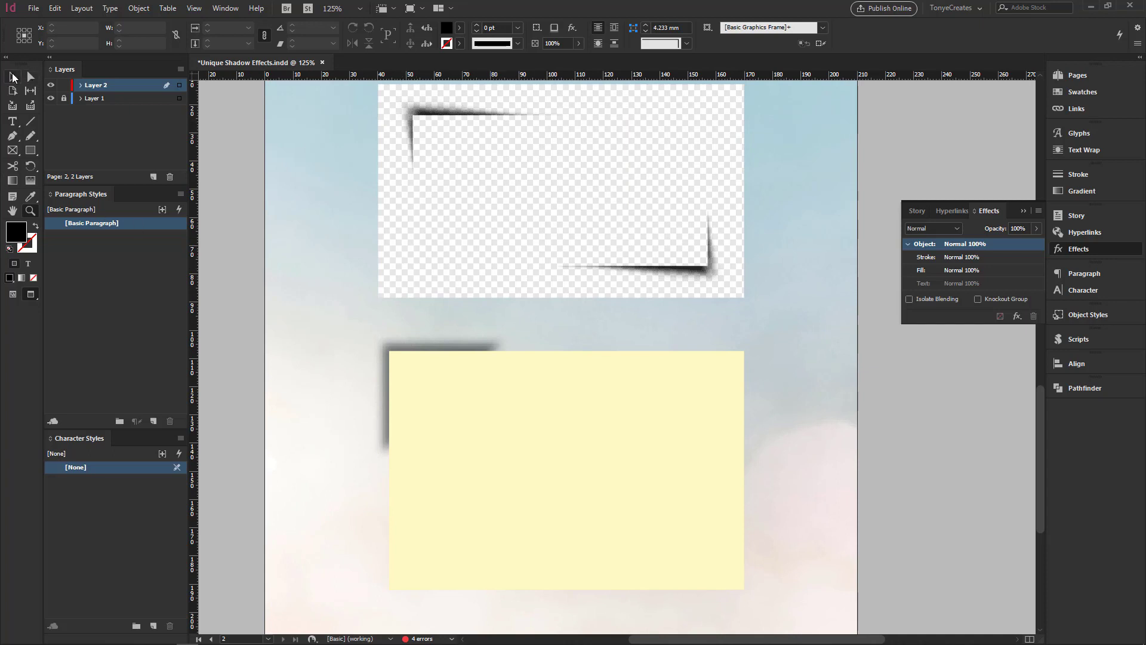
left_click(12, 77)
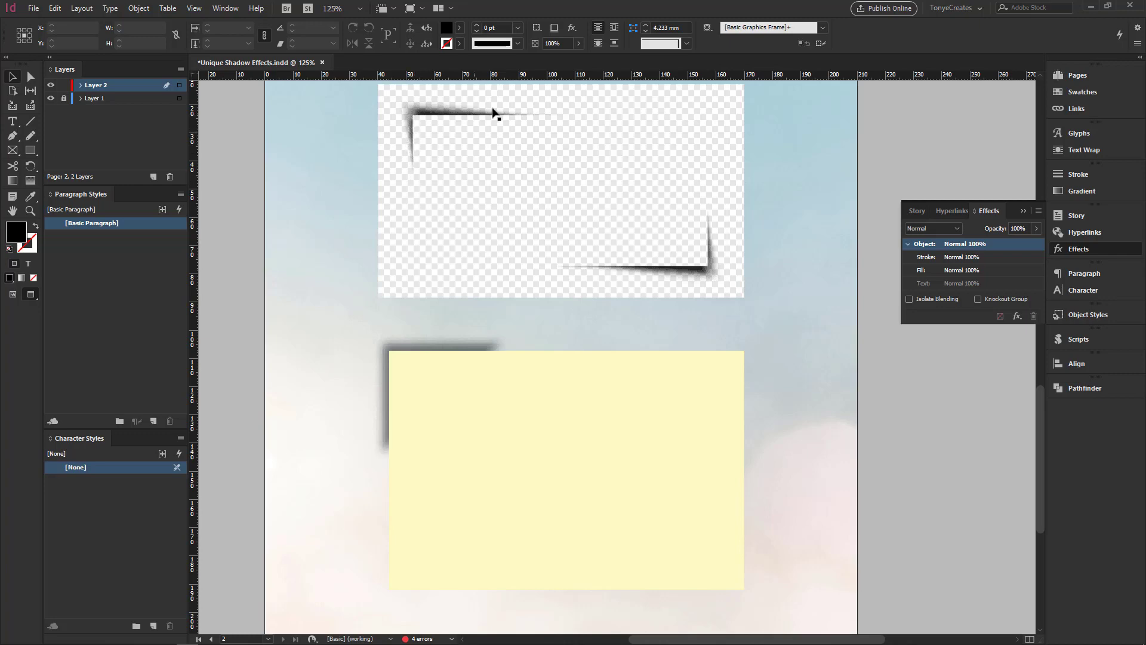
left_click(416, 347)
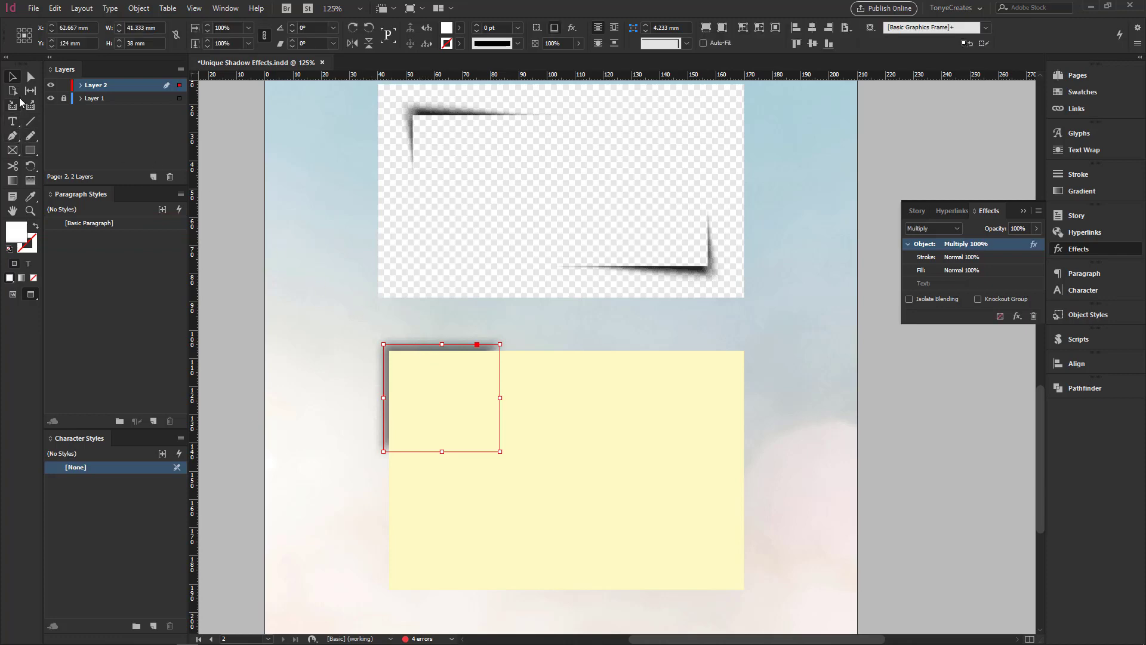
left_click(29, 78)
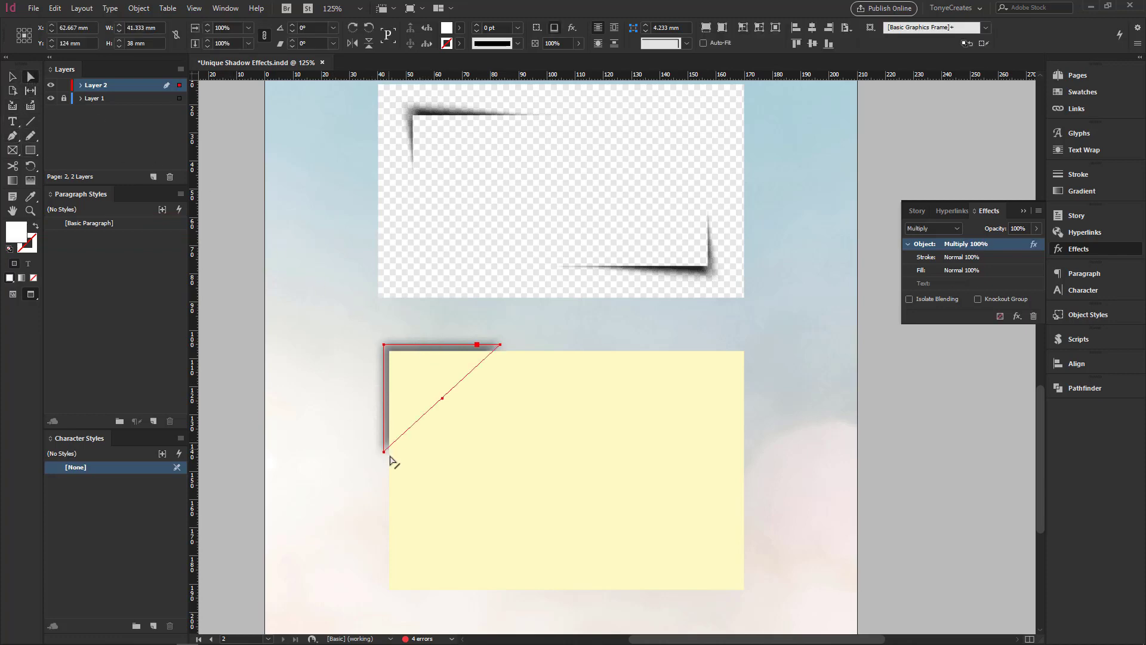
left_click(368, 450)
left_click(387, 447)
left_click(385, 455)
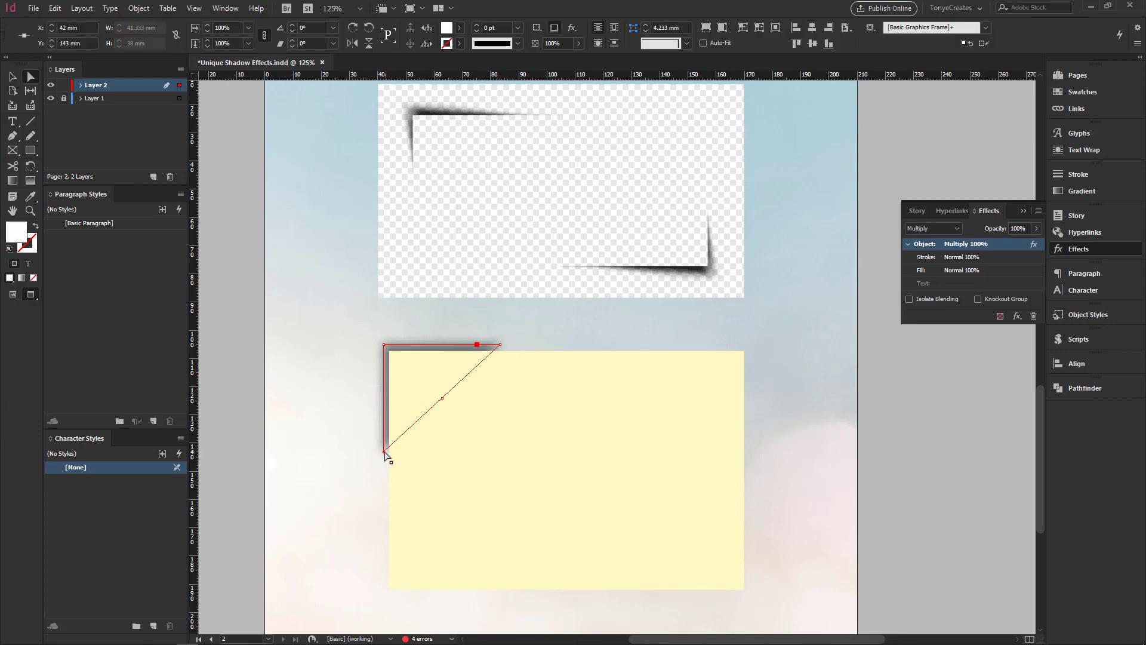
left_click_drag(385, 455, 390, 473)
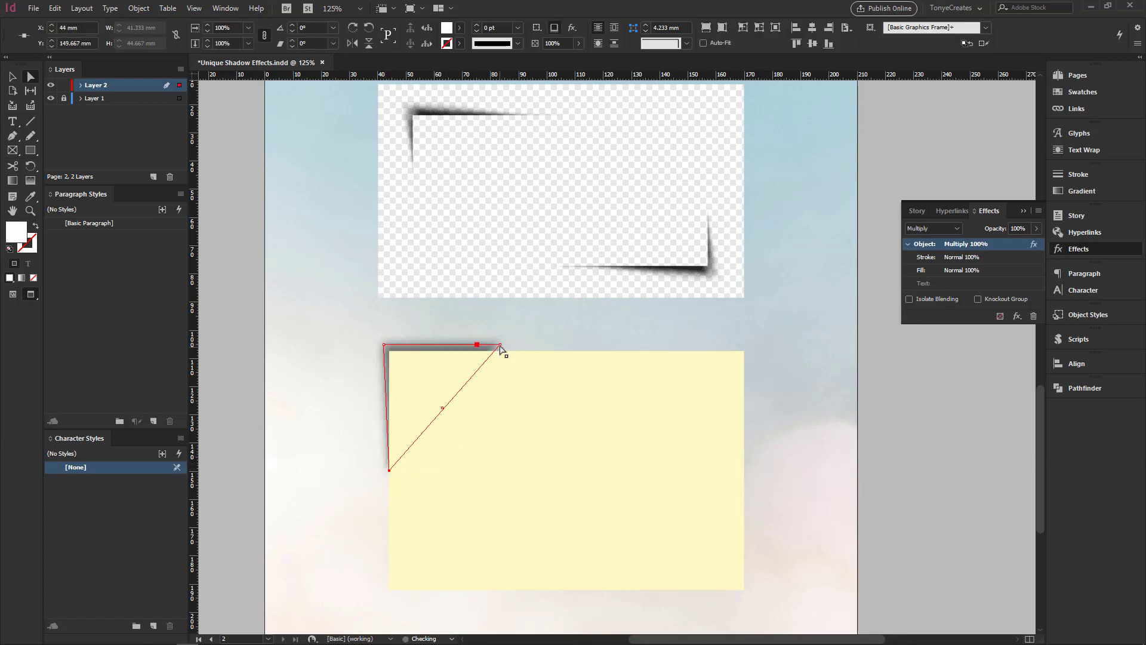
left_click_drag(500, 348, 533, 353)
left_click(793, 333)
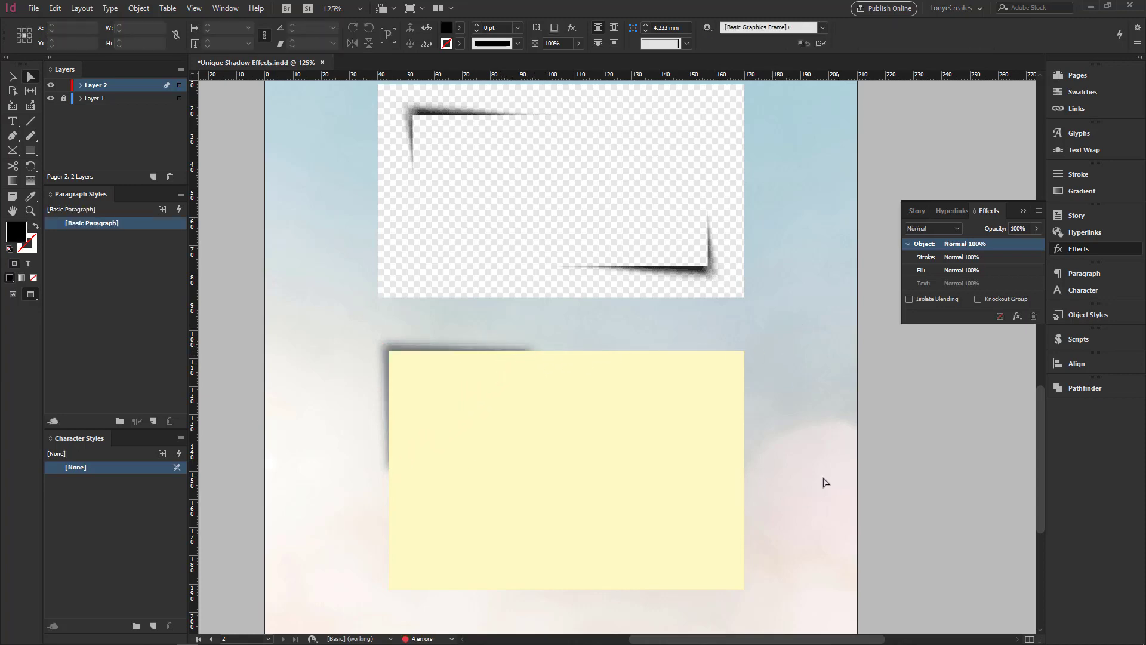
- Nudge the shadow's top-left anchor slightly up and to the right
left_click(387, 351)
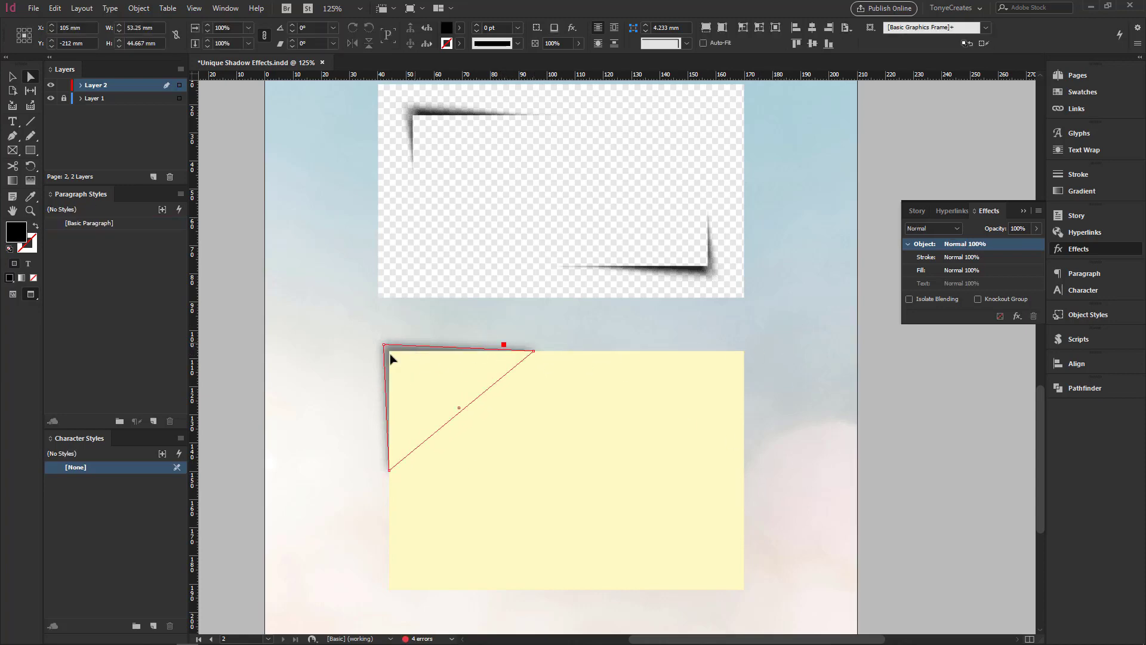
left_click(385, 346)
left_click_drag(385, 348, 387, 343)
left_click(453, 332)
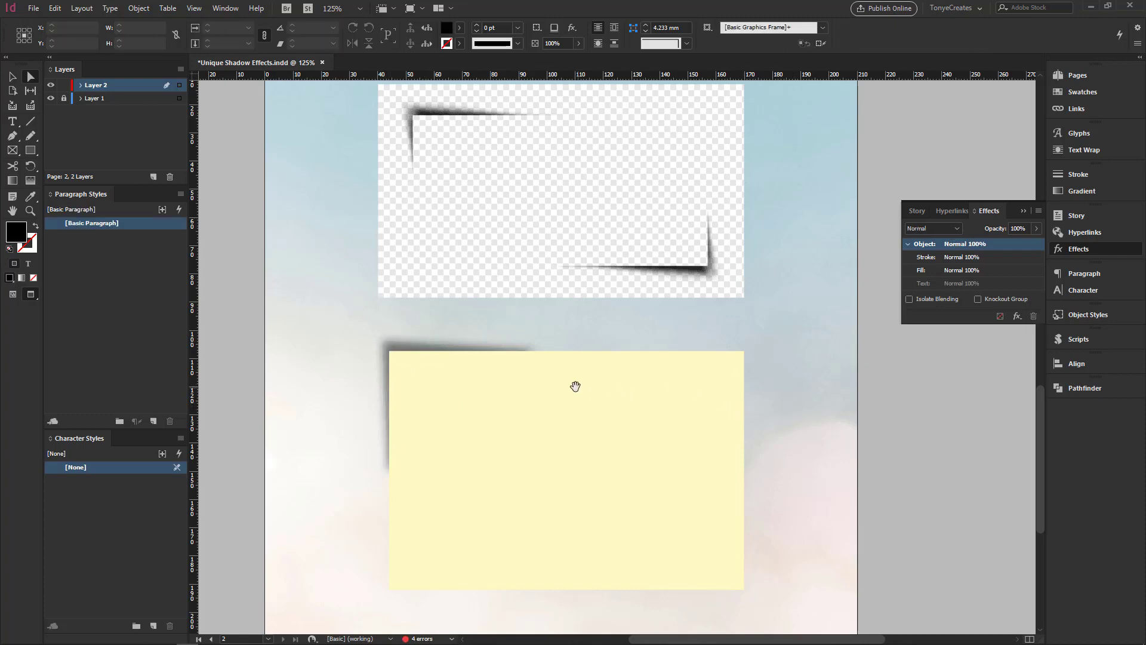
left_click_drag(572, 387, 554, 380)
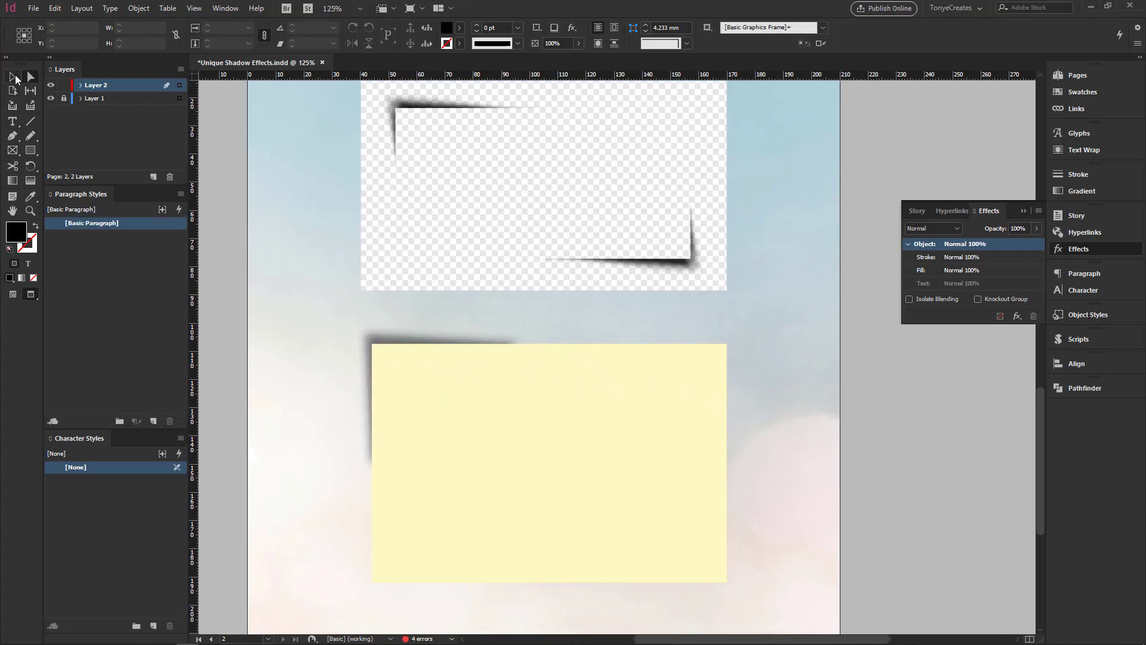
- Duplicate the shadow to the bottom-right corner, flipped vertically and horizontally
left_click(12, 78)
left_click(379, 344)
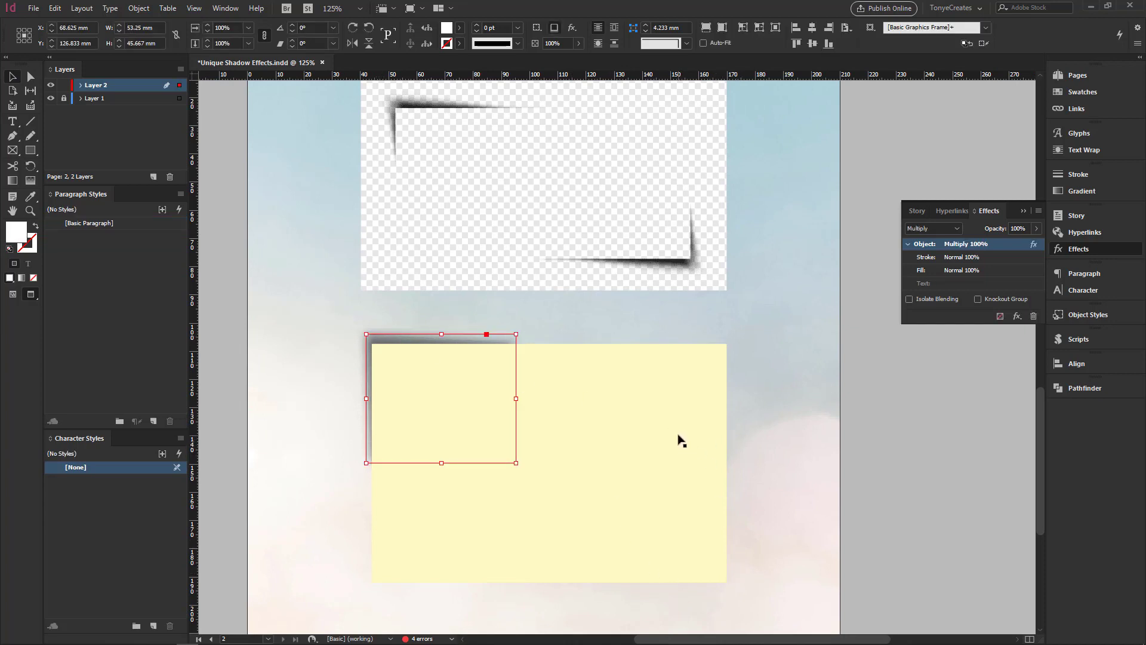
left_click_drag(450, 367, 690, 508)
left_click(368, 43)
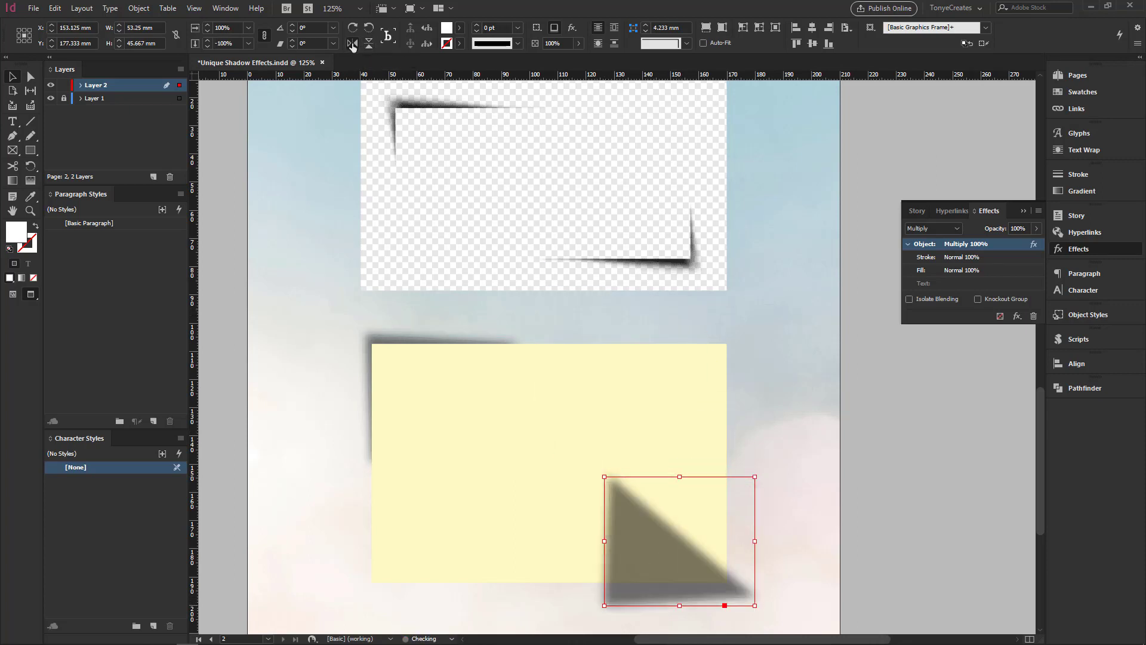
left_click(352, 43)
left_click_drag(732, 525, 723, 534)
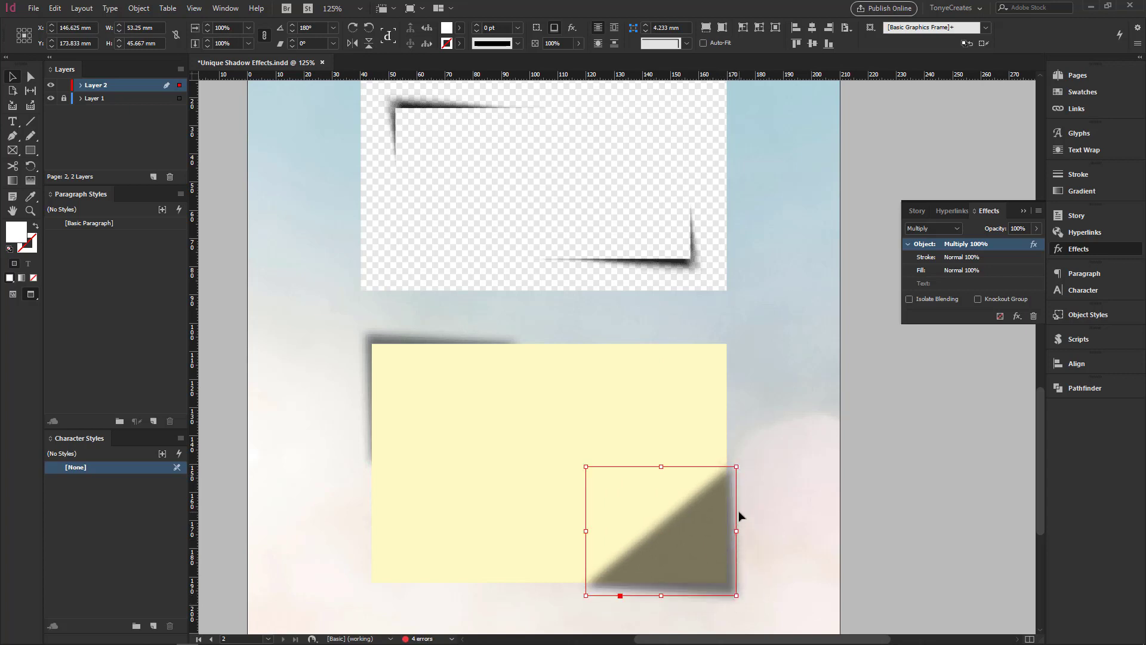
left_click(763, 543)
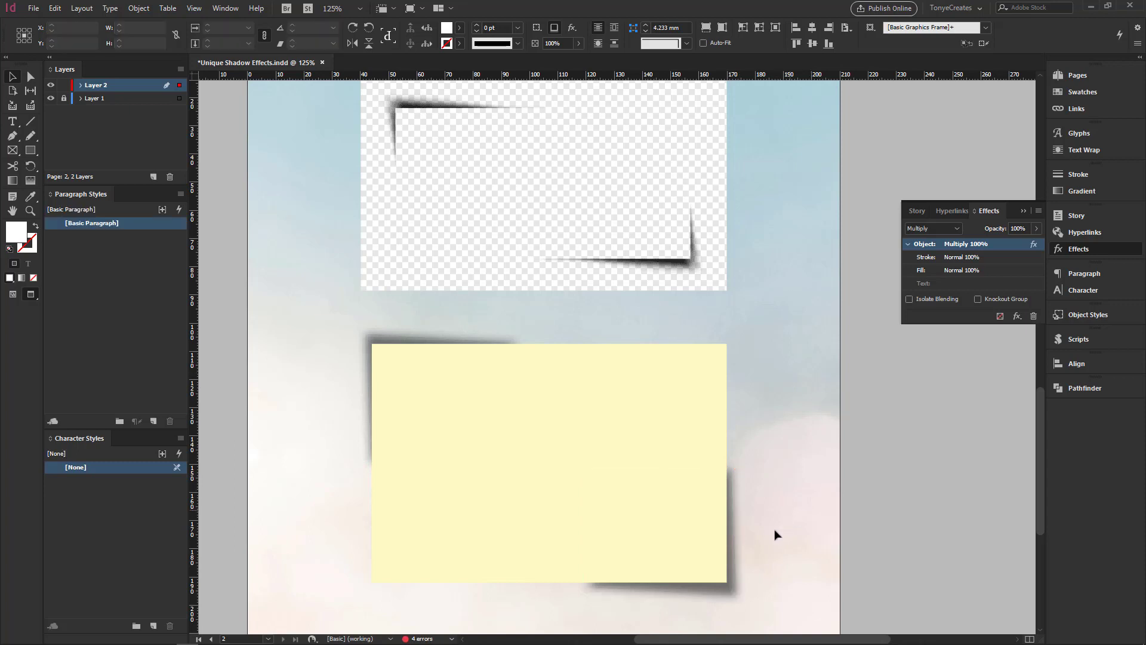
- Adjust the copy's anchors so it hugs the rectangle's right and bottom edges
left_click(733, 514)
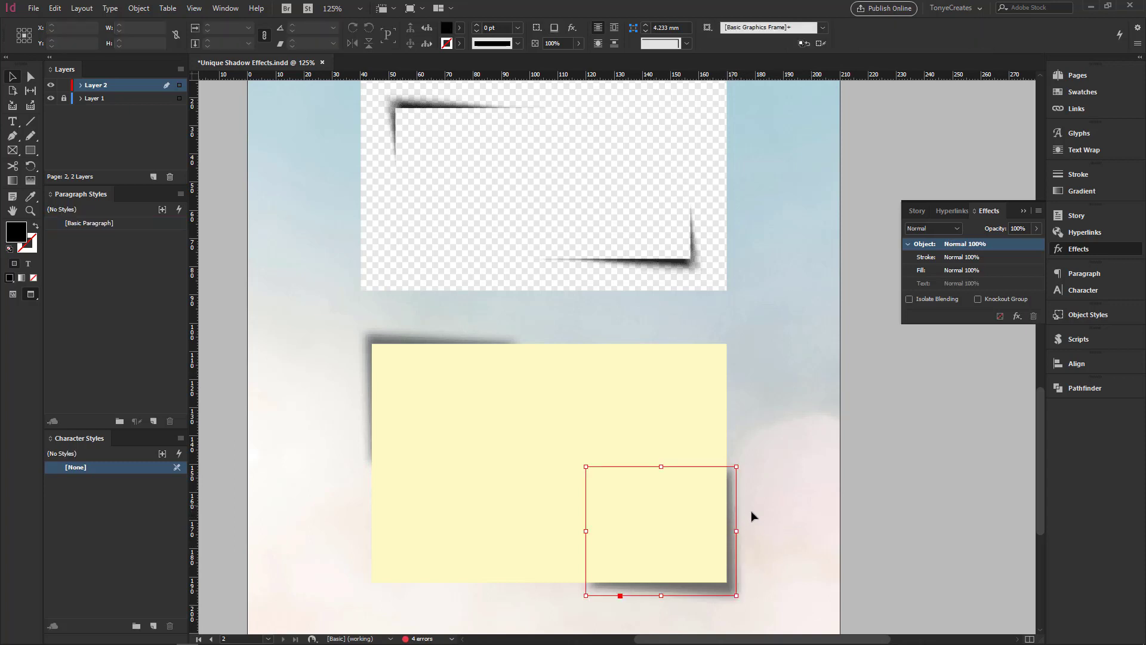
left_click(32, 77)
left_click(742, 469)
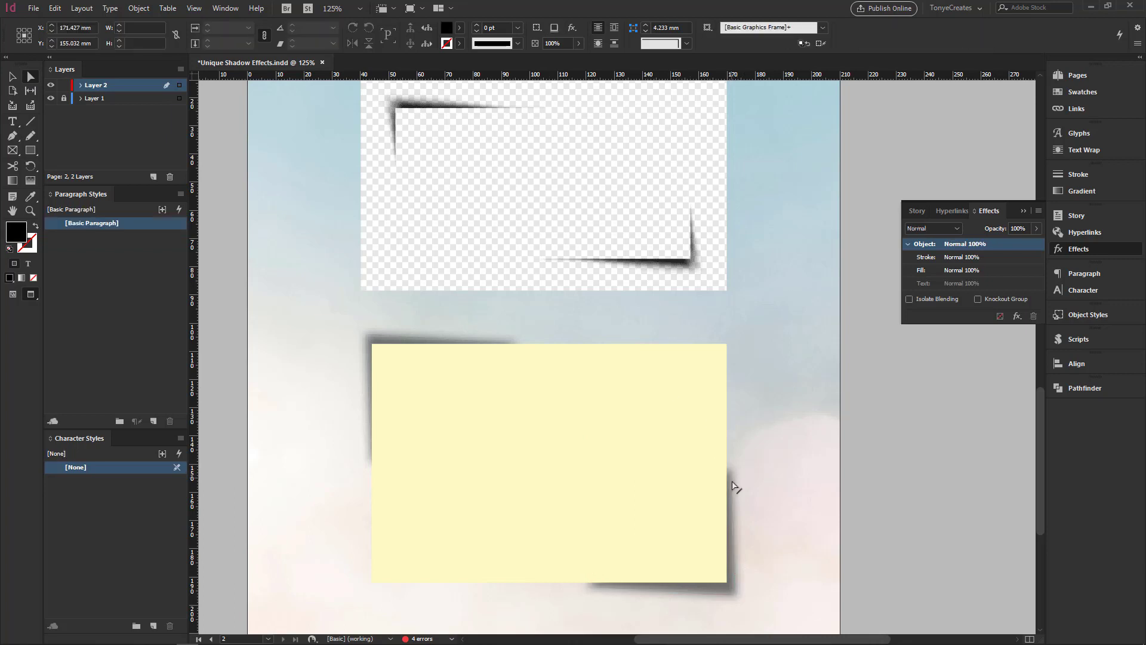
left_click(733, 487)
left_click_drag(731, 468, 727, 453)
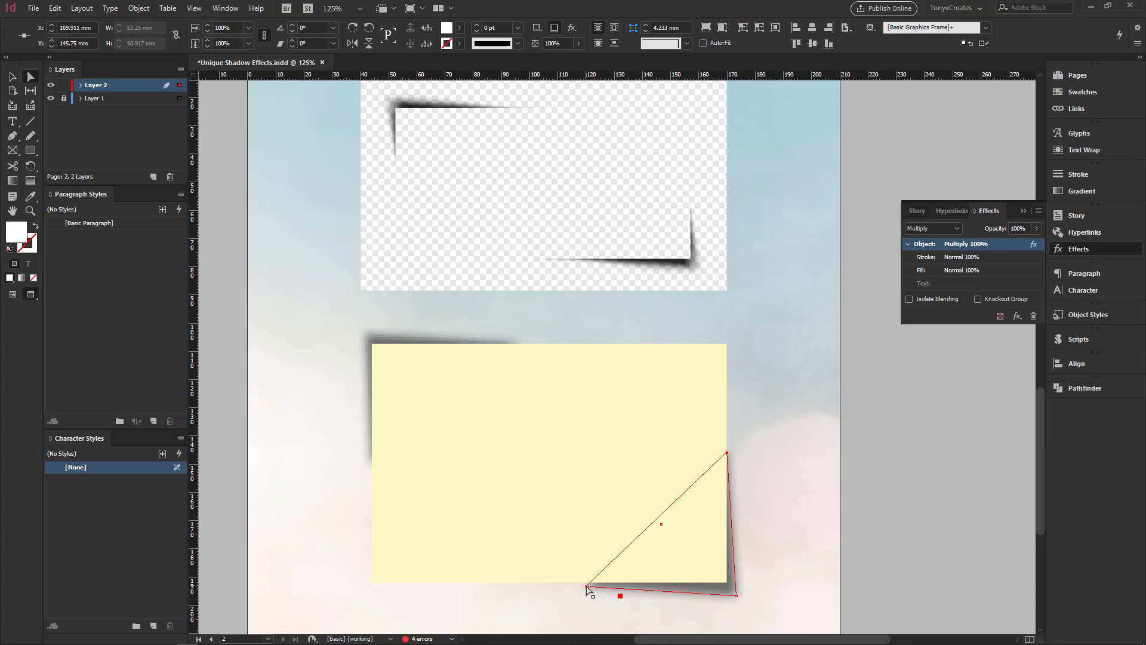
left_click_drag(586, 586, 582, 582)
left_click_drag(736, 595, 735, 596)
left_click(817, 487)
key("ctrl+minus")
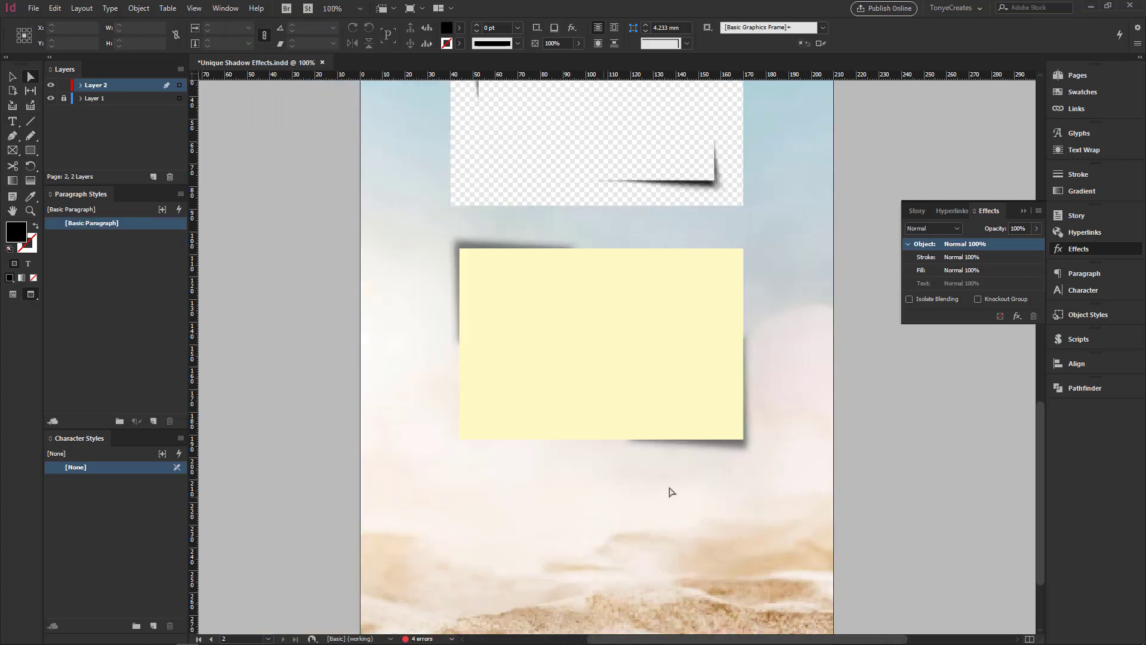
left_click_drag(659, 319, 629, 332)
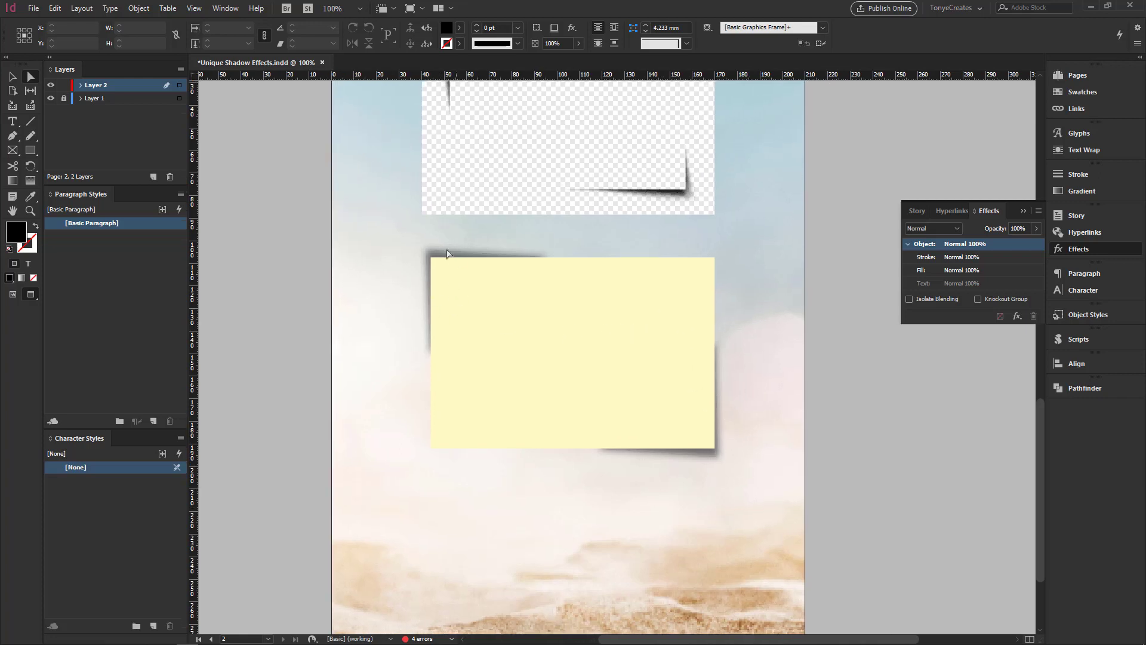
left_click(452, 258)
left_click(12, 76)
left_click(714, 457, "shift")
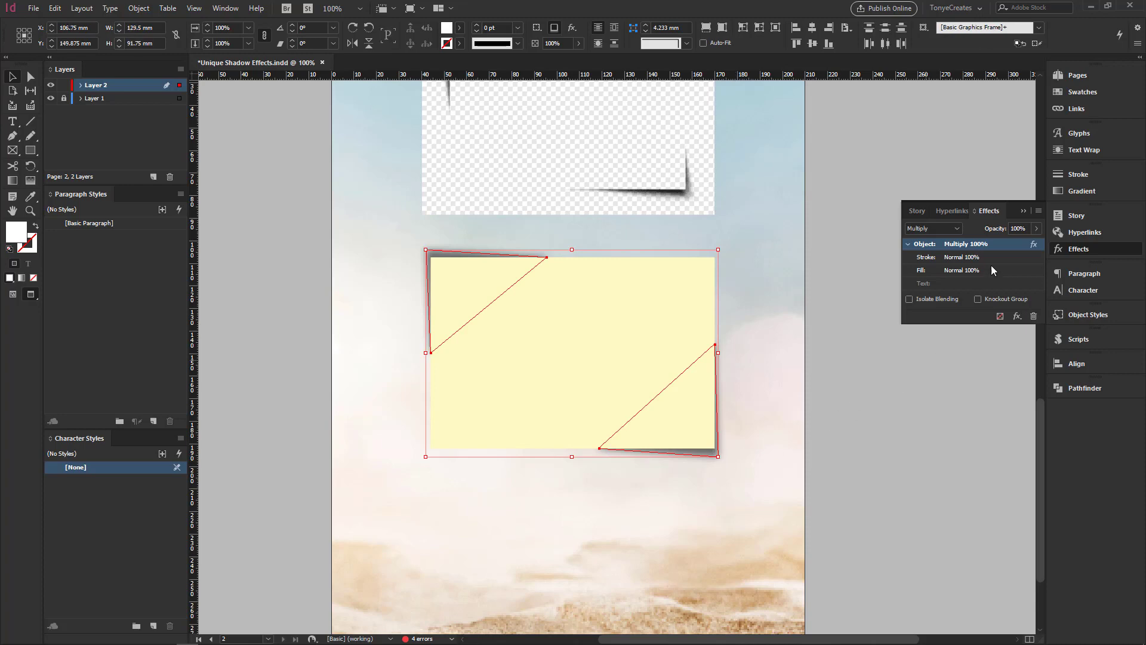
left_click(1036, 228)
left_click_drag(1039, 244, 1006, 243)
left_click(781, 442)
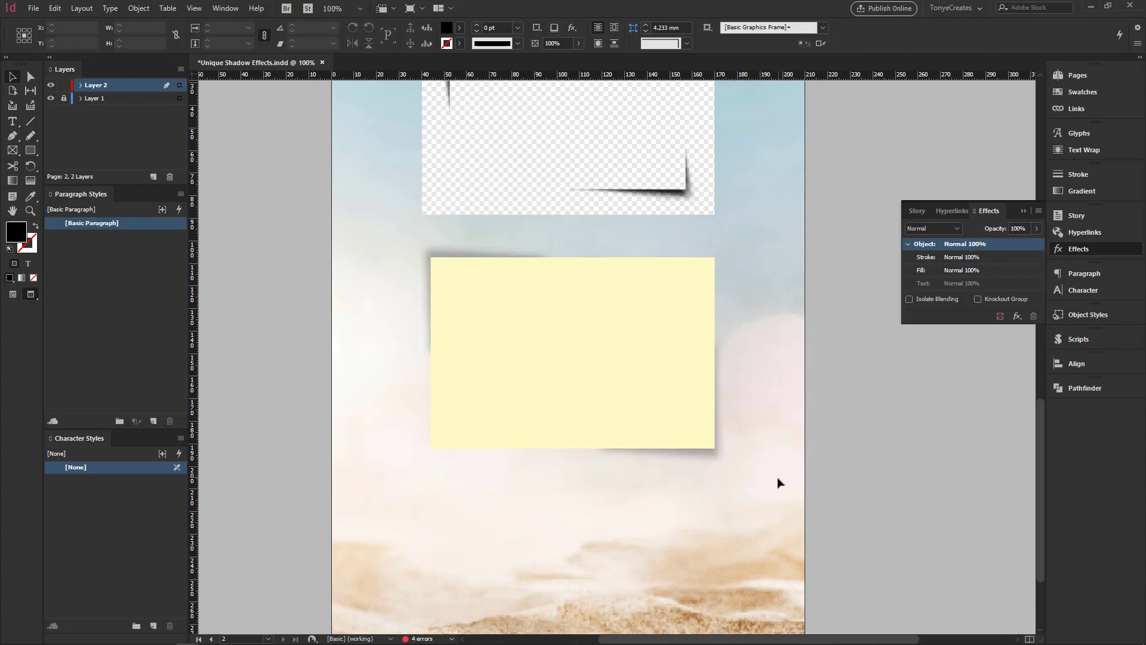
left_click(719, 454)
left_click(442, 253, "shift")
left_click(1038, 231)
left_click_drag(1024, 244, 1037, 245)
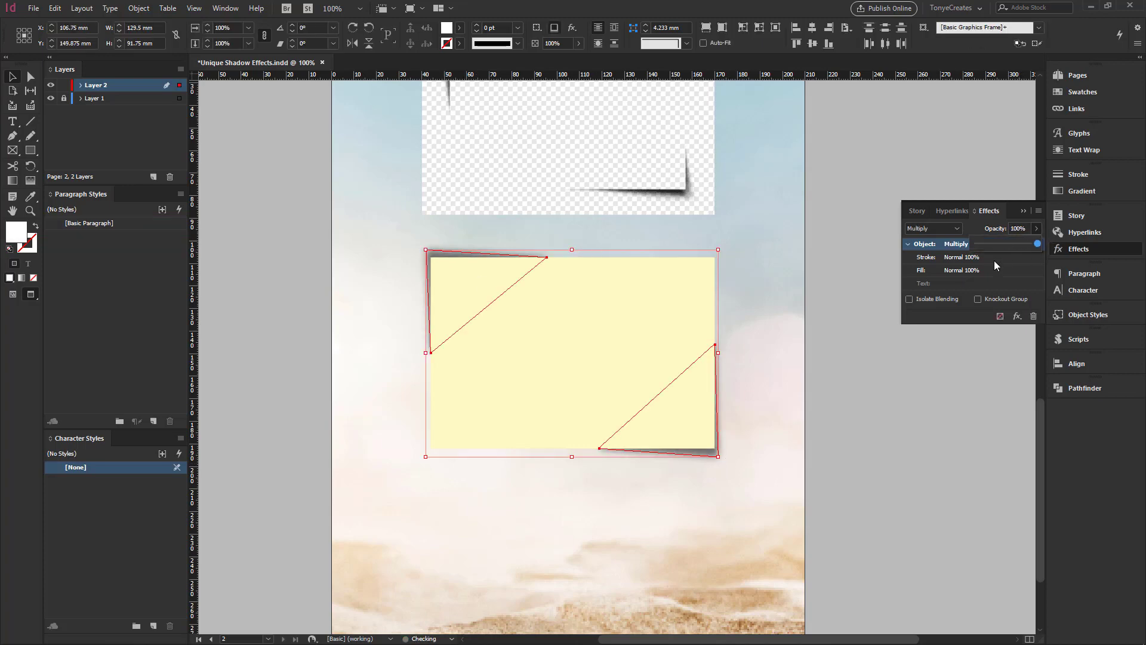
- Give both corner shadows a drop shadow at 41% opacity, 0 mm distance and 3 mm size
key("ctrl+alt+m")
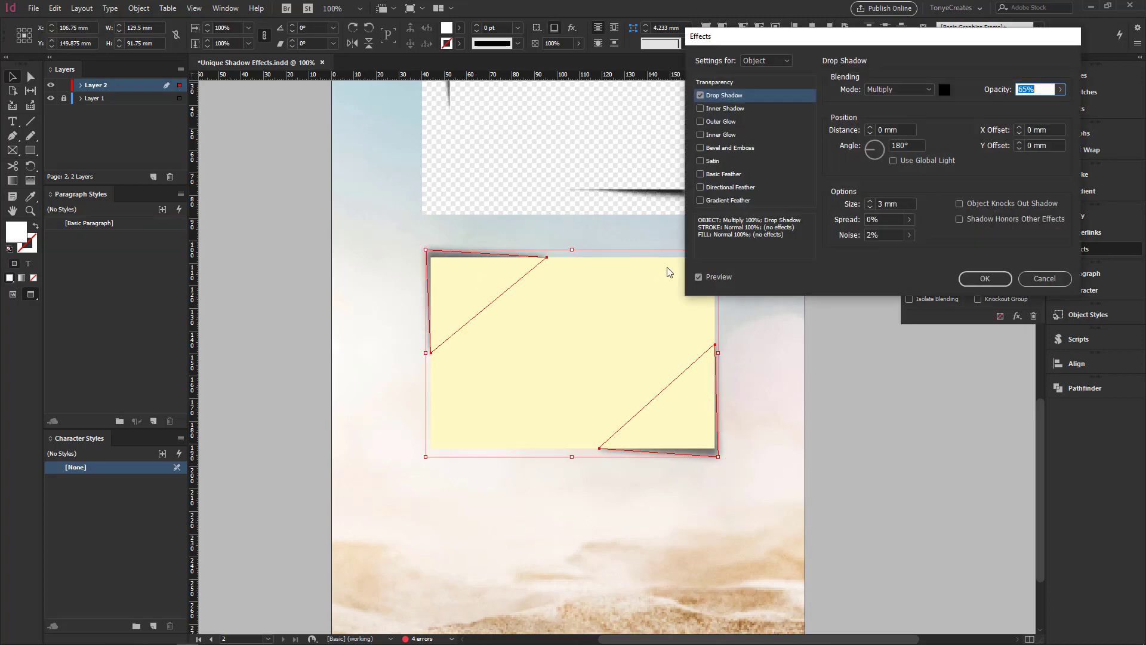
left_click_drag(889, 47, 832, 56)
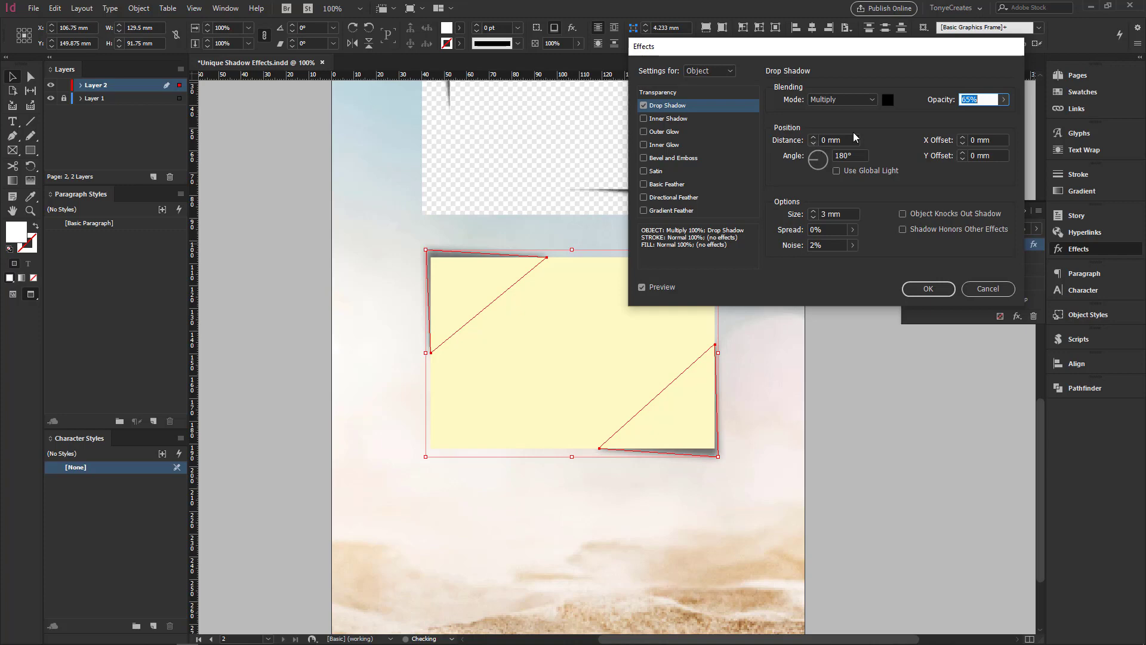
left_click(1007, 103)
mouse_move(979, 115)
left_mouse_down()
mouse_move(1013, 116)
mouse_move(968, 121)
left_mouse_up()
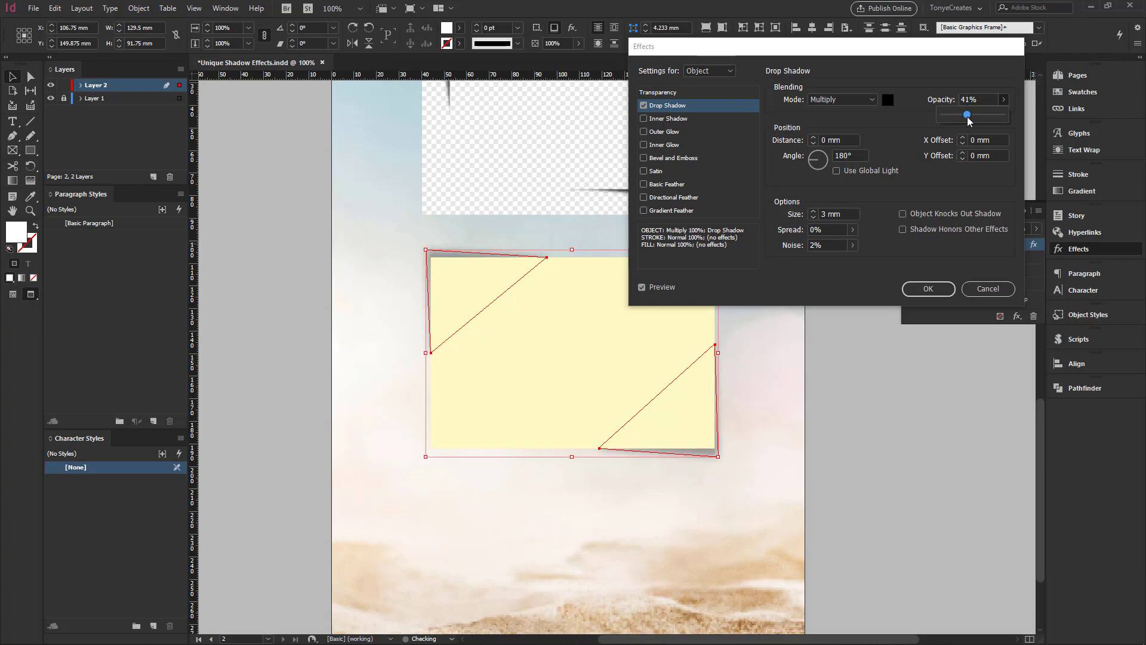
left_click(877, 233)
left_click(813, 211)
left_click(813, 211)
left_click(813, 210)
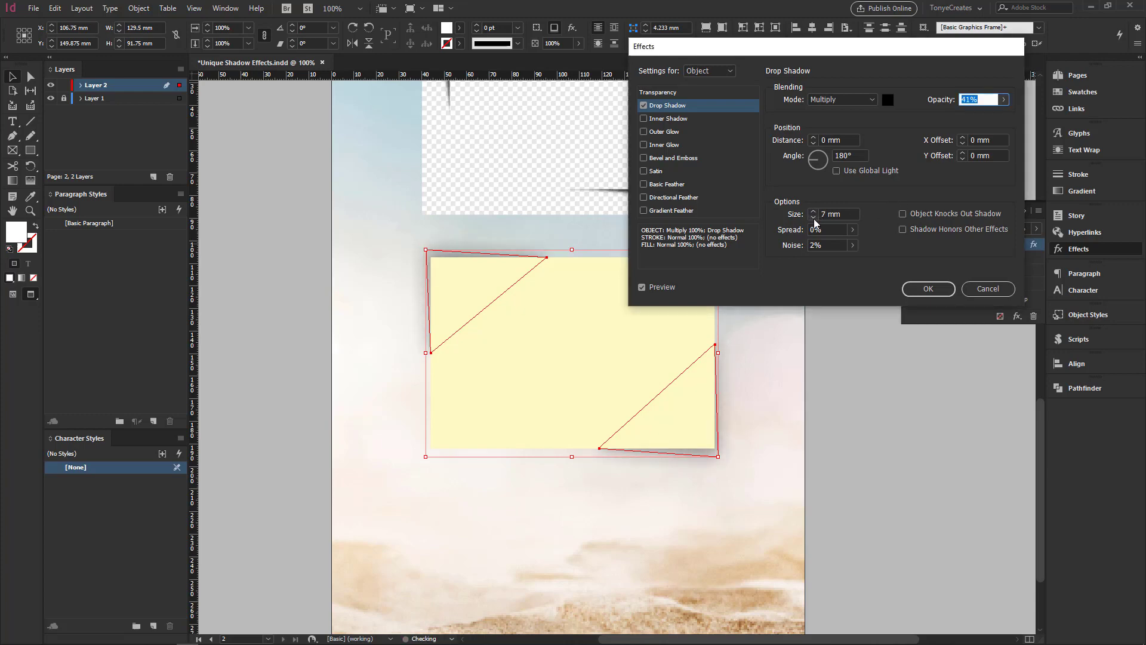
left_click(928, 289)
left_click(793, 360)
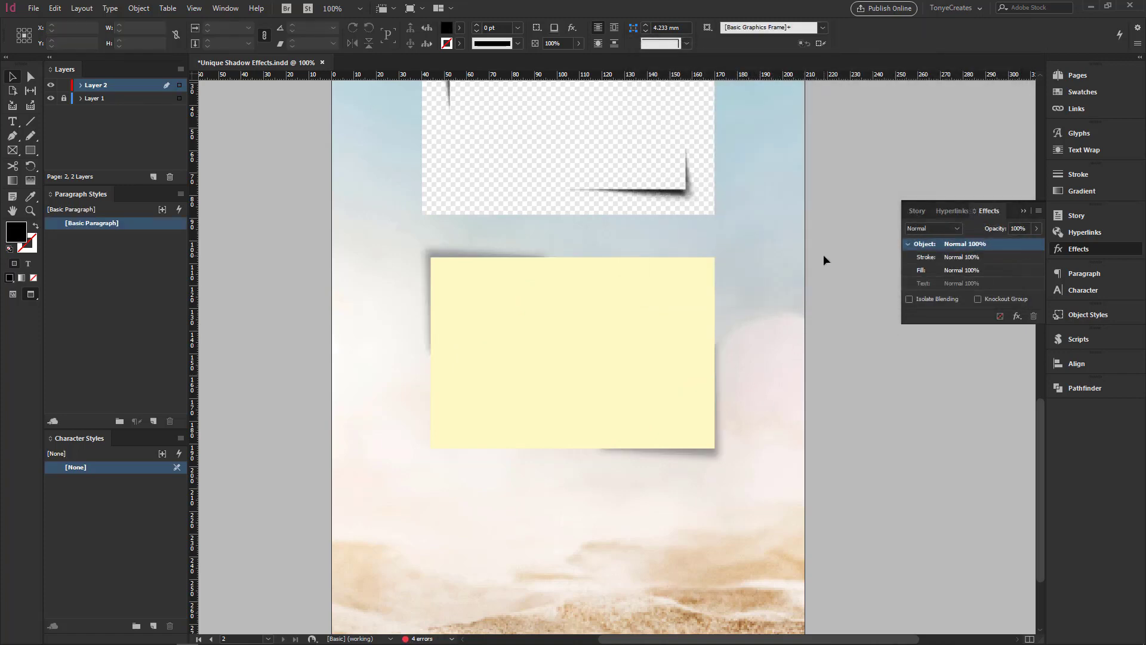
- Move the yellow rectangle with its corner shadows off the page onto the pasteboard
key("ctrl+space")
left_click(574, 368, "ctrl+alt")
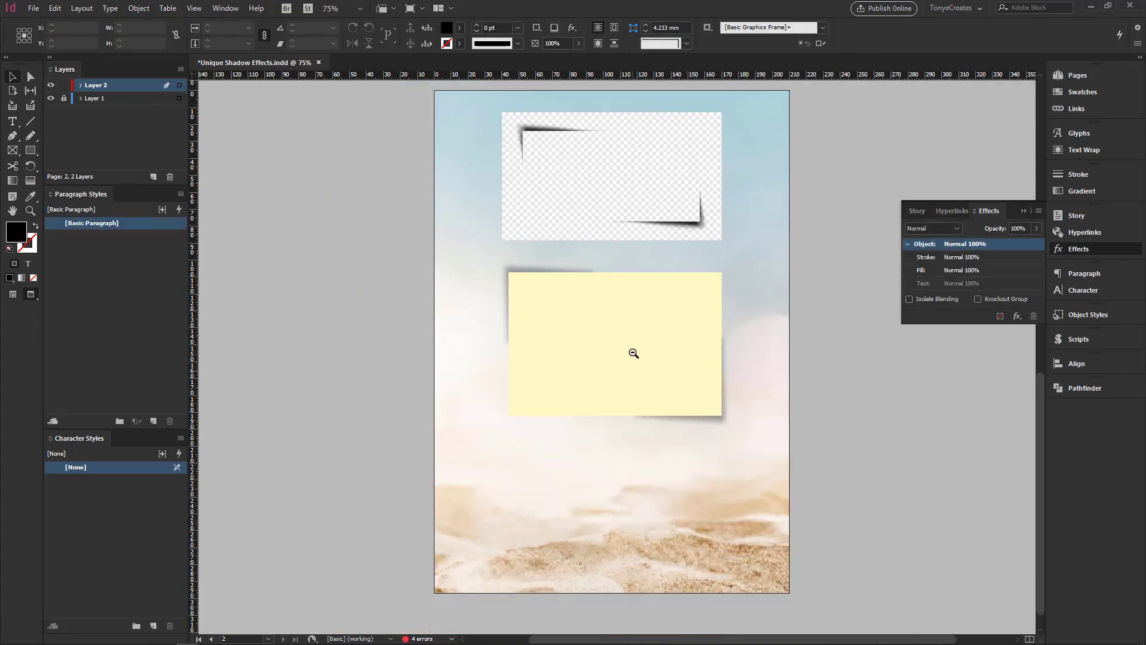
left_click(635, 350, "ctrl+alt")
key("w")
left_click_drag(539, 373, 727, 488)
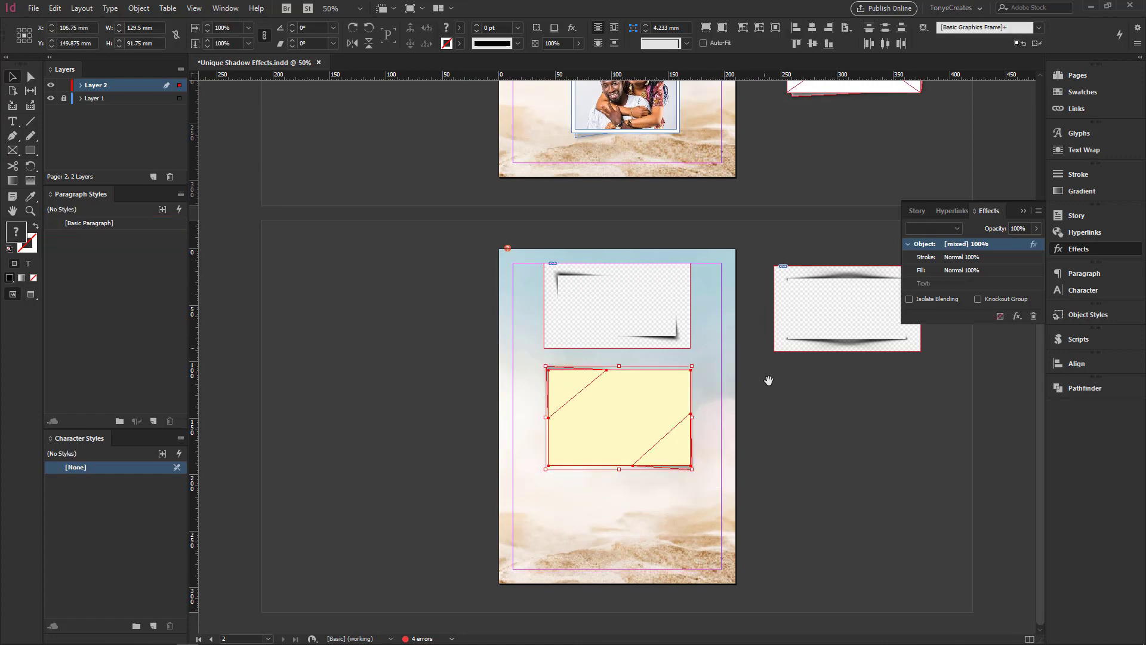
key("ctrl+space")
left_click_drag(455, 204, 974, 534)
left_click_drag(807, 441, 839, 377)
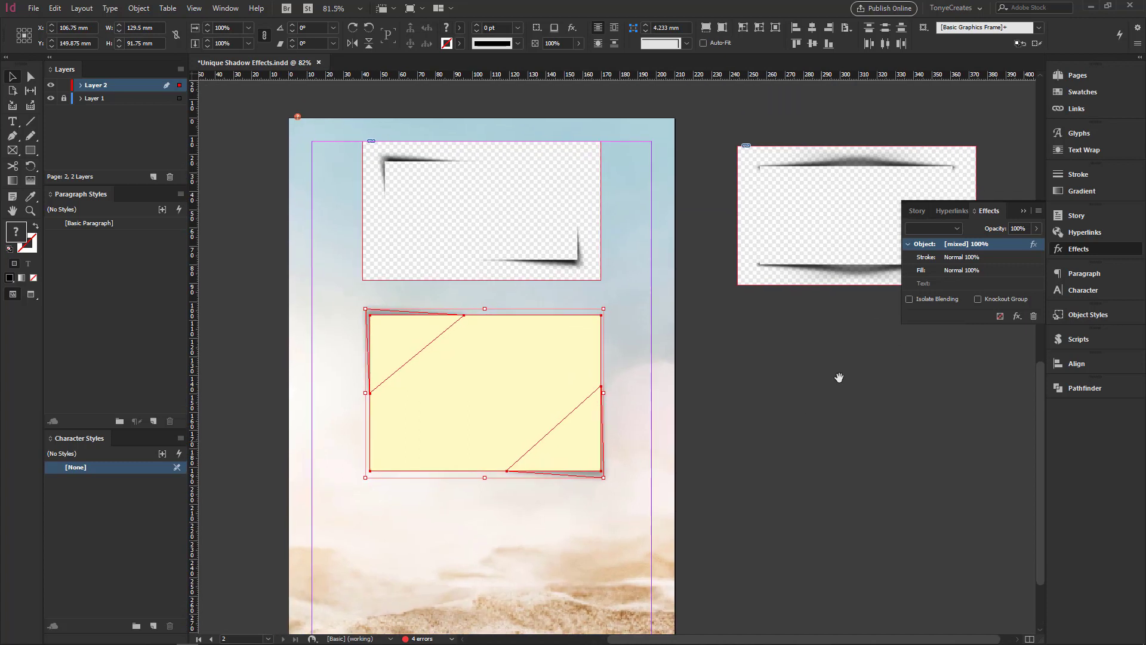
left_click(1024, 210)
left_click_drag(638, 399, 295, 330)
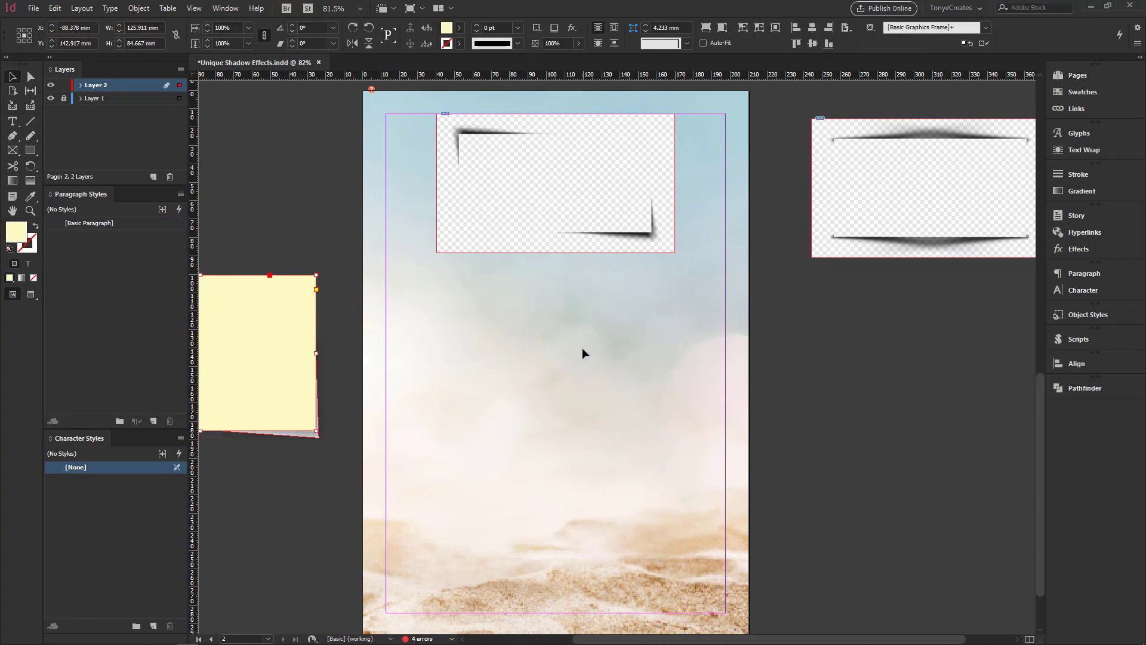
- Paste a copy of the yellow rectangle mid-page and move the corner-shadow example to the pasteboard
key("ctrl+v")
left_click_drag(637, 328, 585, 335)
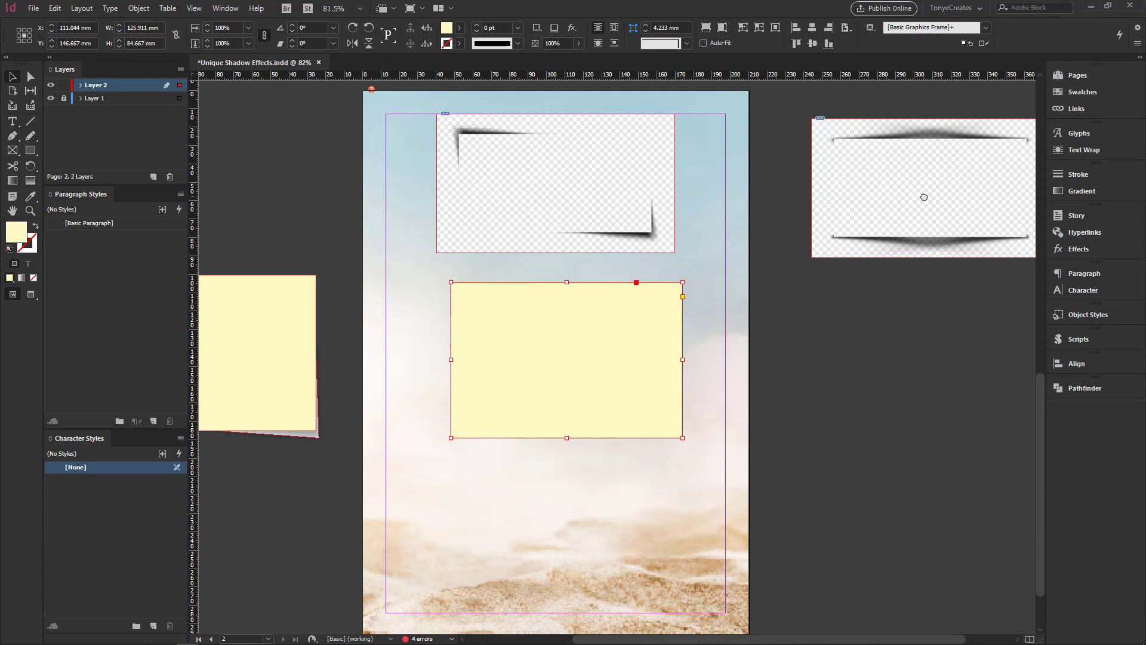
scroll(908, 192, "right", 2)
left_click_drag(486, 154, 931, 340)
left_click(878, 185)
left_click(954, 213)
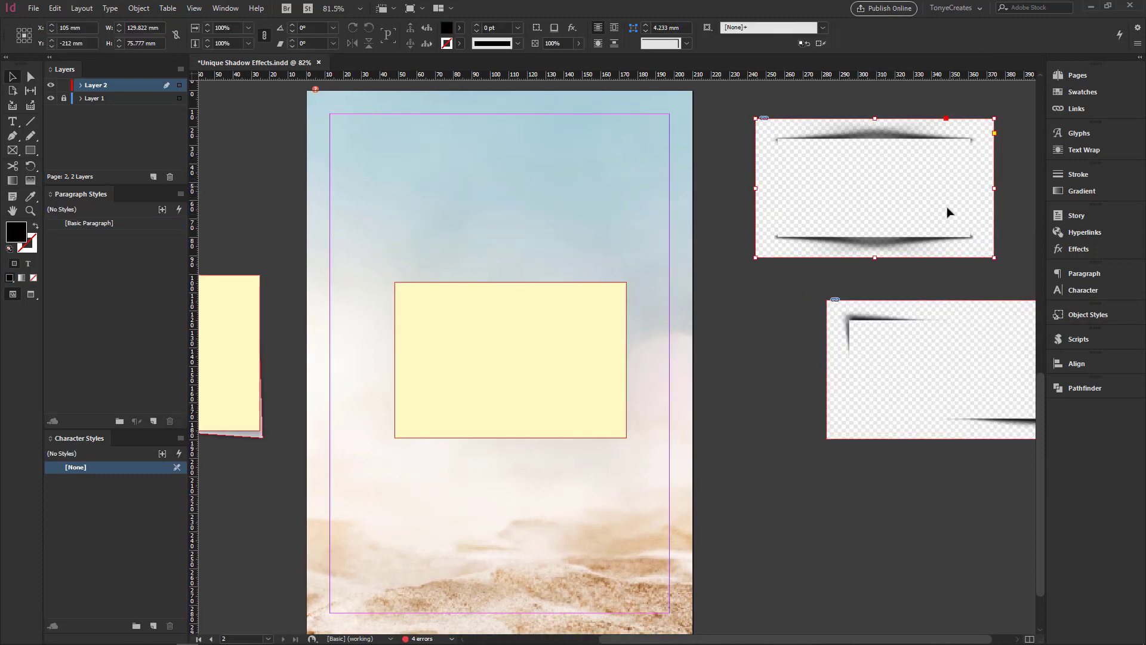
- Move the curved-shadow example onto the top of the page
left_click_drag(962, 215, 594, 211)
left_click_drag(371, 107, 674, 474)
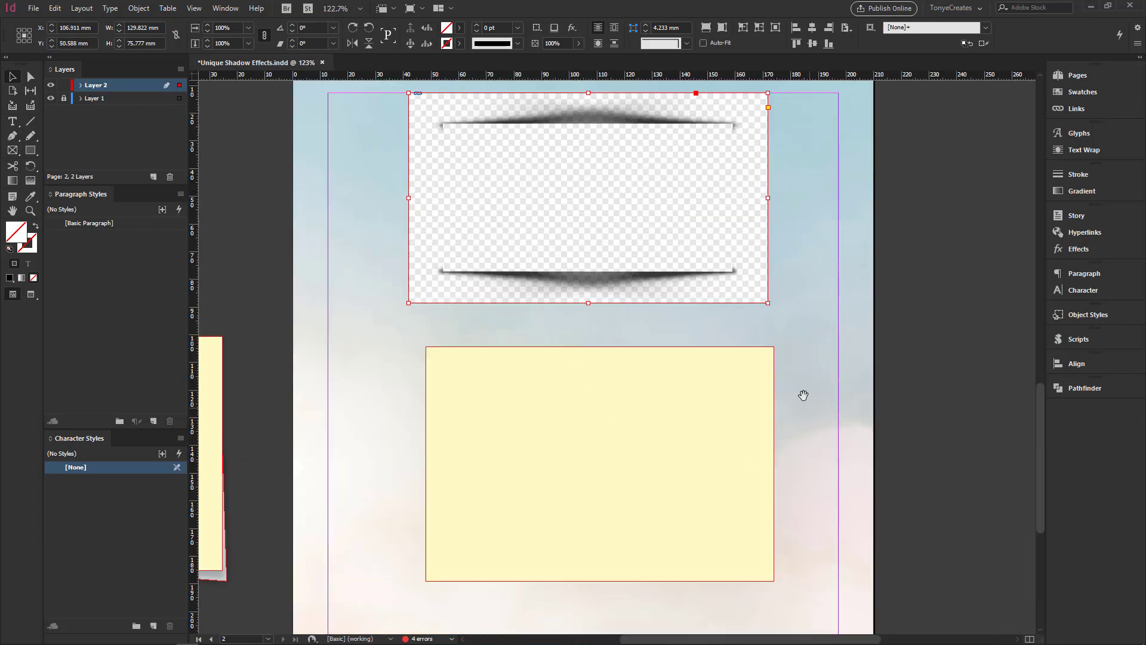
left_click(933, 241)
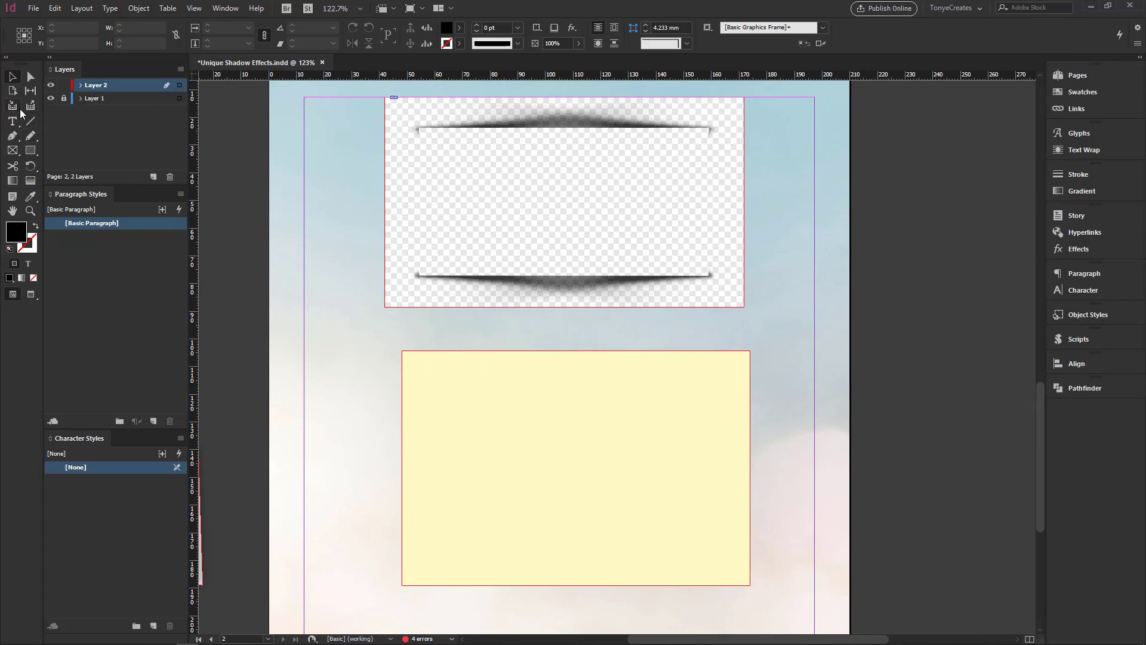
- Draw a 130 × 14.75 mm strip across the yellow rectangle's top, fill it with Paper, send it behind
left_click(11, 139)
left_click(31, 151)
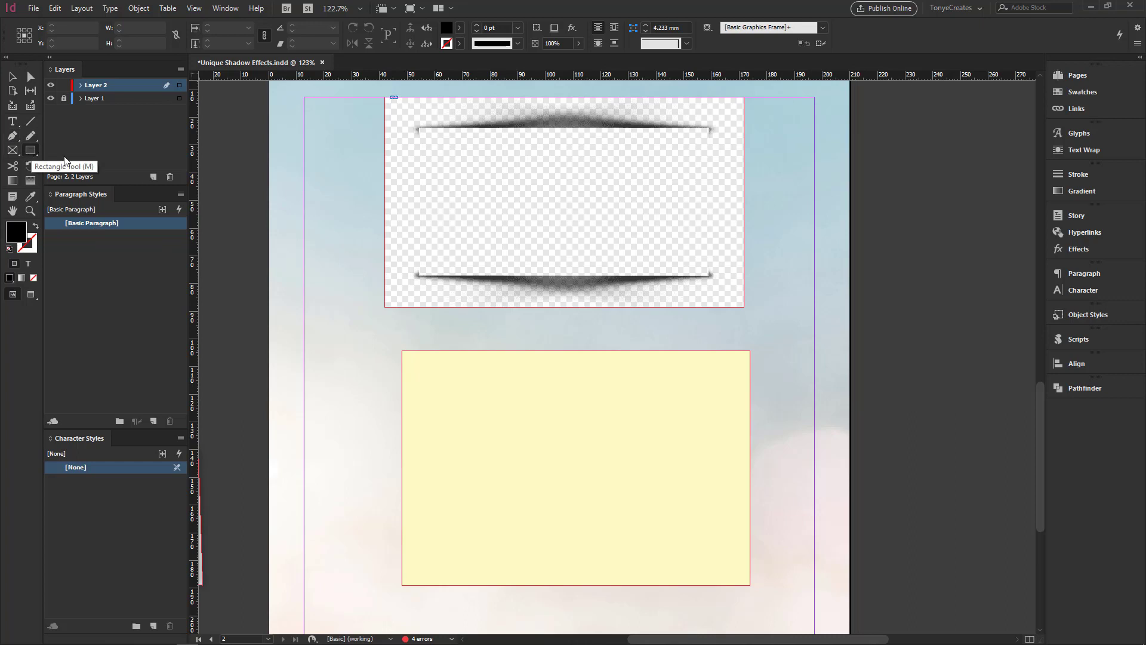
mouse_move(395, 342)
left_mouse_down()
mouse_move(412, 361)
mouse_move(756, 382)
left_mouse_up()
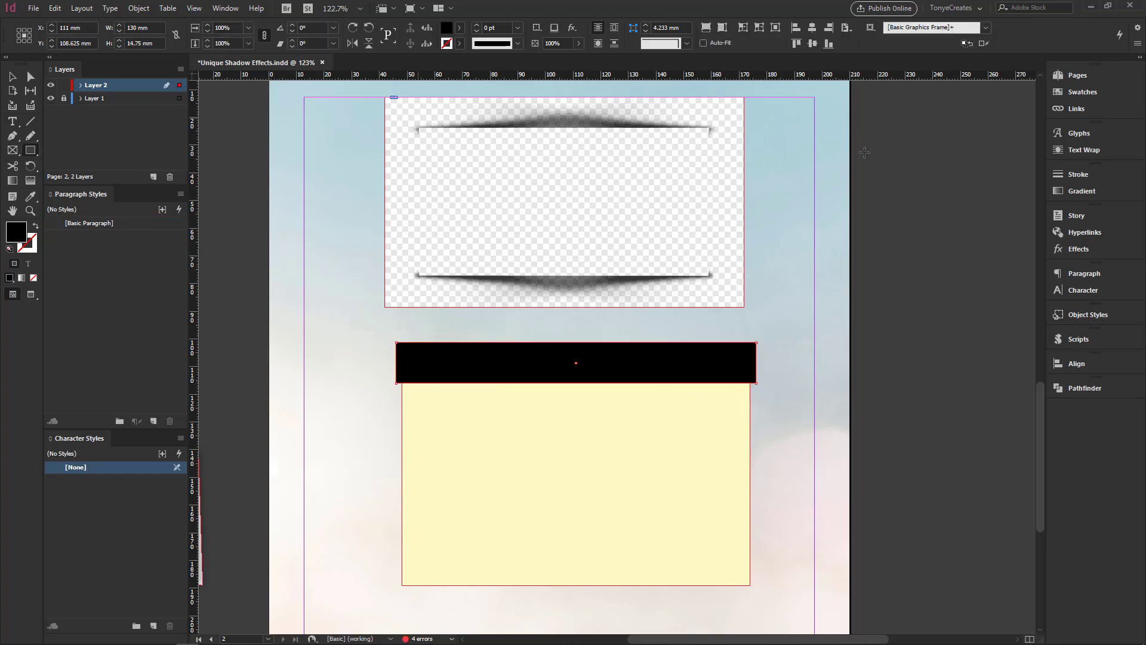
left_click(1082, 90)
left_click(838, 136)
left_click(12, 76)
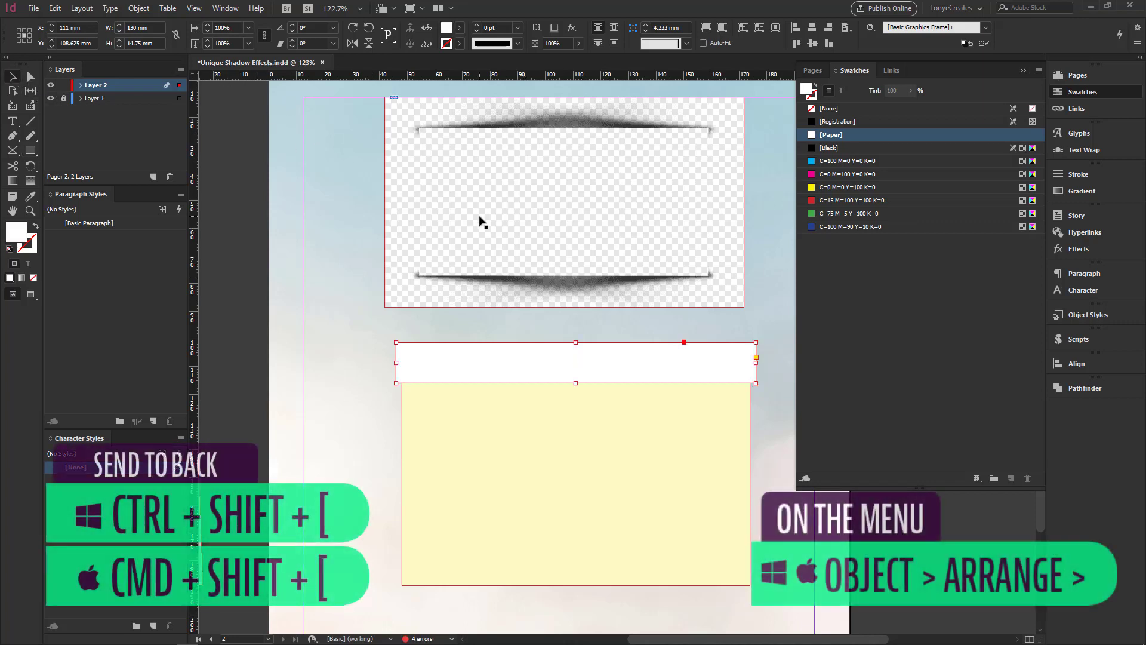
key("ctrl+shift+bracketleft")
scroll(770, 352, "right", 2)
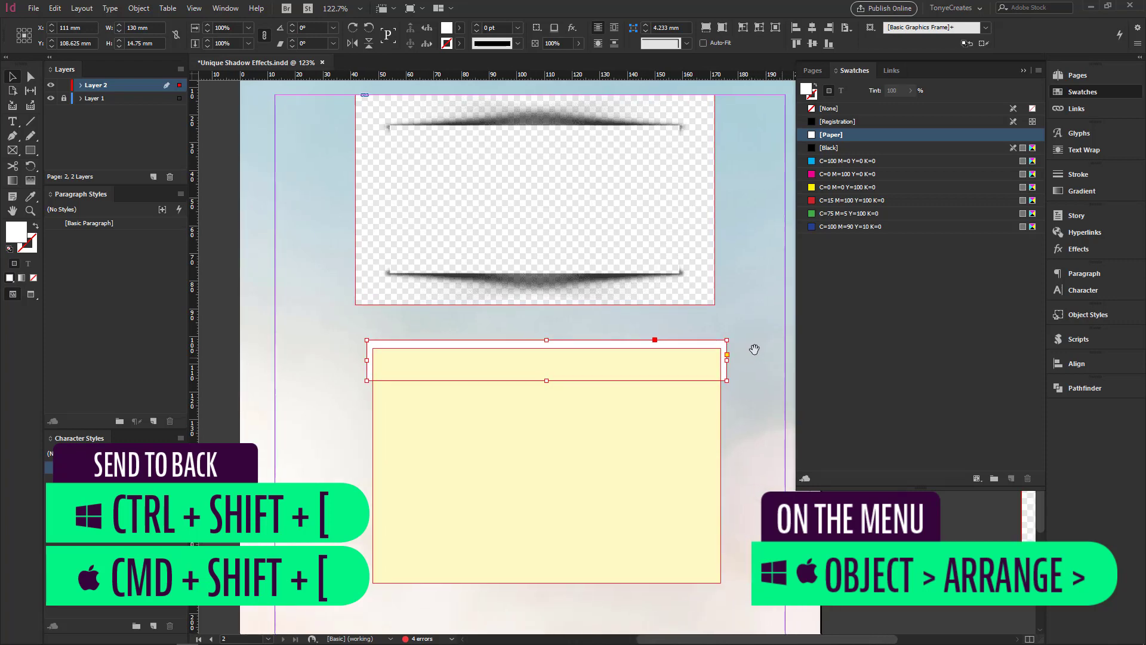
left_click(752, 334)
left_click(552, 347)
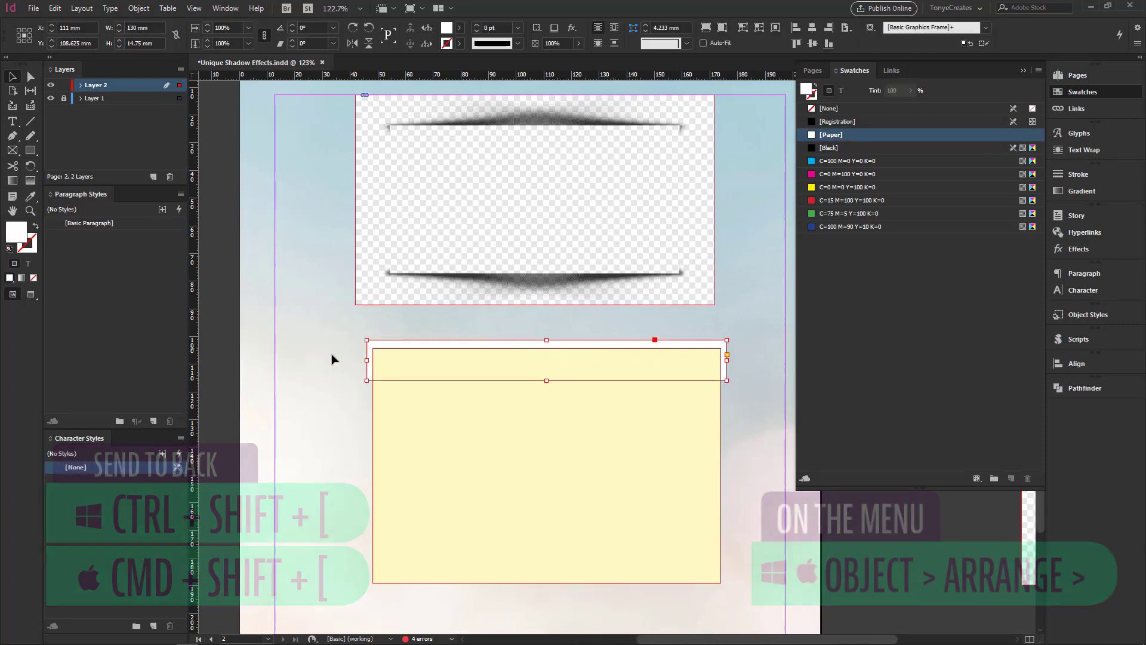
left_click(13, 137)
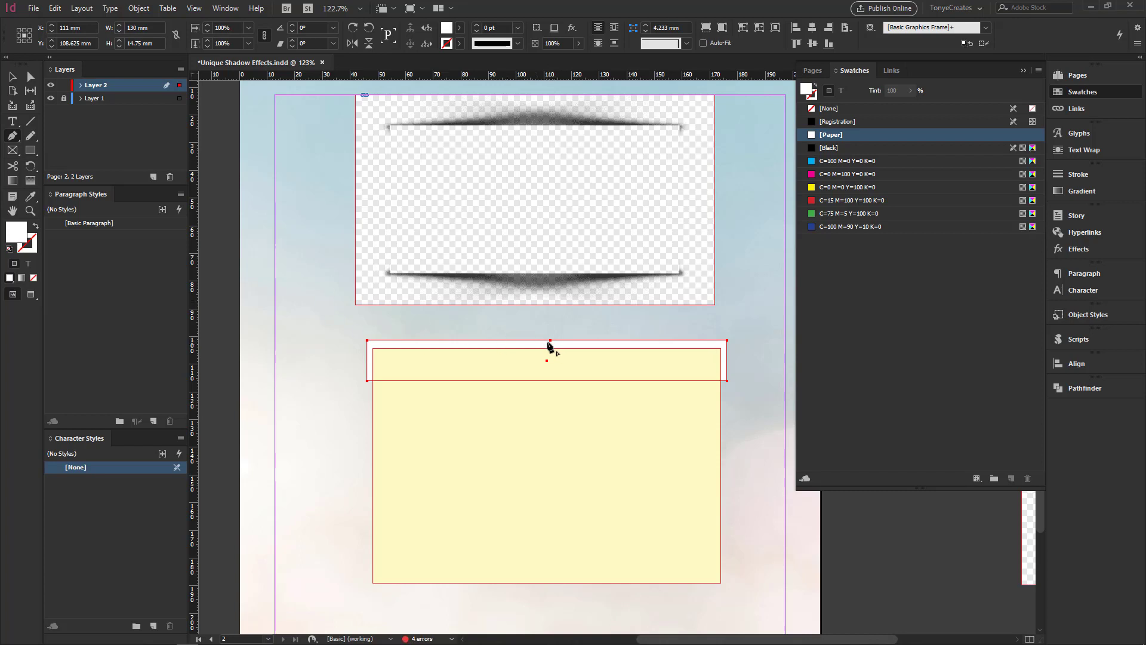
- Make the strip's top-middle anchor smooth and raise it, arching the strip to 130 × 18 mm
left_click(16, 140)
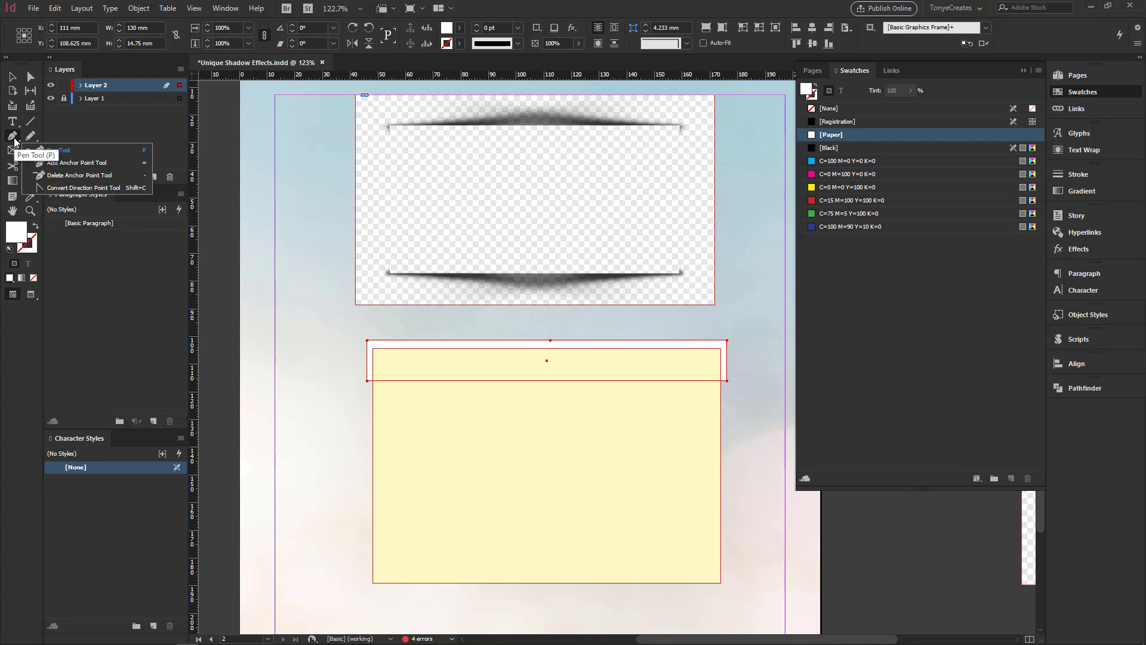
left_click(84, 187)
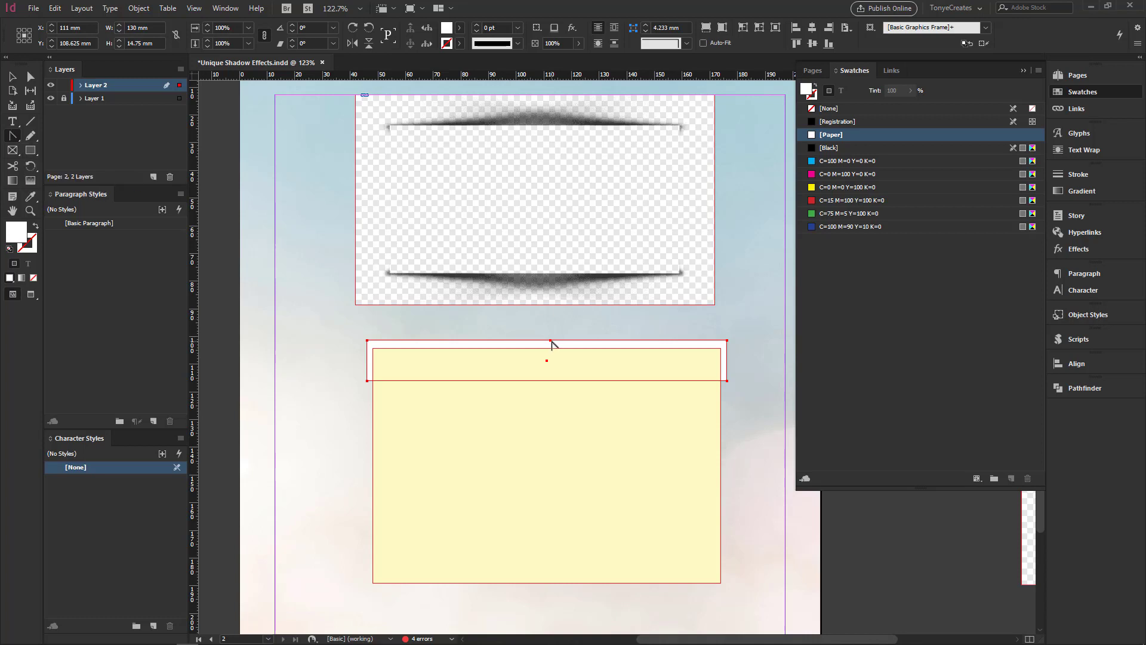
mouse_move(550, 341)
left_mouse_down()
mouse_move(568, 338)
mouse_move(544, 341)
left_mouse_up()
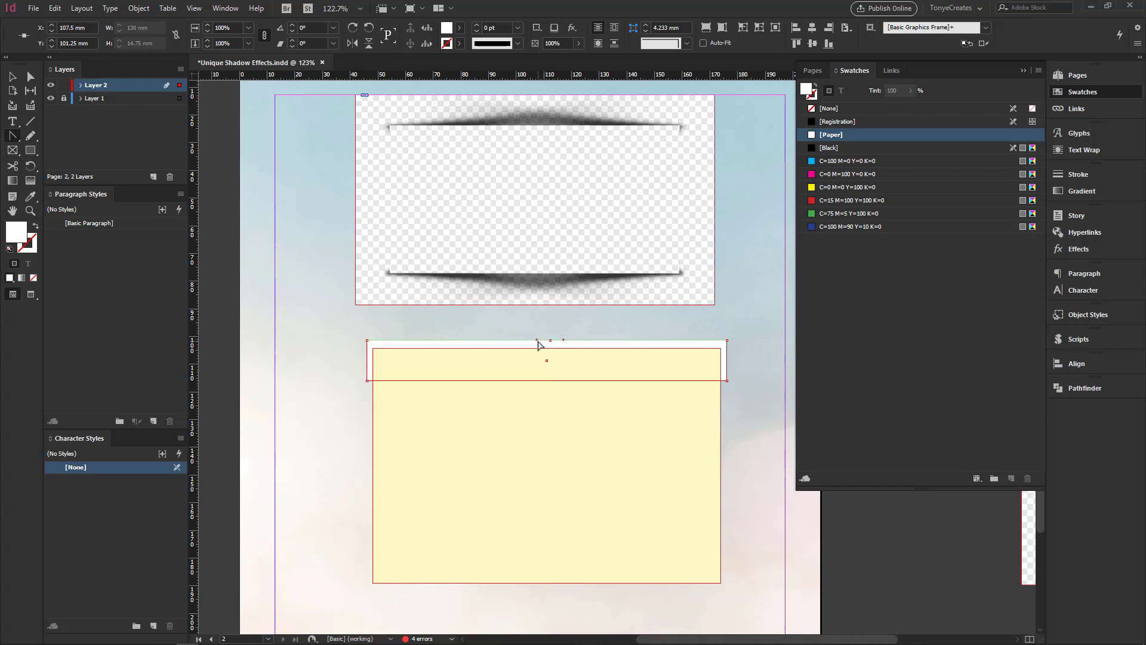
left_click(33, 76)
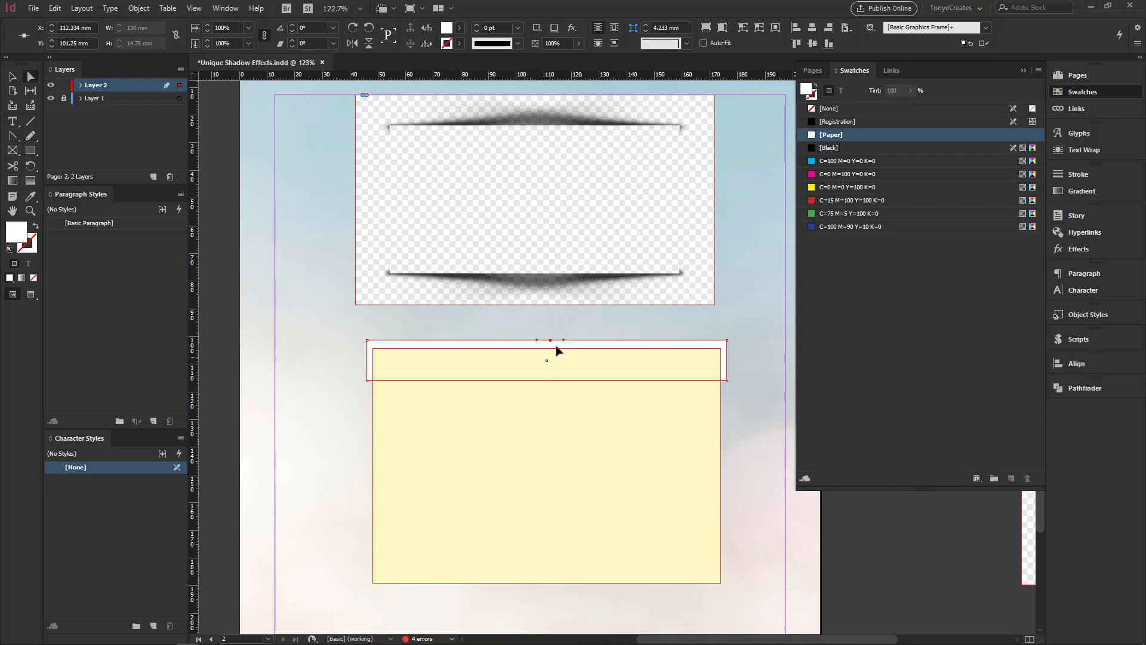
mouse_move(550, 341)
left_mouse_down()
mouse_move(547, 331)
mouse_move(512, 331)
mouse_move(568, 330)
left_mouse_up()
- Raise the strip's bottom-left and bottom-right anchors to level its bottom edge
left_click(11, 78)
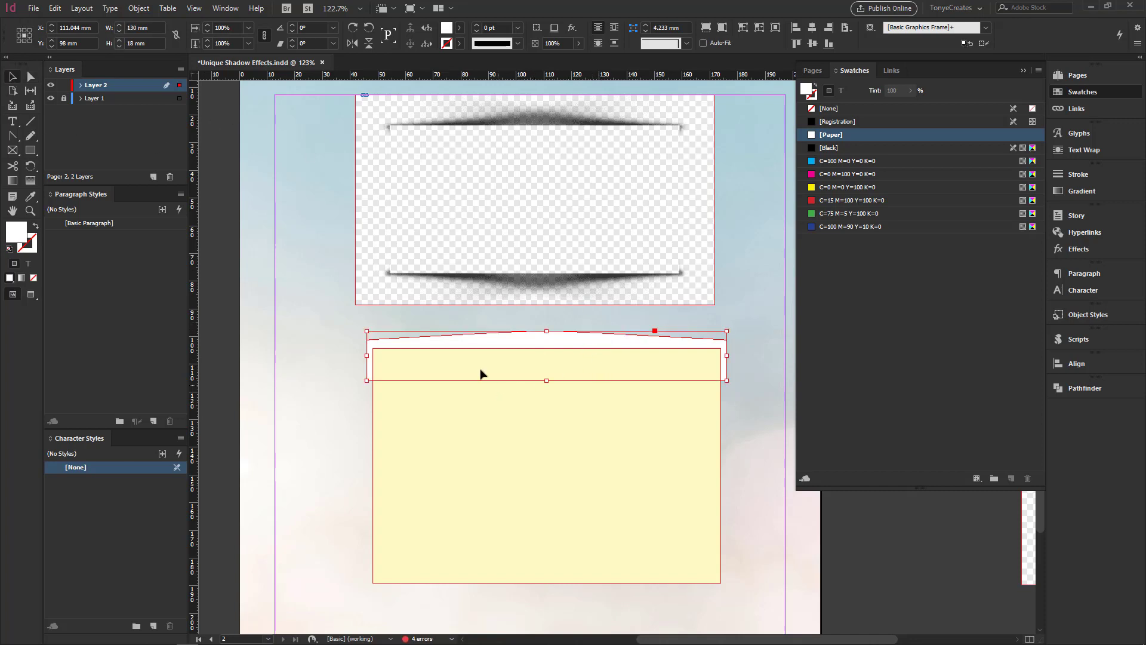
left_click(30, 77)
left_click(316, 357)
left_click(367, 382)
left_click_drag(367, 382, 373, 366)
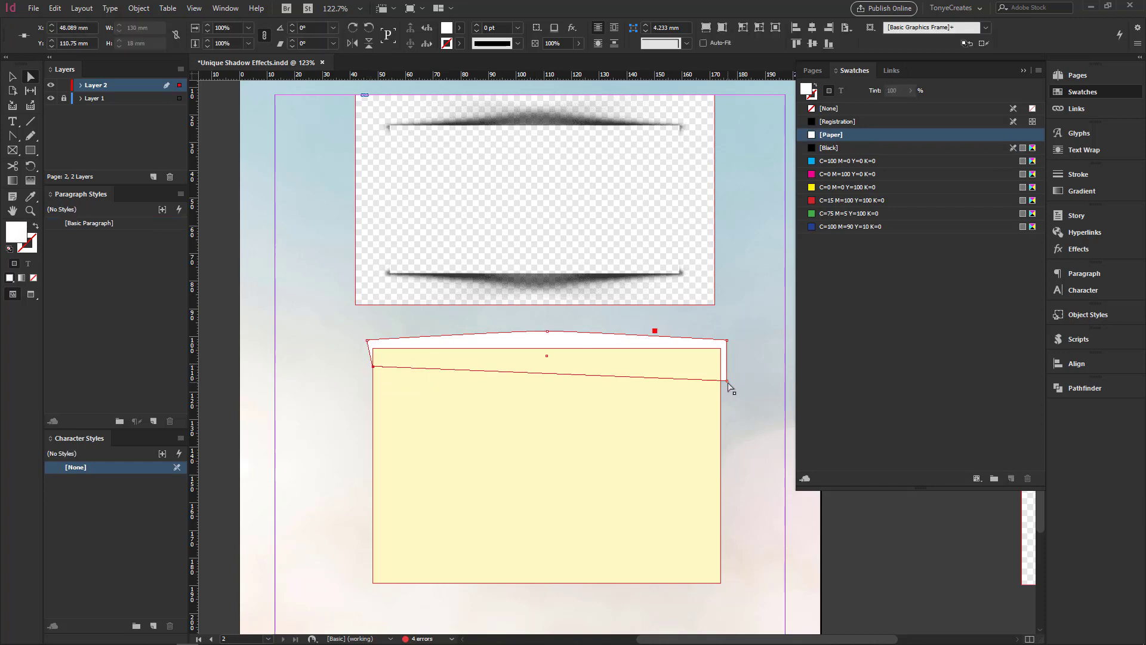
left_click_drag(728, 380, 722, 366)
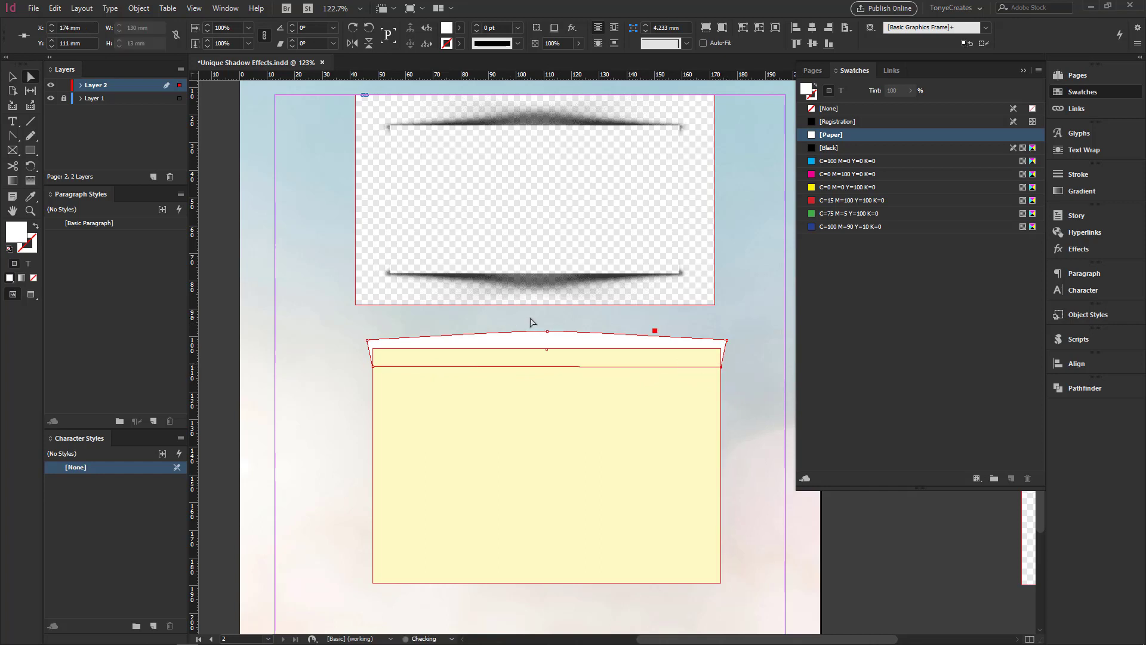
- Tuck the top point and side corners inward, then shift the strip slightly down and right
left_click(547, 332)
left_click_drag(549, 332, 546, 327)
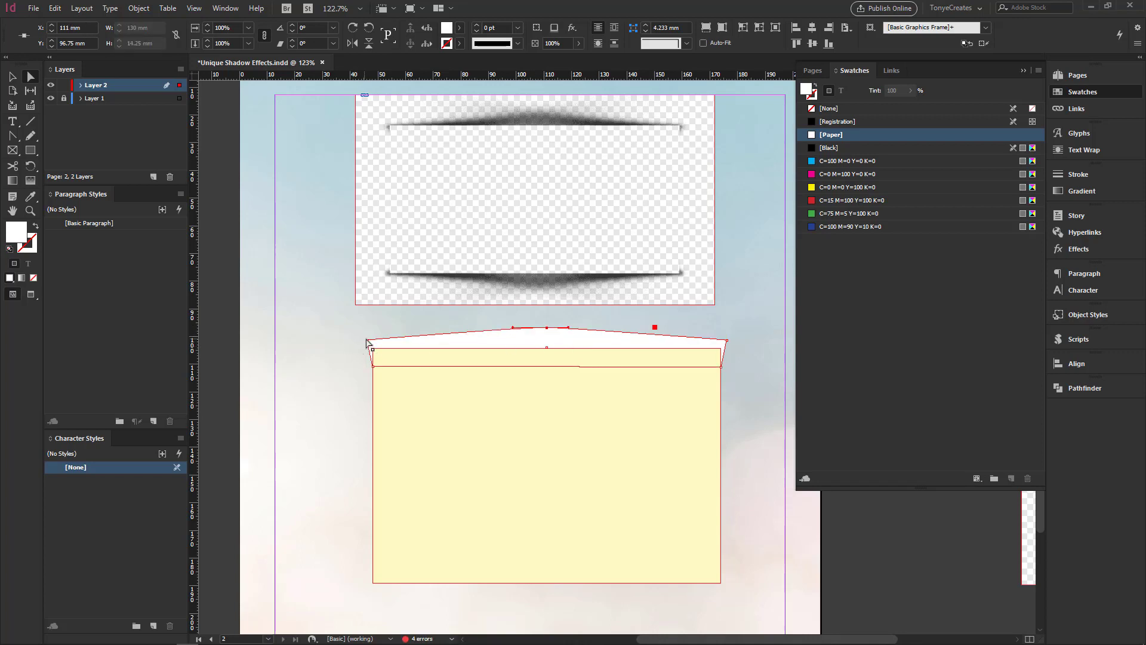
left_click(368, 341)
left_click_drag(367, 342, 370, 344)
left_click_drag(727, 342, 721, 343)
key("v")
left_click_drag(577, 340, 577, 347)
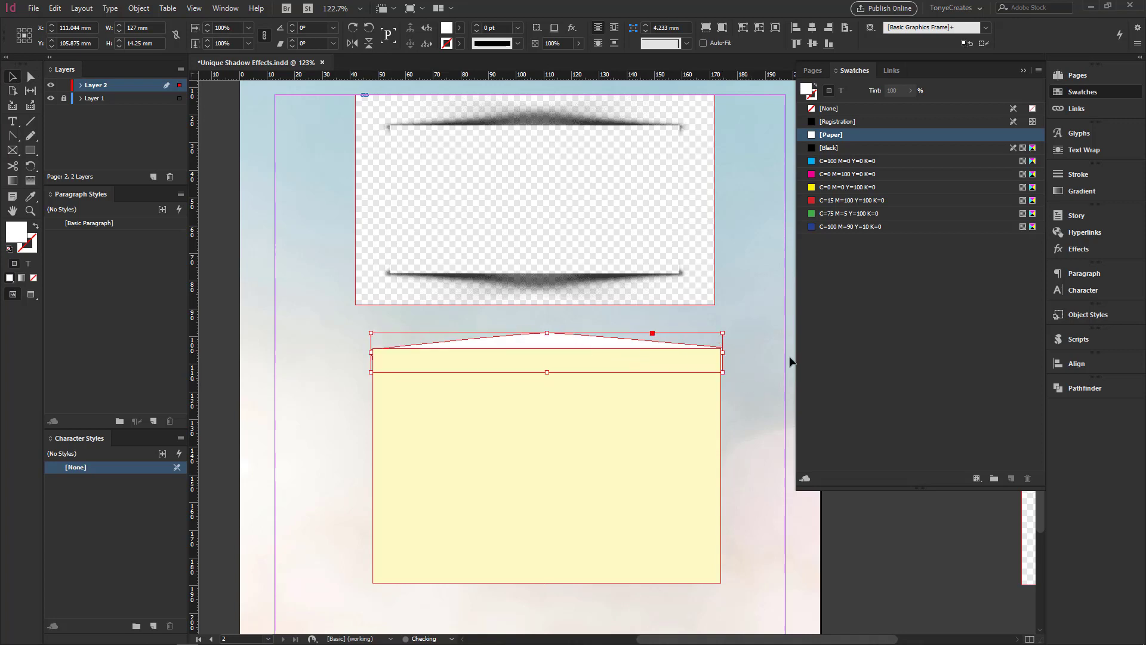
- Add a drop shadow to the arched strip and lower its distance to 1 mm
left_click(1078, 250)
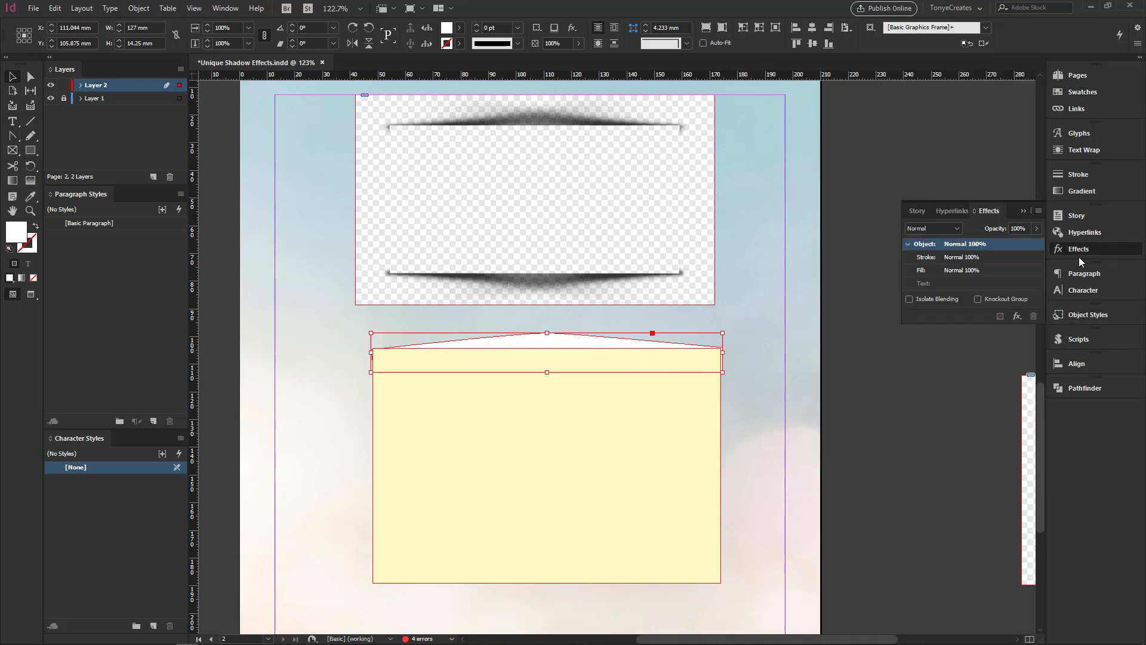
left_click(1016, 317)
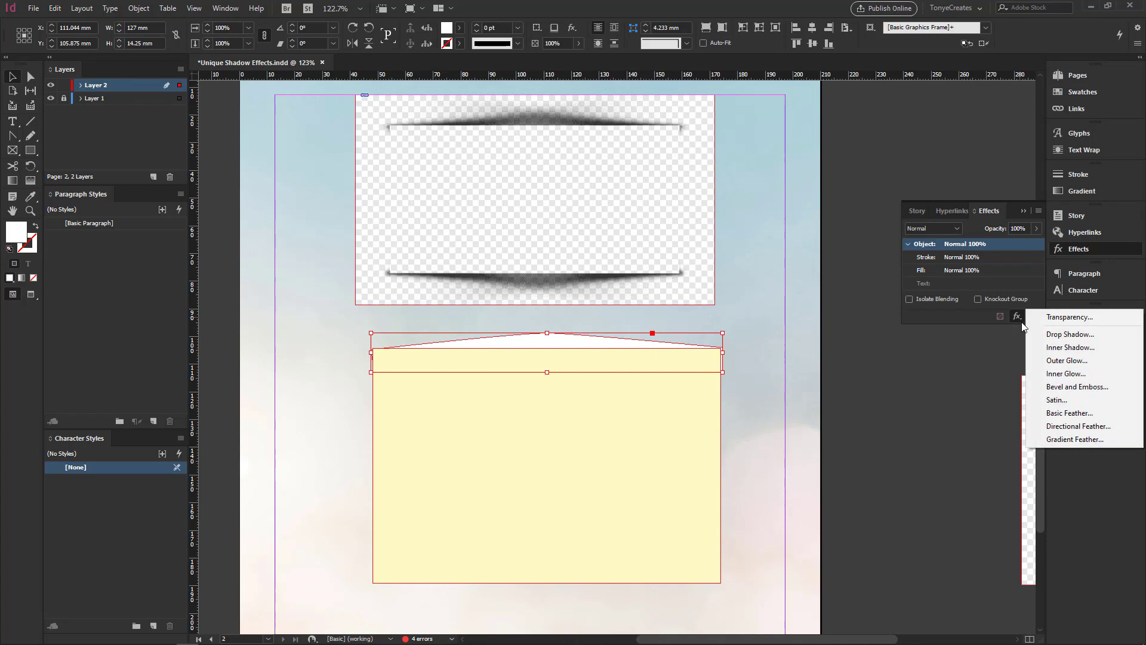
left_click(1070, 334)
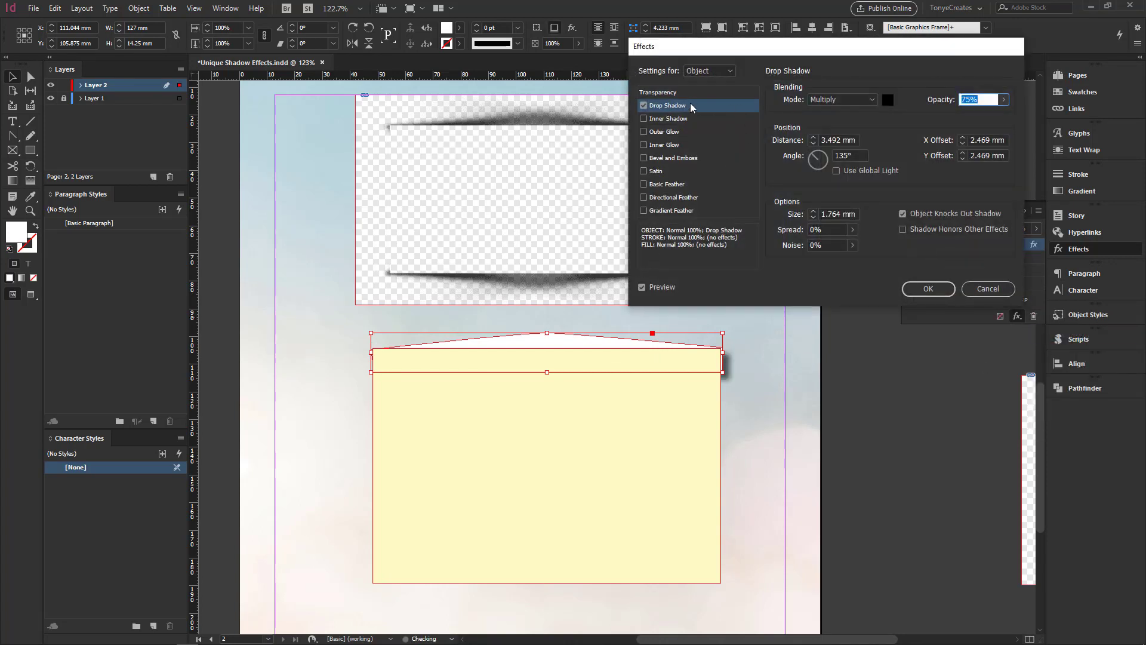
left_click(813, 144)
left_click(813, 143)
left_click(813, 143)
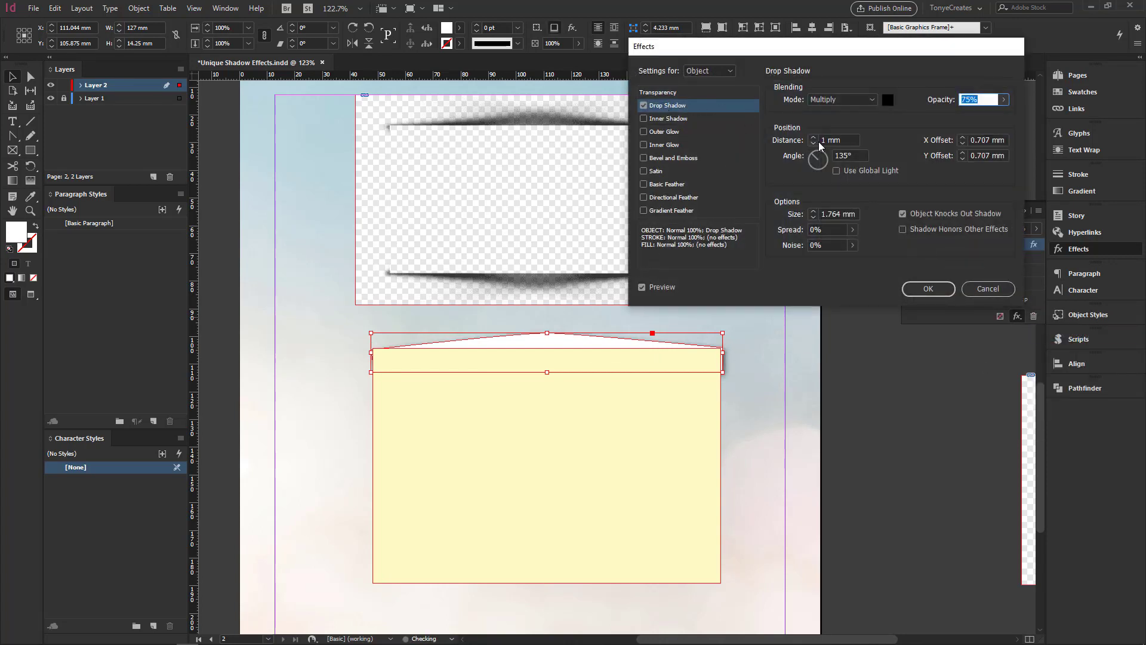
- Turn off Object Knocks Out Shadow and set the shadow size to 4 mm
left_click(1005, 101)
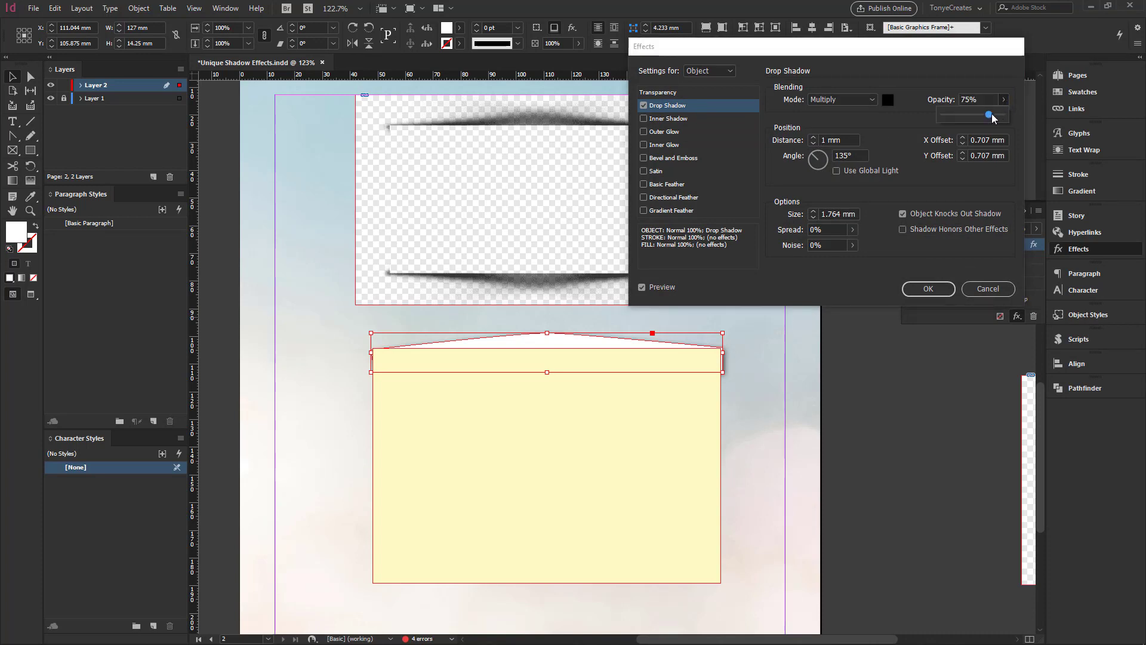
left_click(903, 214)
double_click(817, 214)
type("2.3")
left_click(813, 212)
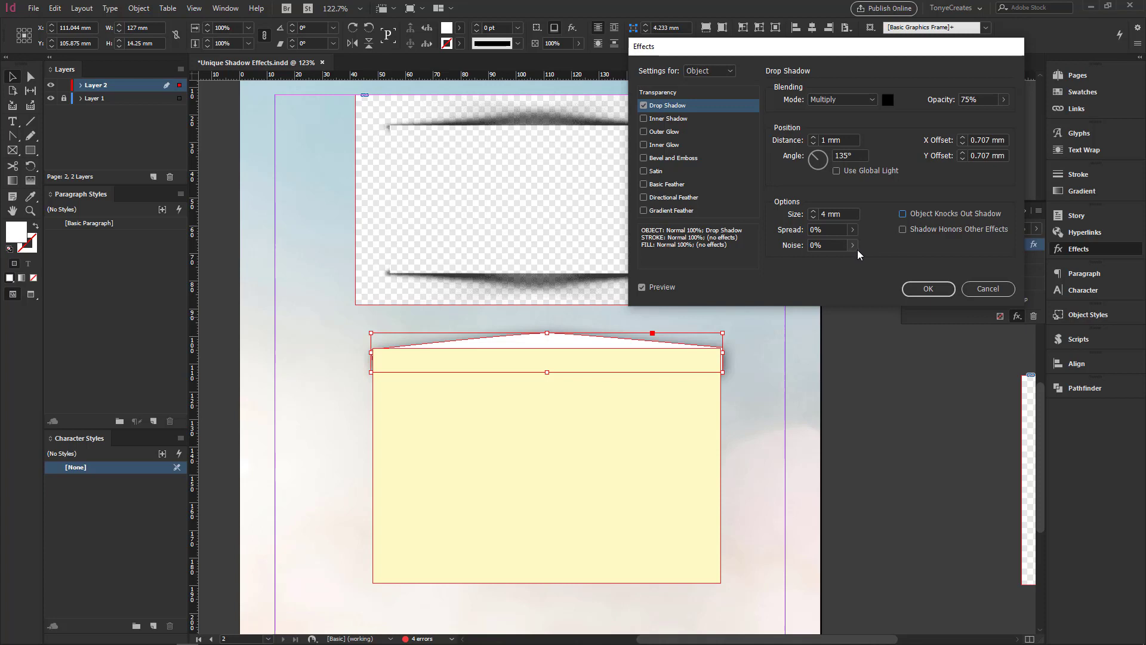
left_click(850, 246)
left_click(825, 245)
- Enter 3% noise and confirm the drop shadow settings
type("3")
key("Tab")
left_click(928, 289)
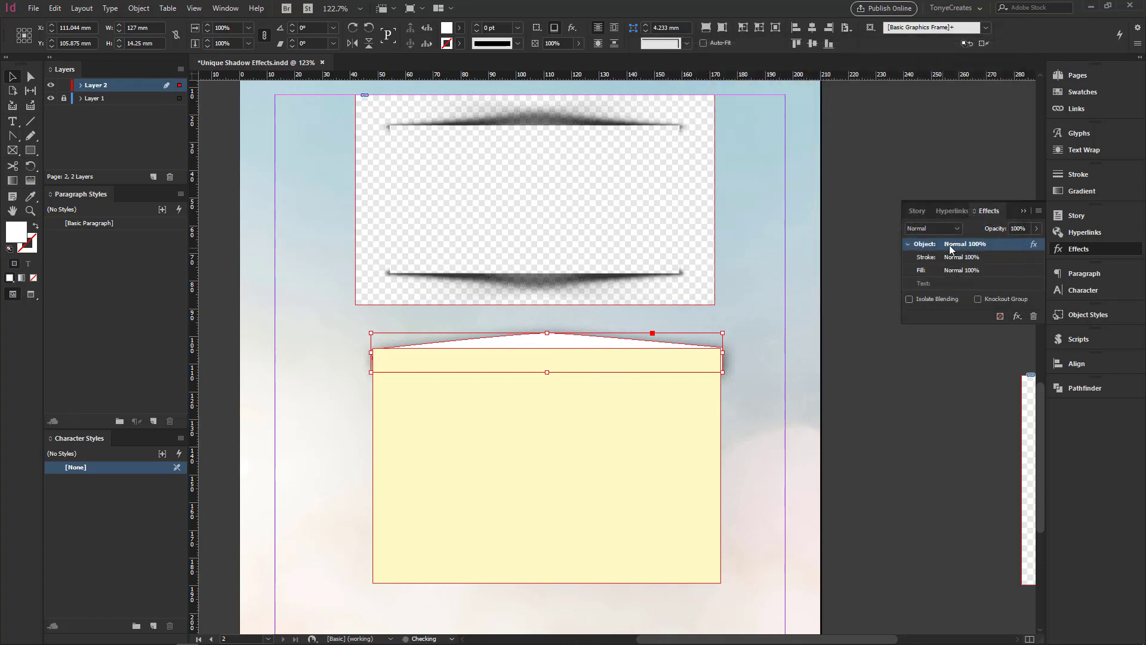
- Set the shadow's blend mode to Multiply and preview the page without frame edges
left_click(956, 228)
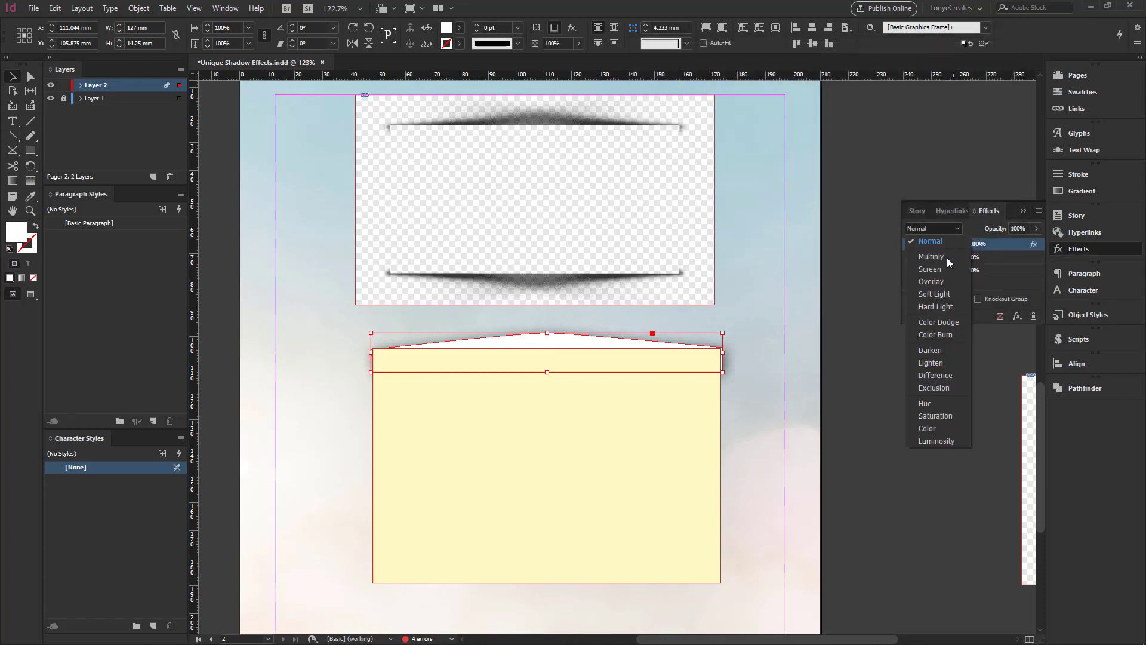
left_click(942, 259)
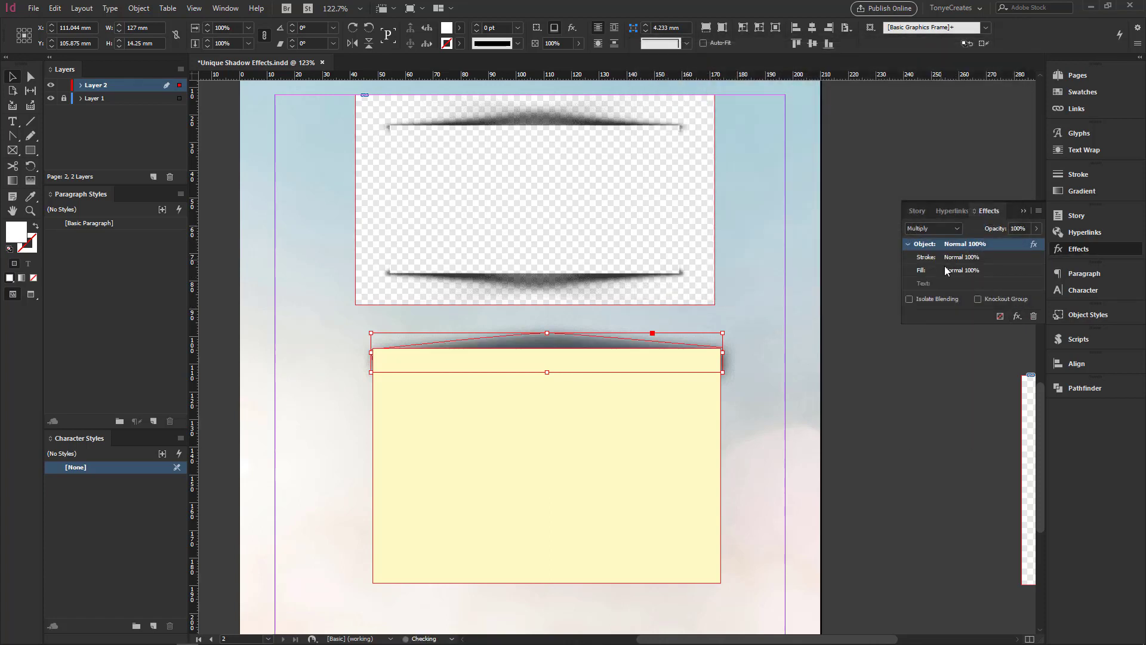
left_click(797, 325)
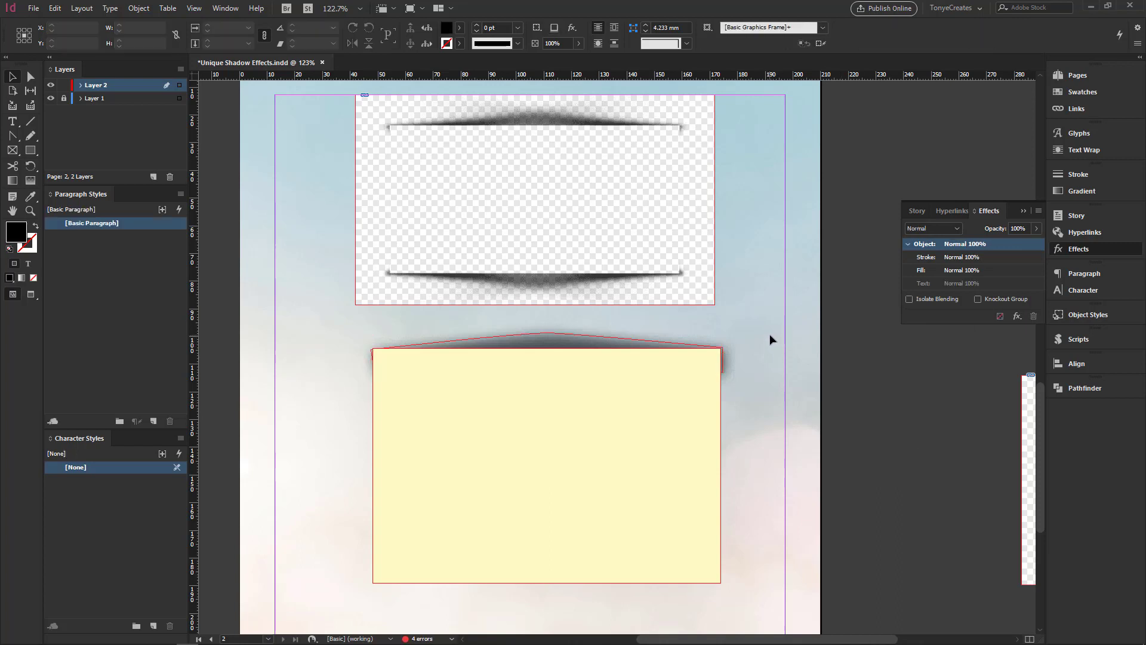
key("w")
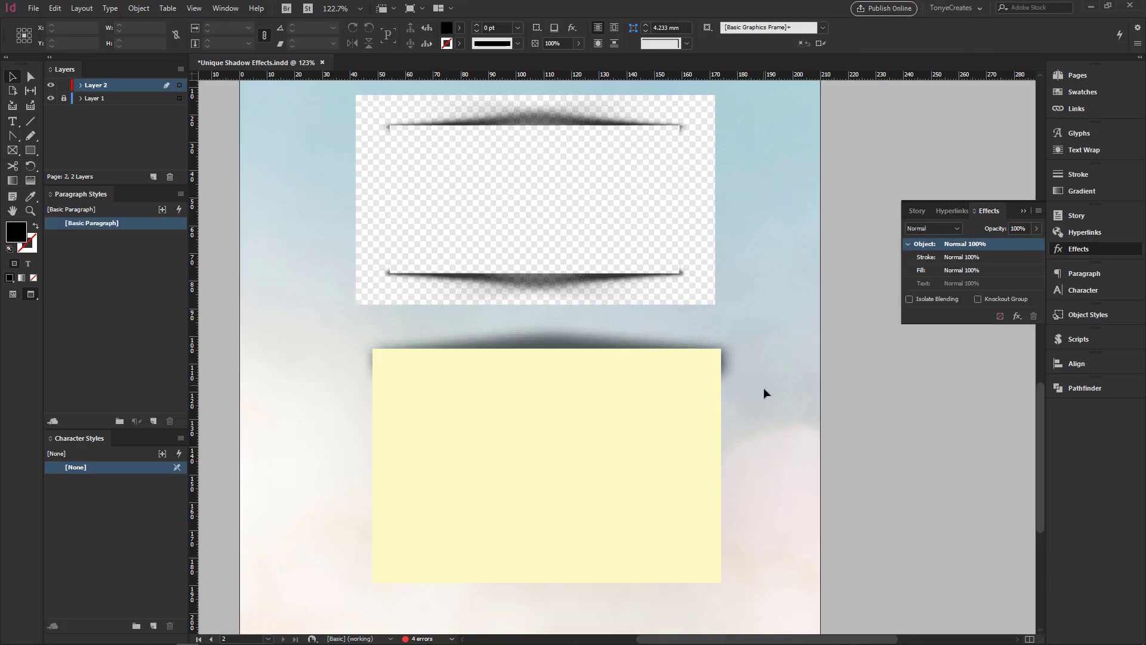
left_click(556, 343)
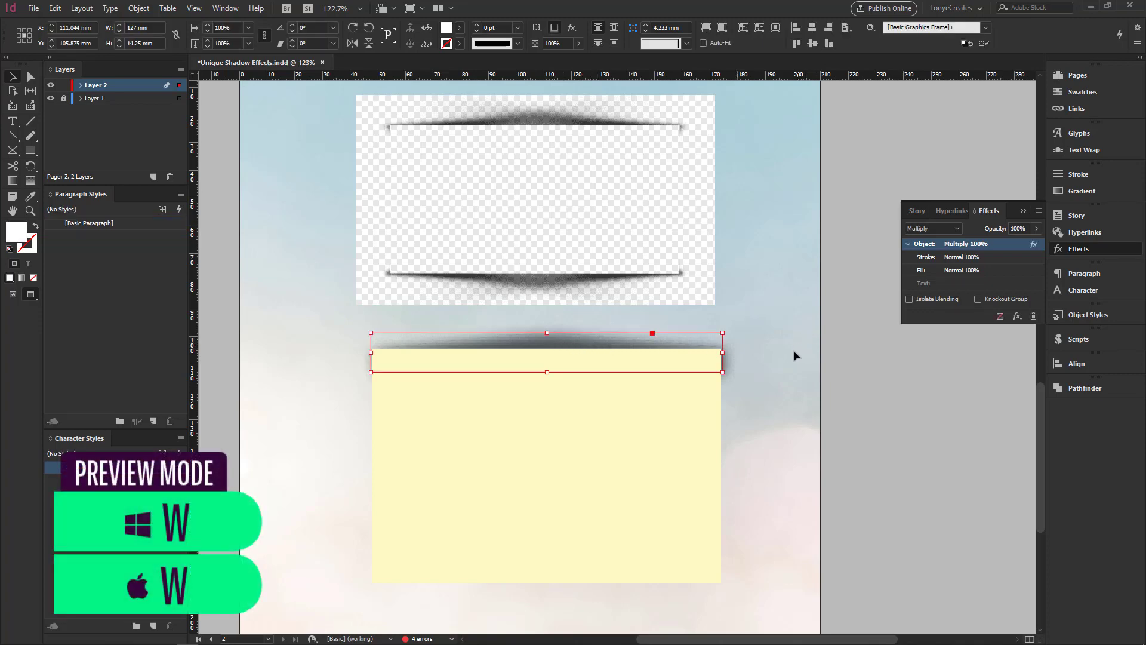
left_click(736, 346)
- Pull the shadow's bottom-left and bottom-right anchors lower, deepening the strip to 16.25 mm
key("a")
left_click(548, 341)
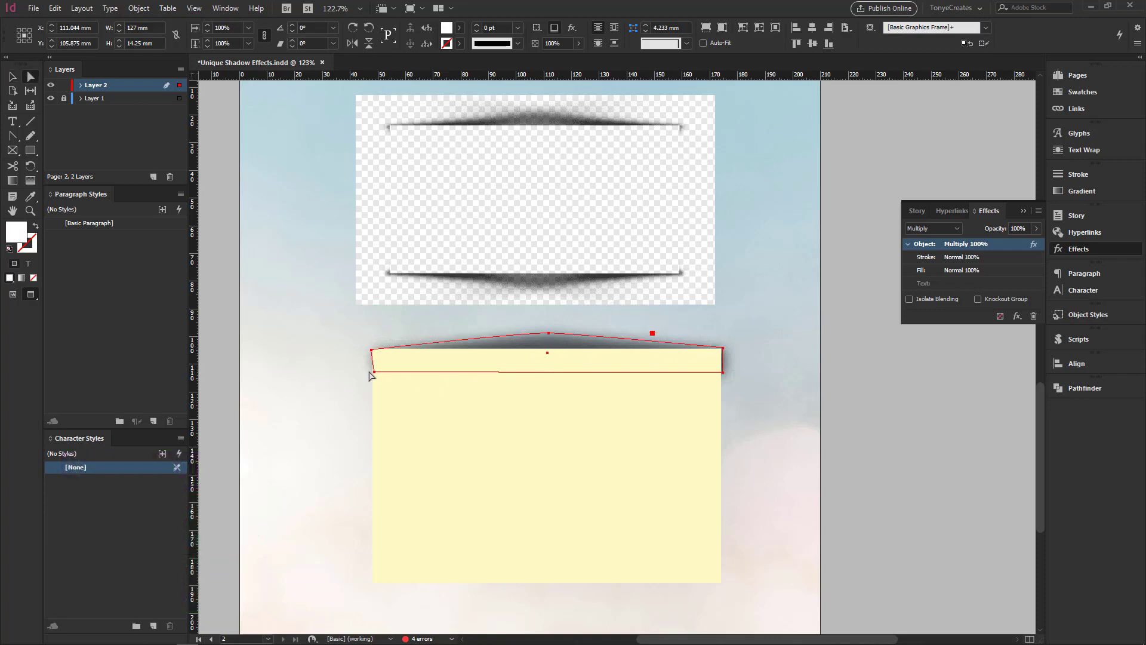
left_click(376, 375)
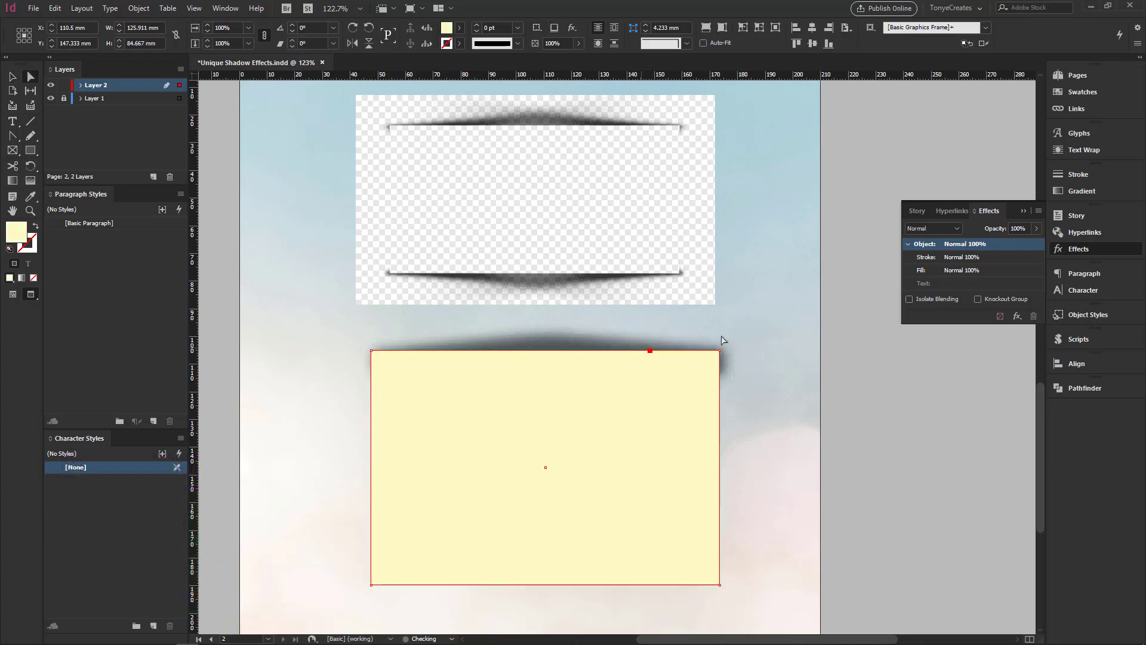
left_click(564, 337)
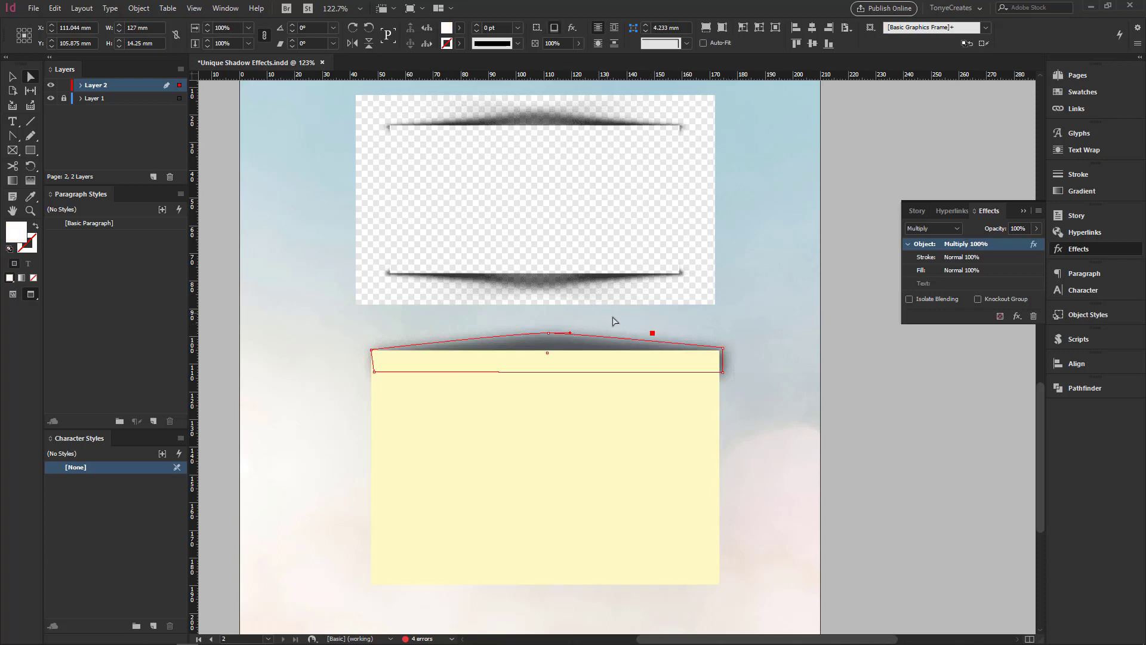
left_click_drag(723, 372, 720, 379)
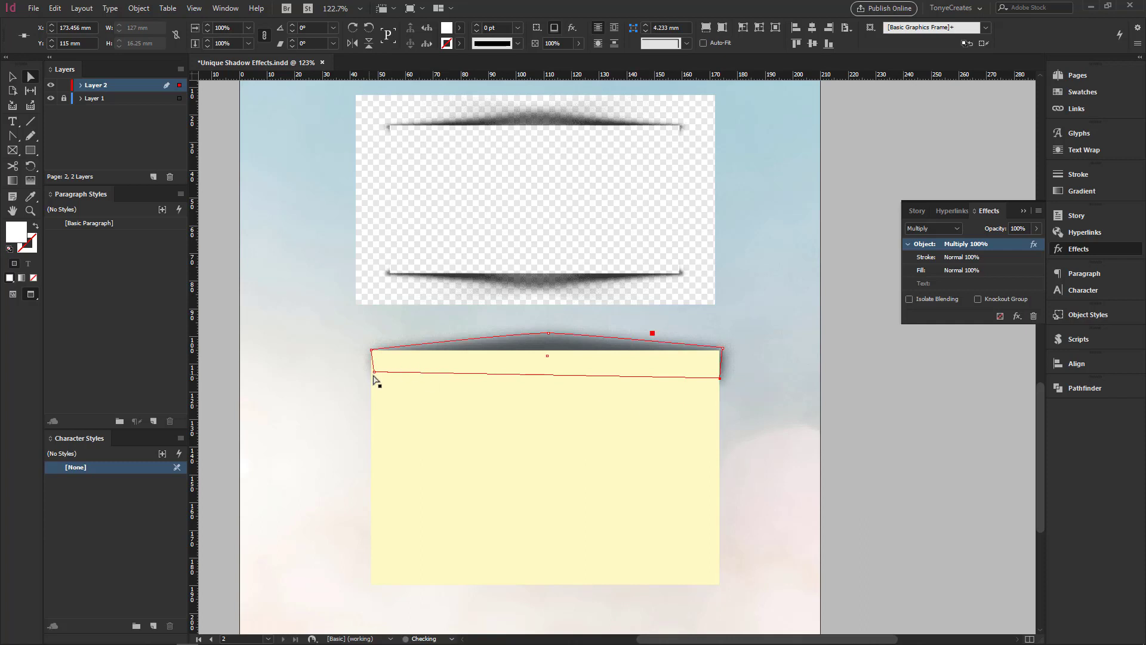
left_click_drag(374, 375, 372, 379)
left_click(806, 408)
left_click_drag(644, 388, 641, 378)
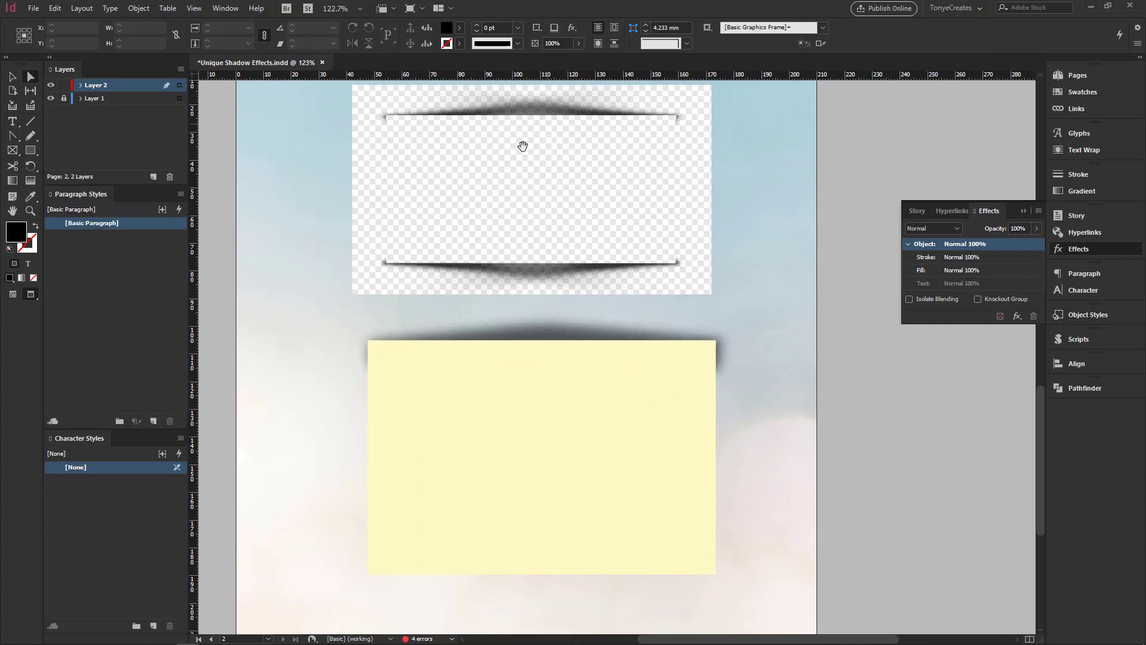
left_click(12, 77)
- Copy the shadow to the note's bottom, flip it vertically, send it to back, and align it
left_click(549, 334)
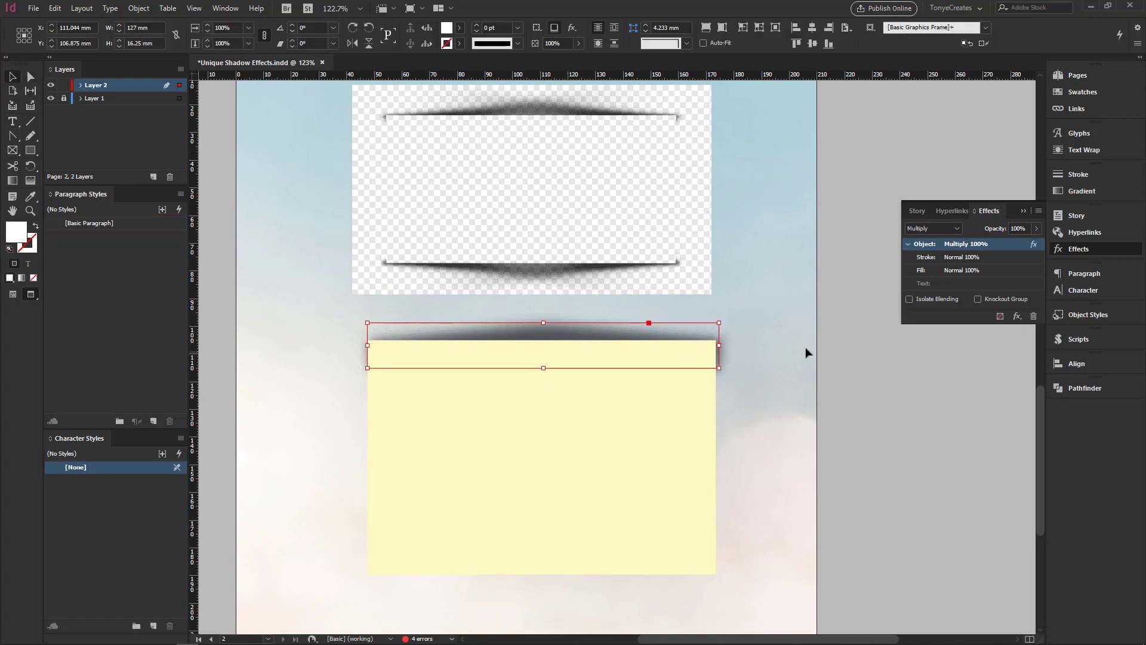
mouse_move(676, 354)
left_mouse_down()
mouse_move(747, 365)
mouse_move(725, 375)
mouse_move(684, 557)
mouse_move(652, 549)
mouse_move(655, 564)
left_mouse_up()
left_click(369, 45)
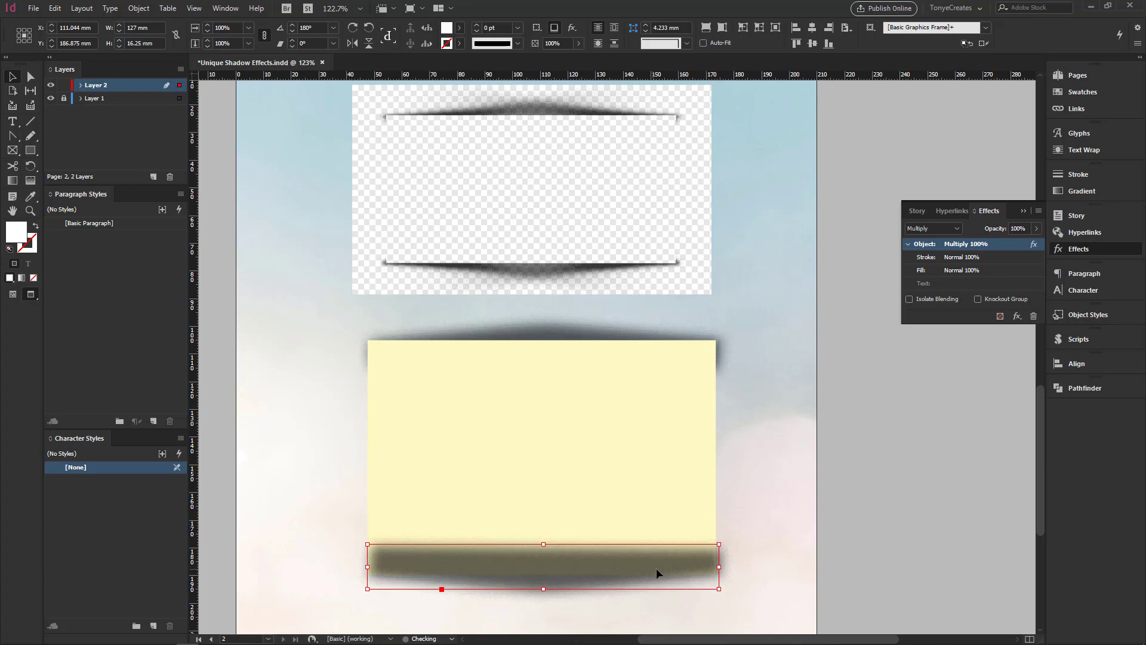
key("ctrl+[")
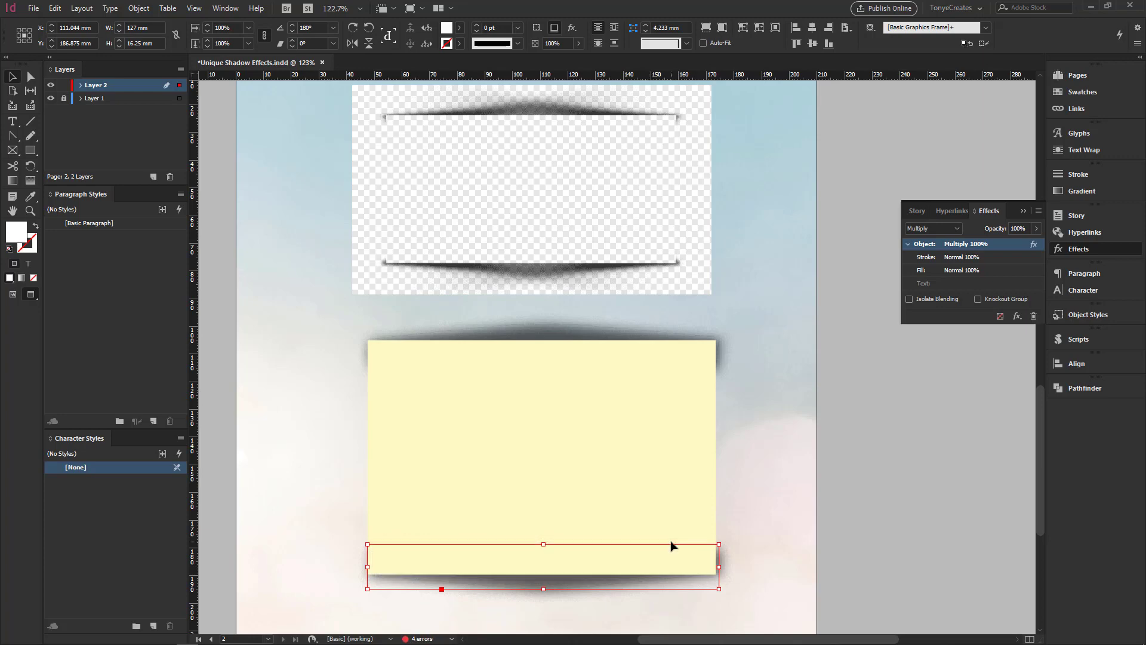
left_click(769, 521)
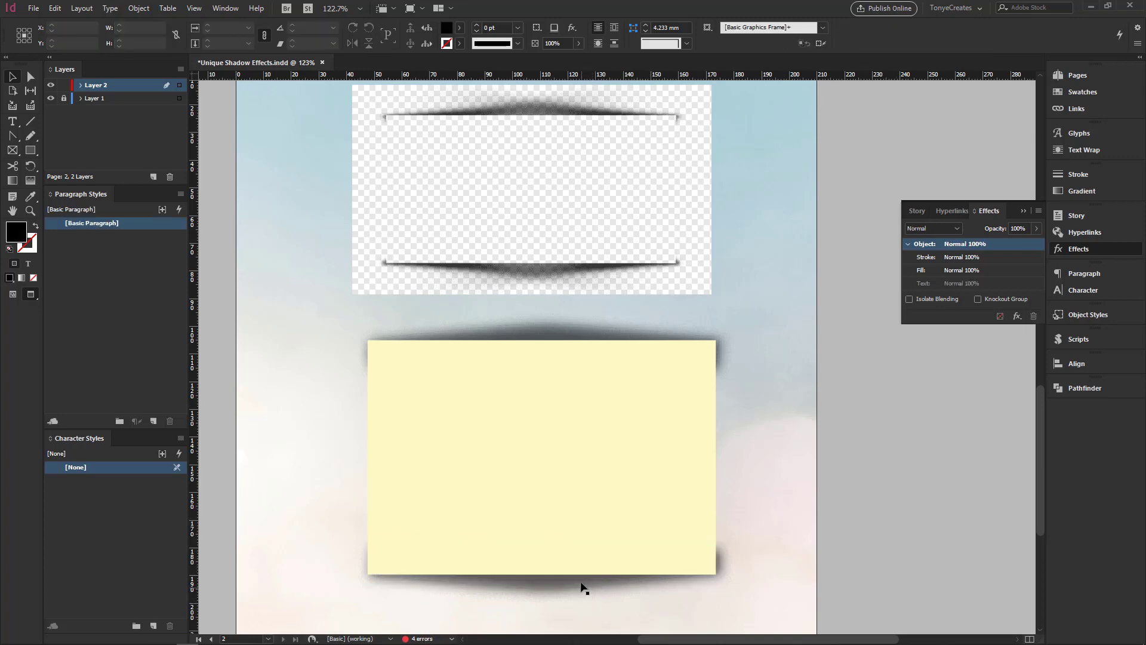
left_click_drag(584, 588, 570, 586)
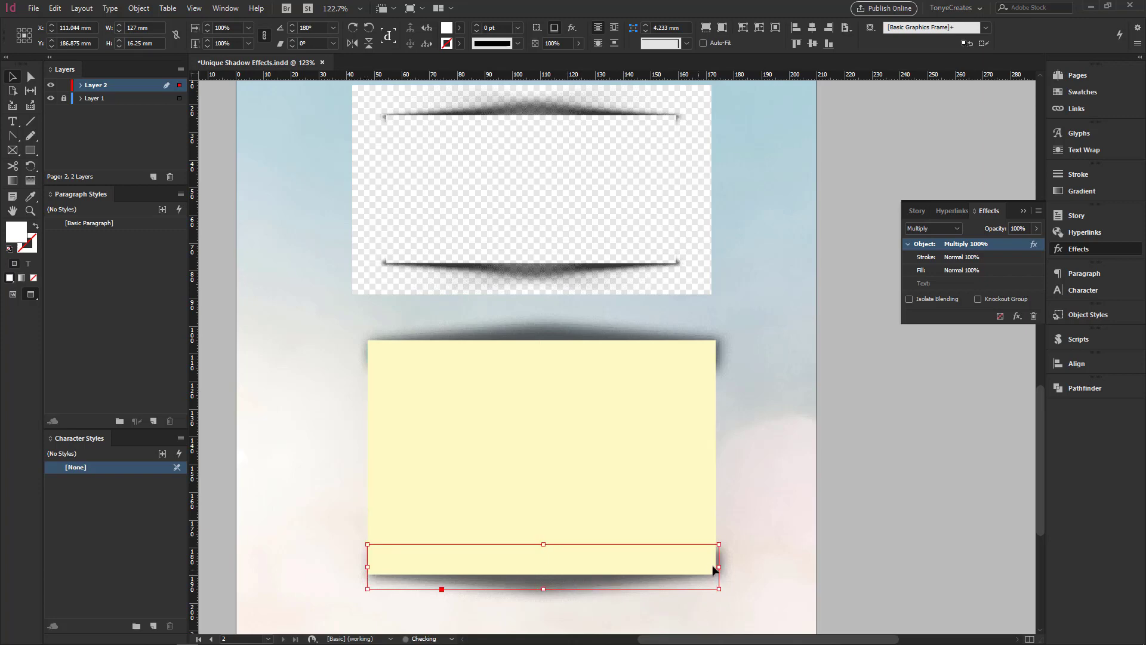
left_click(761, 578)
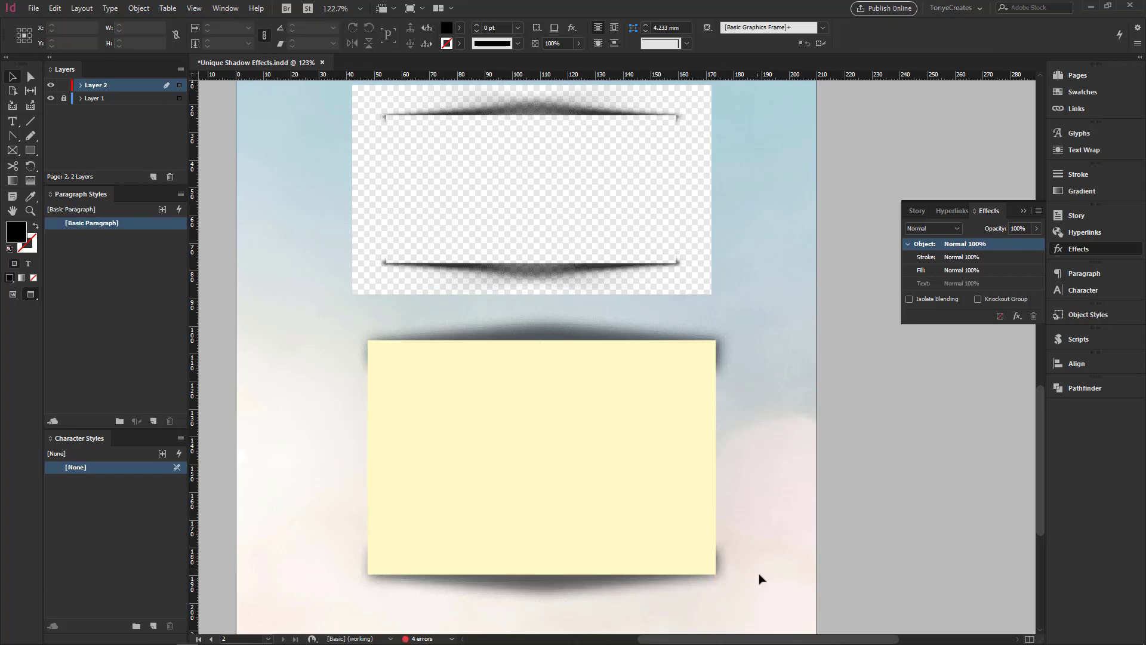
left_click(625, 384, "ctrl+alt")
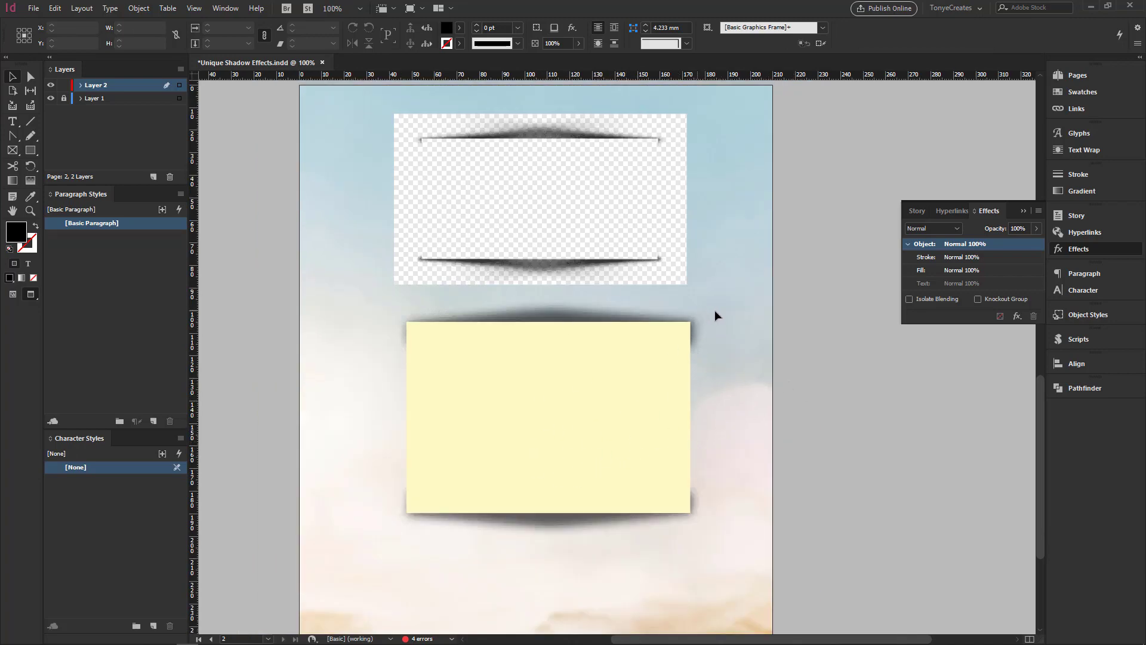
- Paste a copy of the shadowed yellow note to the right of the page and group it
left_click_drag(749, 291, 393, 542)
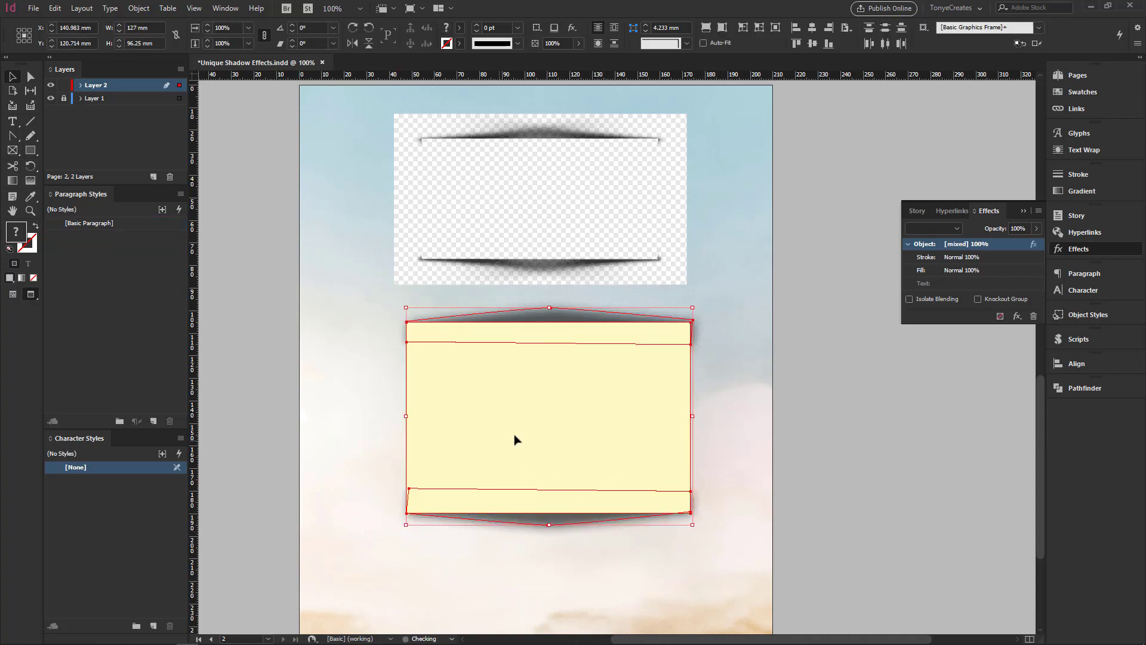
key("ctrl+v")
left_click_drag(521, 291, 848, 364)
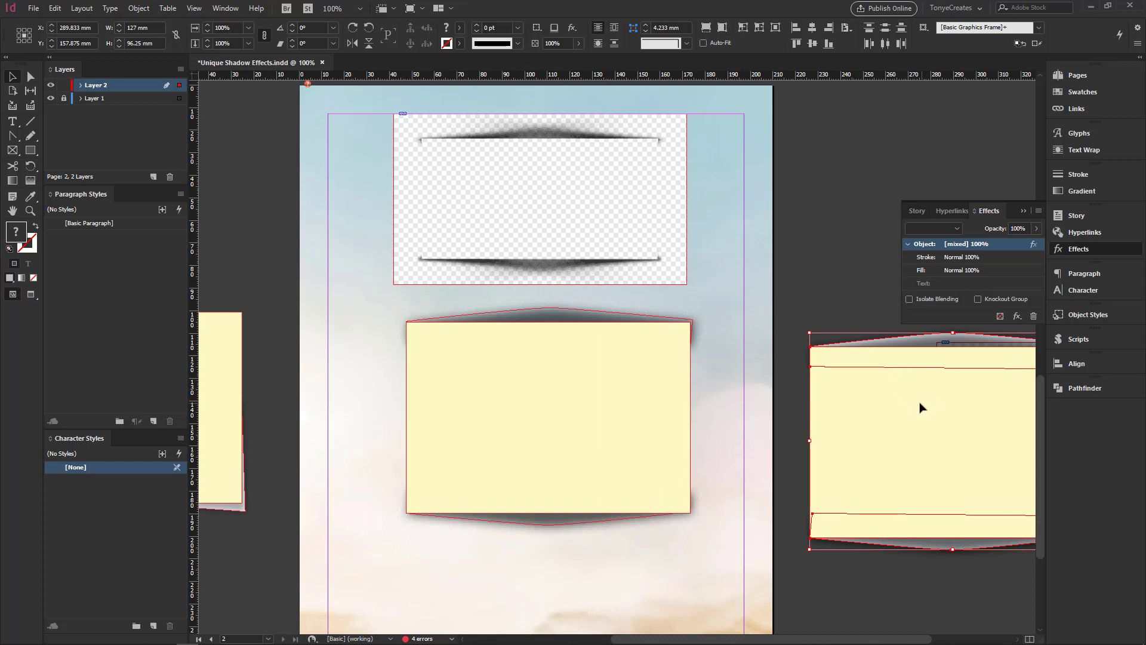
key("ctrl+g")
left_click_drag(858, 403, 884, 401)
- Delete the top and bottom shadows from the original yellow rectangle
key("w")
left_click(579, 298)
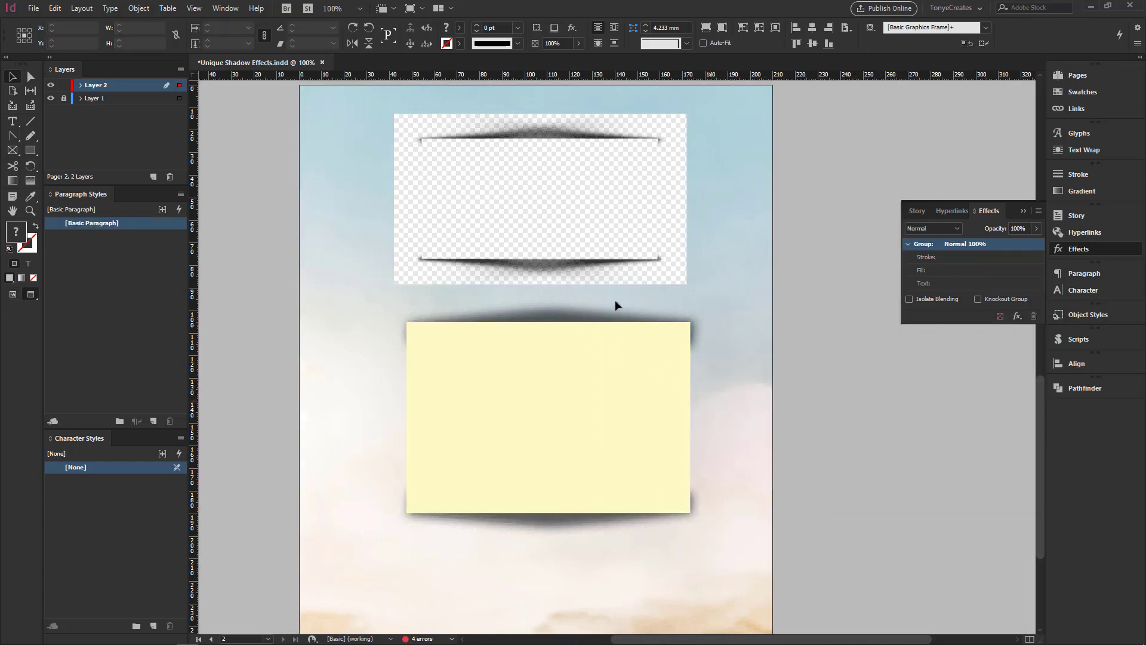
left_click(540, 315)
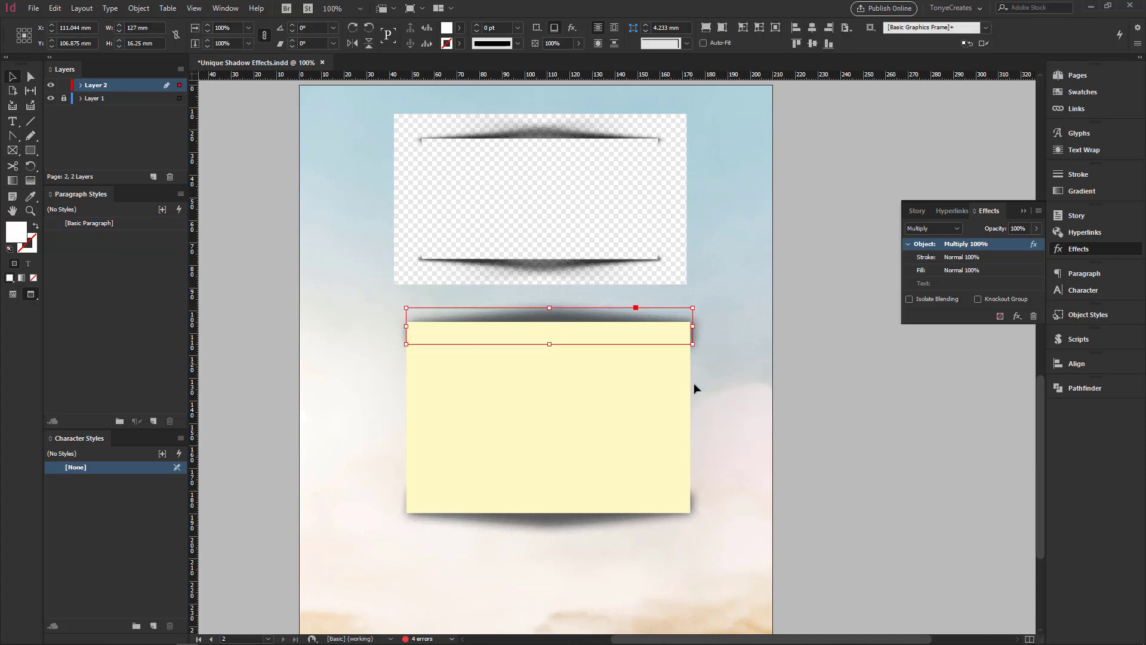
key("Delete")
left_click(563, 521)
key("Delete")
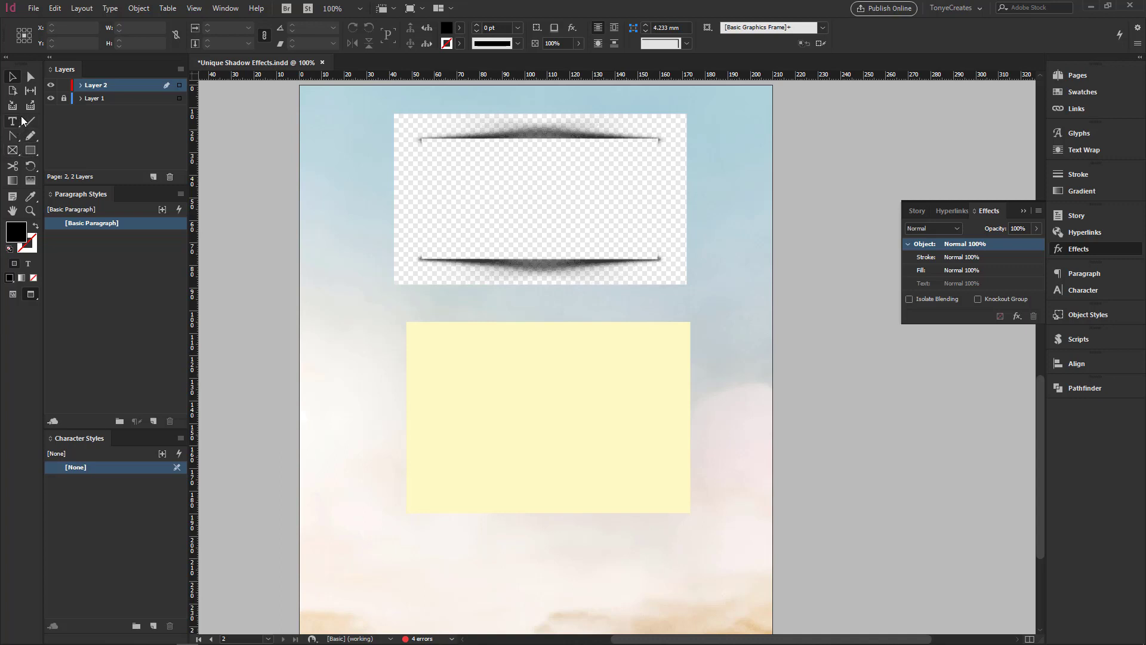
- Draw a closed Pen path across the yellow rectangle's top with a curved upper edge
left_click(12, 138)
left_click_drag(12, 139, 62, 152)
left_click(404, 336)
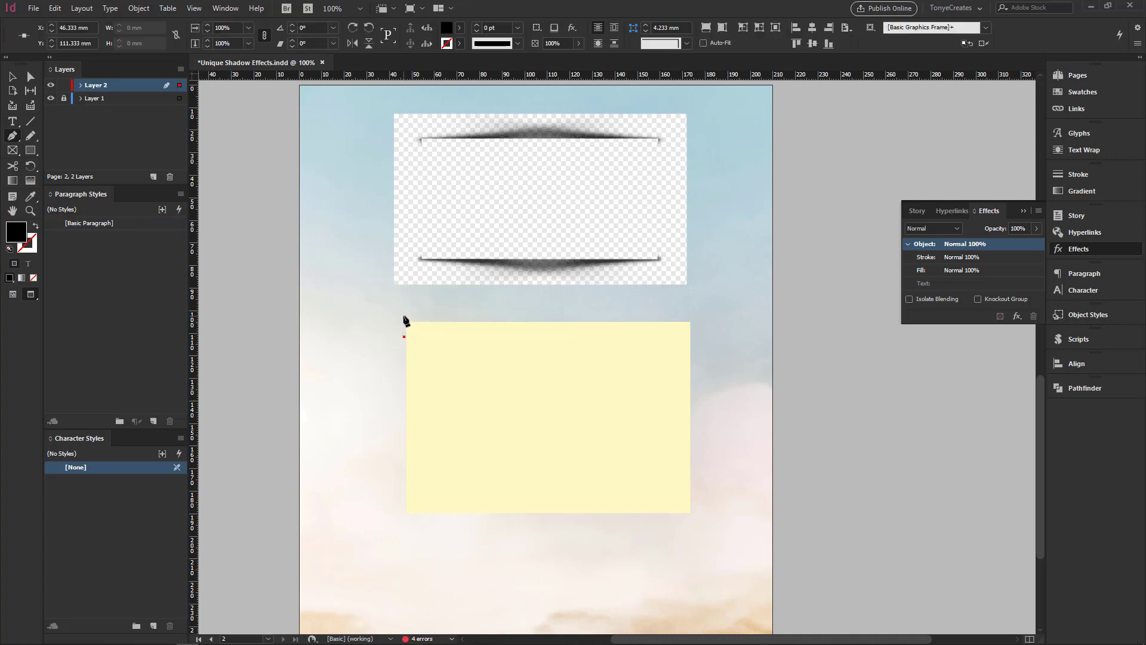
left_click(404, 317)
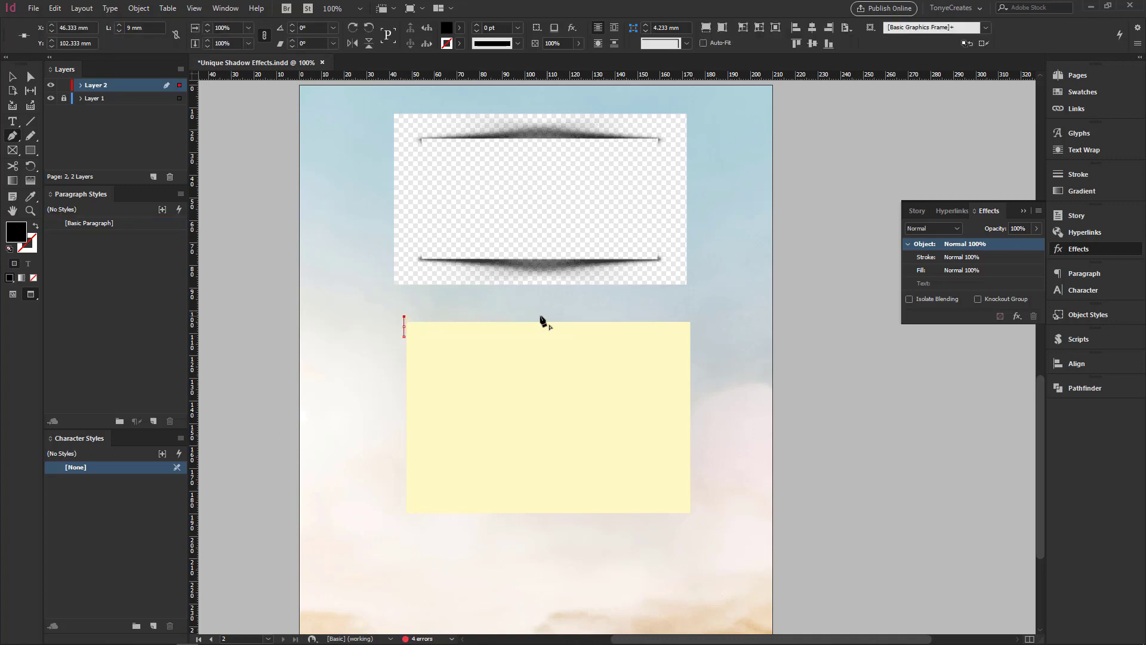
left_click_drag(541, 322, 602, 319)
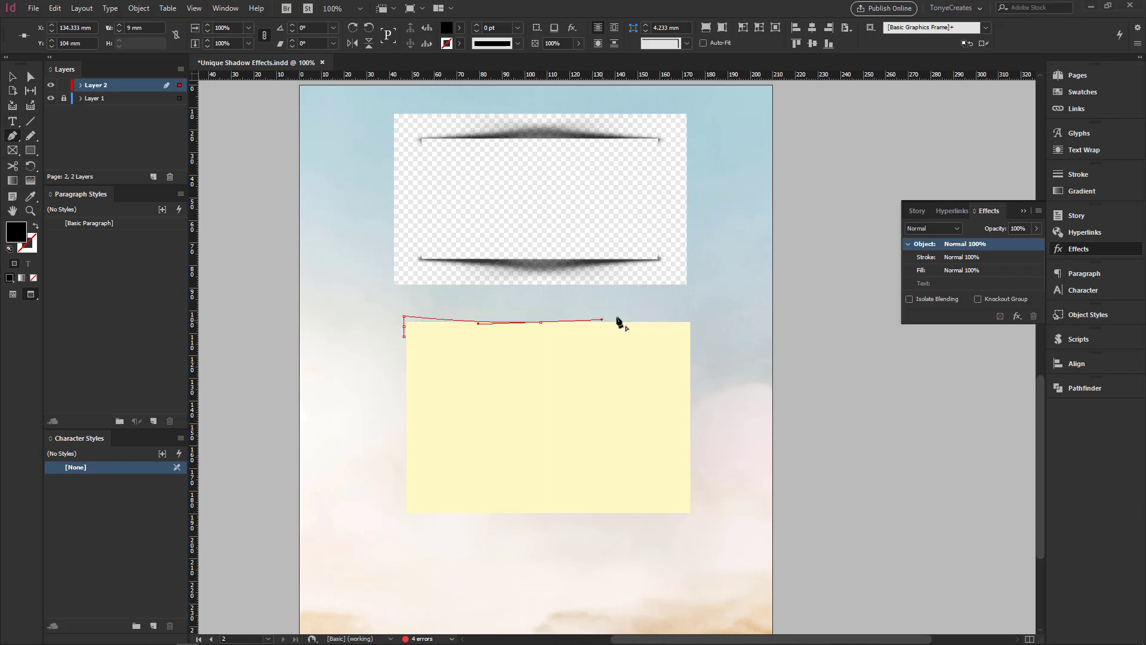
left_click(688, 317)
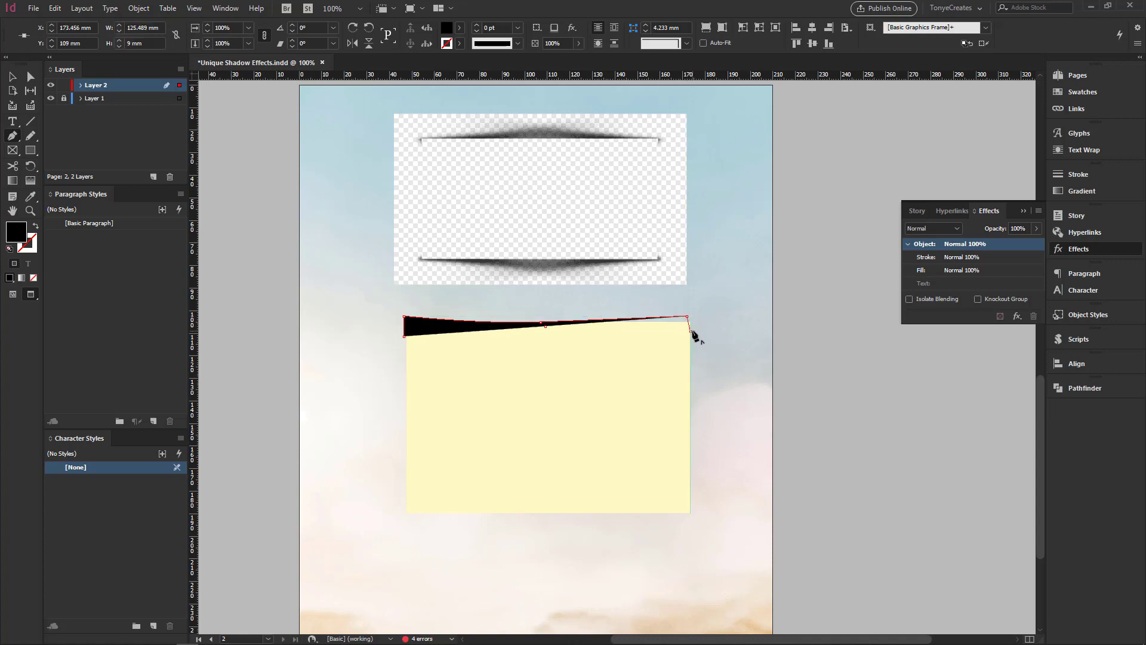
left_click(690, 331)
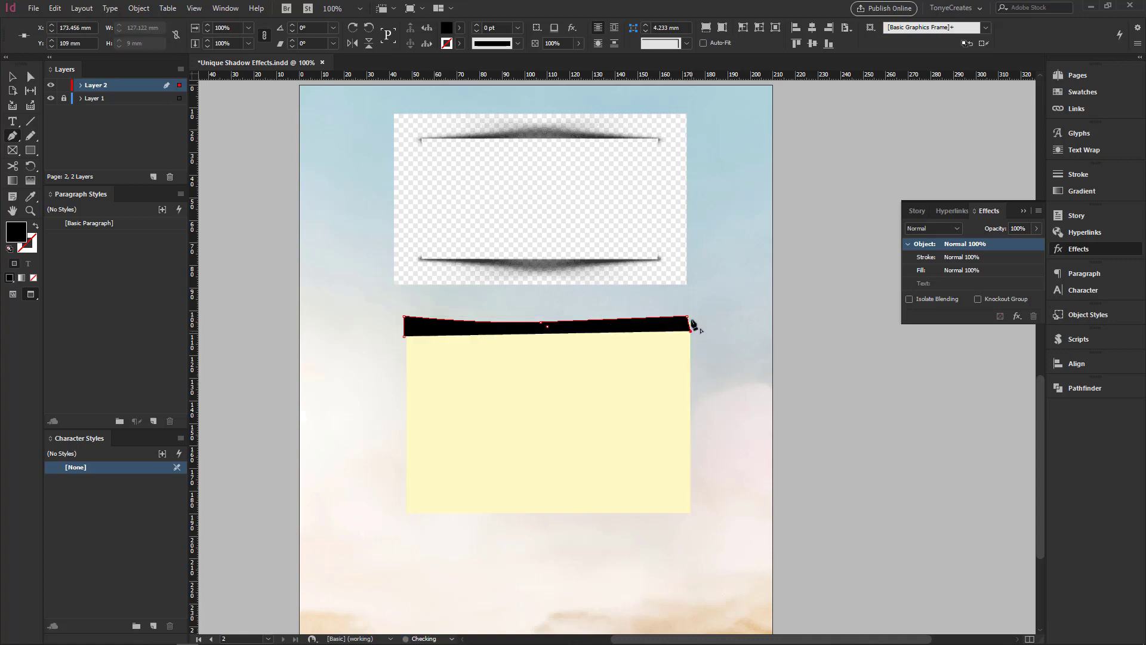
left_click(405, 336)
key("a")
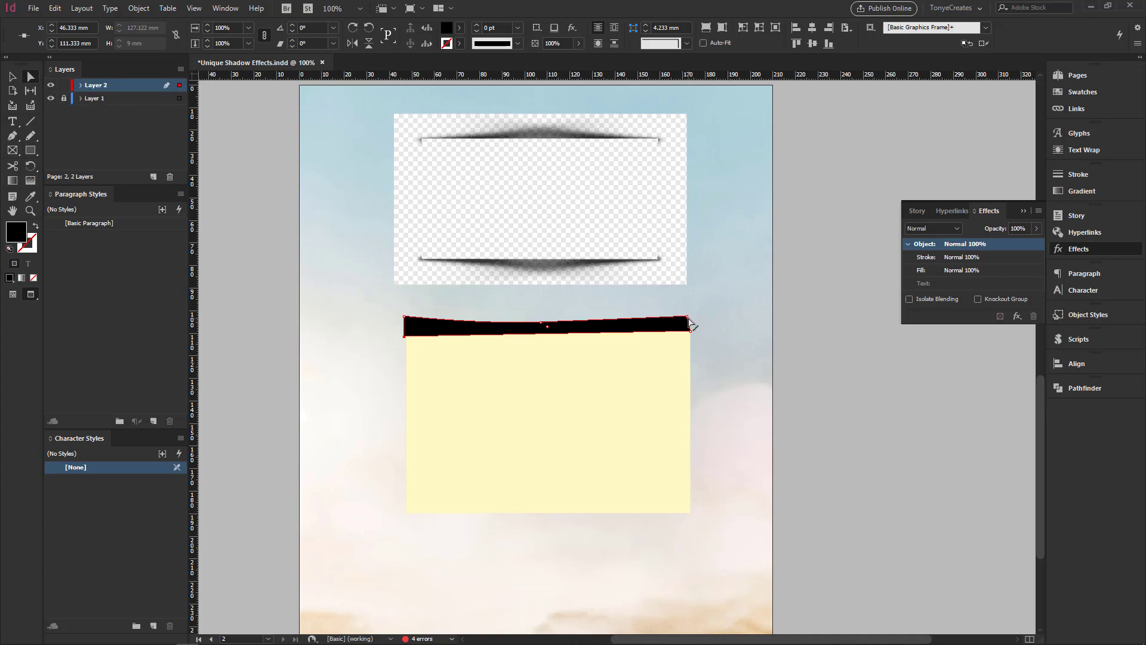
- Move the black shape onto the rectangle, curve its top centre down, and align its left edge
left_click_drag(690, 321, 694, 320)
left_click_drag(364, 235, 793, 428)
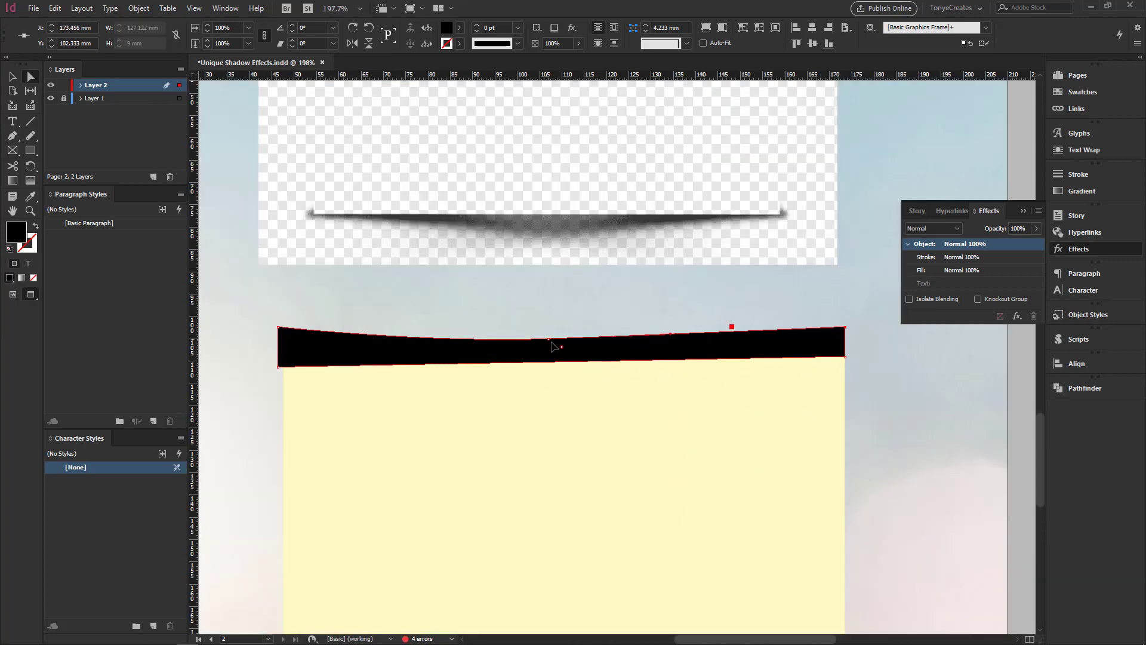
left_click_drag(550, 344, 554, 340)
left_click_drag(550, 343, 567, 351)
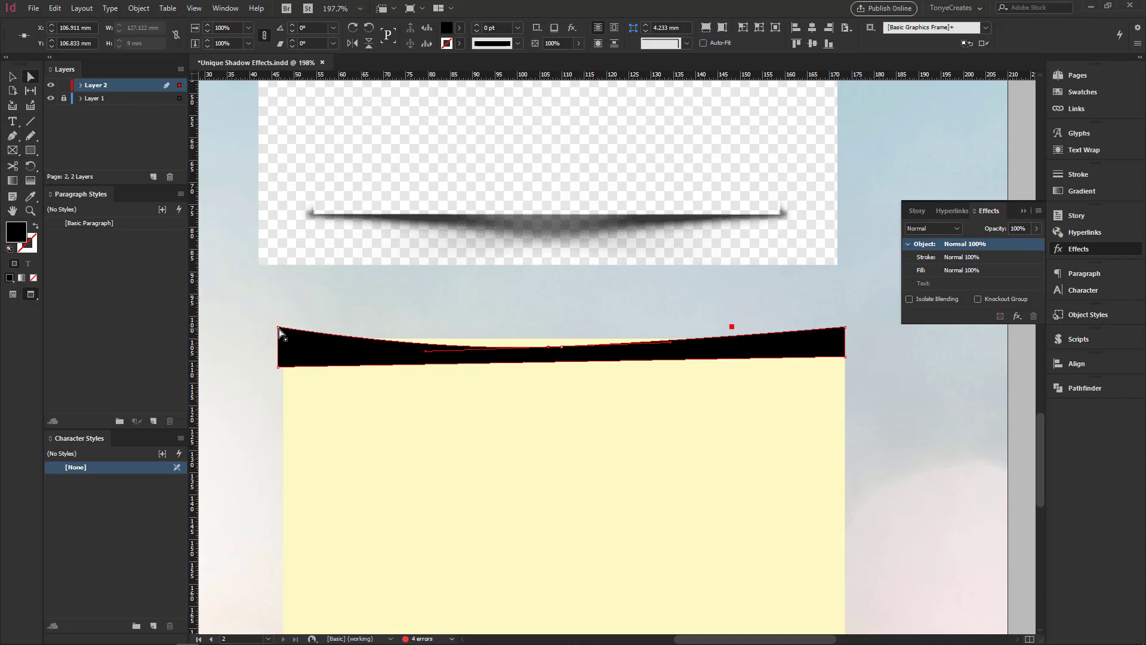
left_click(12, 76)
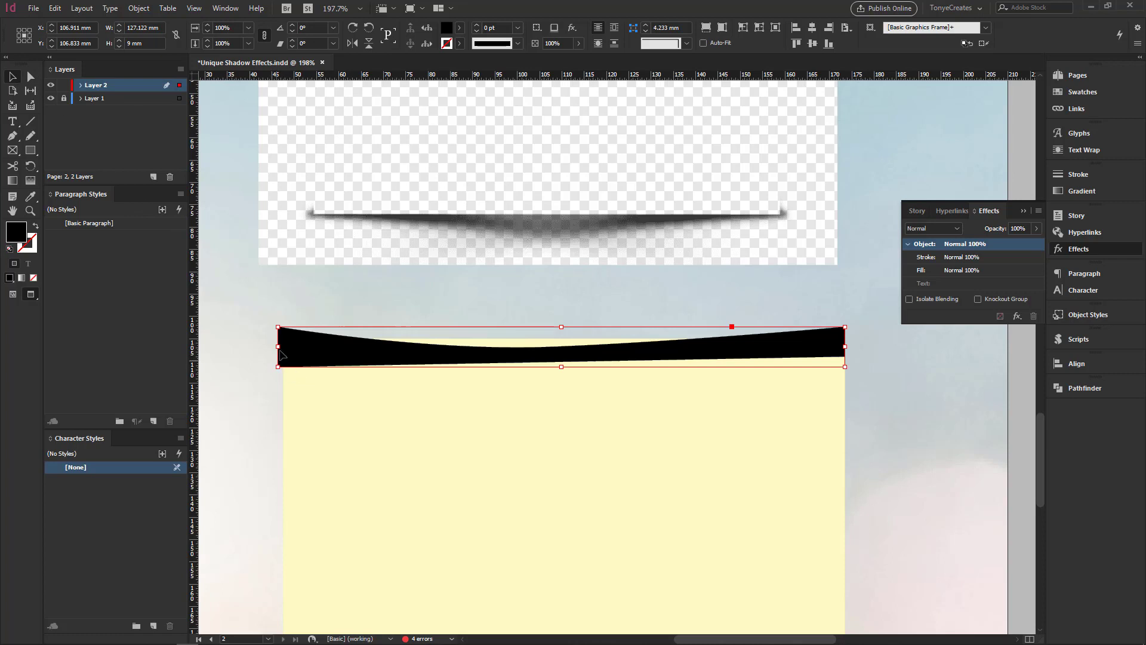
left_click_drag(277, 347, 283, 348)
- Refine the top curve by adjusting the middle and right anchor points
key("a")
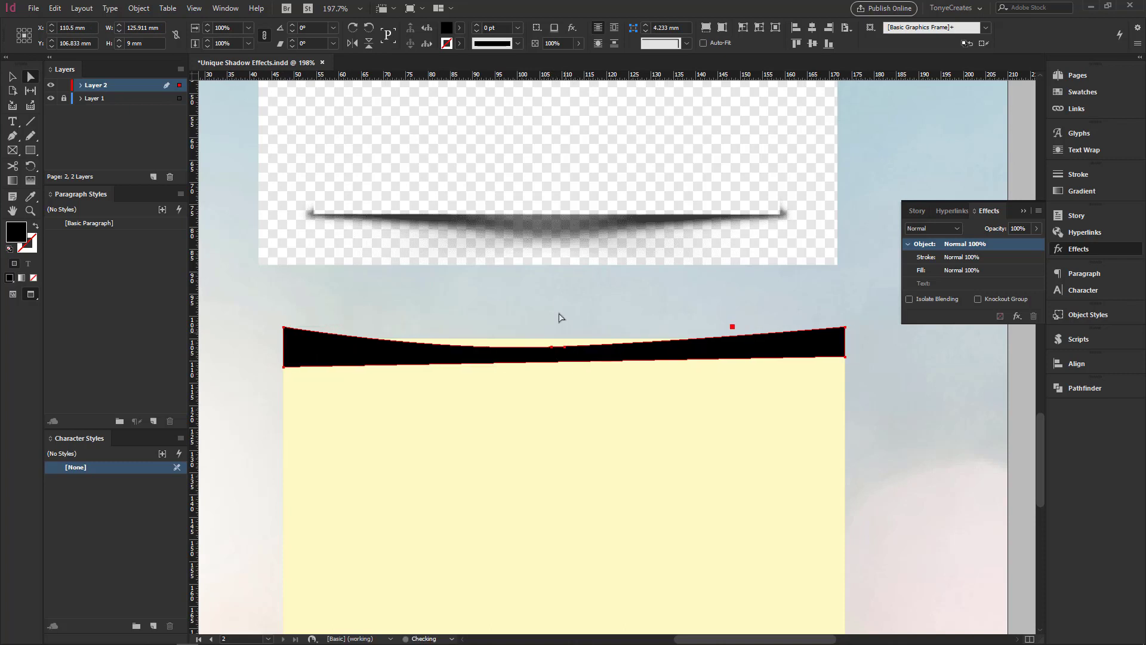
left_click(392, 307)
left_click(363, 358)
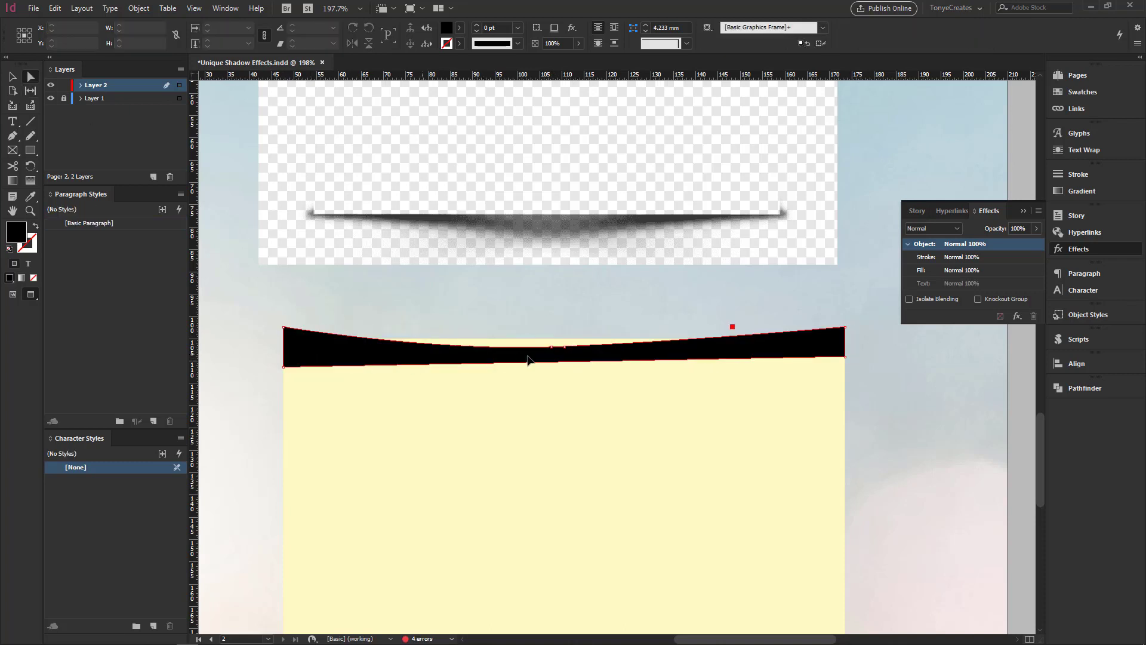
left_click_drag(551, 348, 551, 341)
left_click_drag(675, 341, 733, 345)
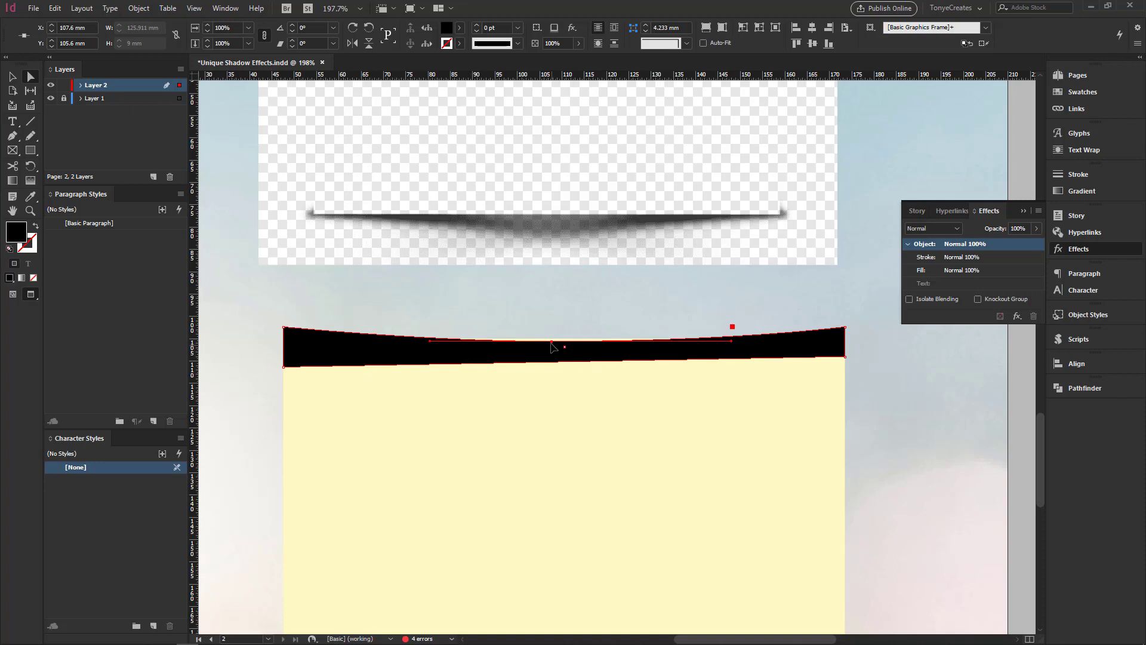
left_click_drag(552, 346, 560, 345)
- Fill the curved shape with [Paper] white and nudge it up slightly
left_click(10, 81)
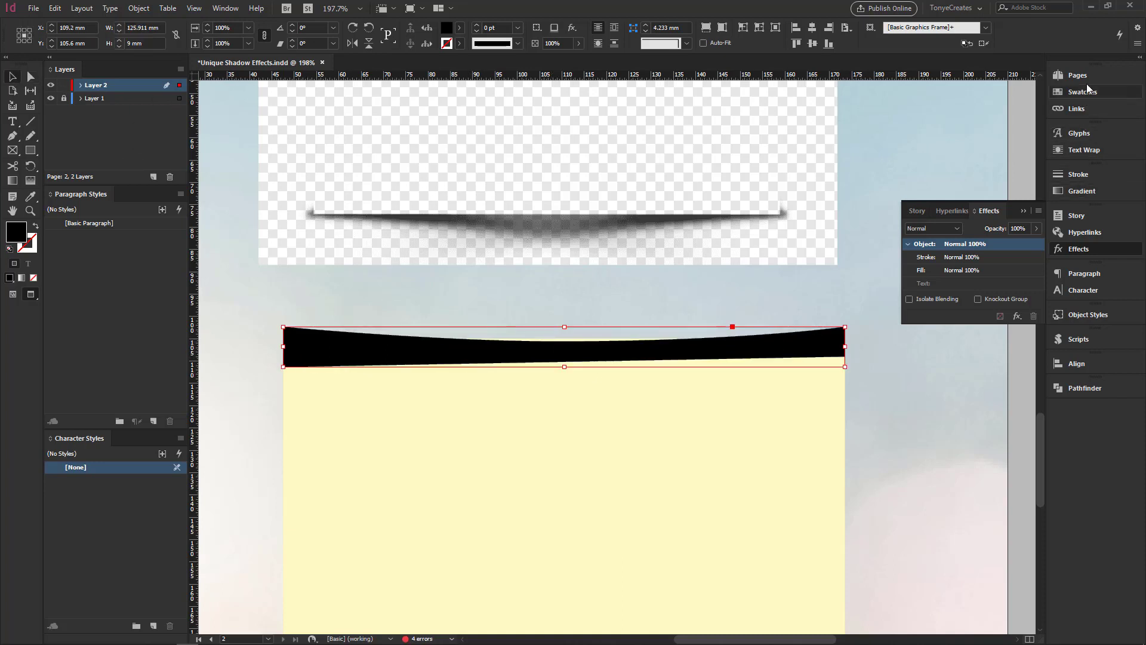
left_click(1083, 92)
left_click(840, 135)
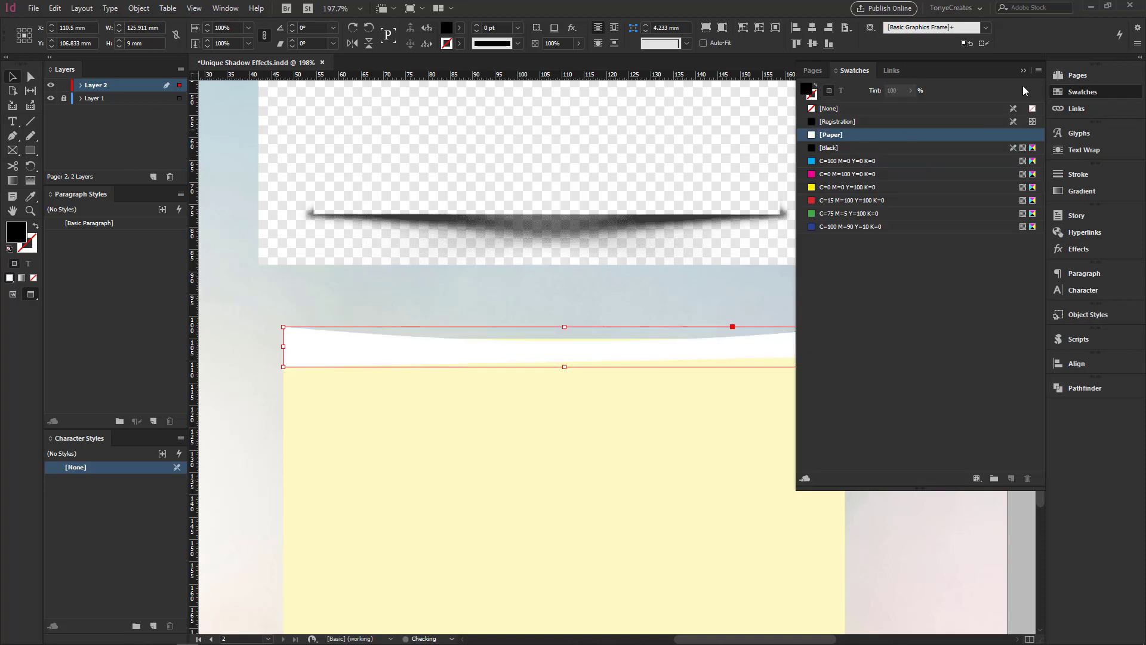
left_click(1023, 70)
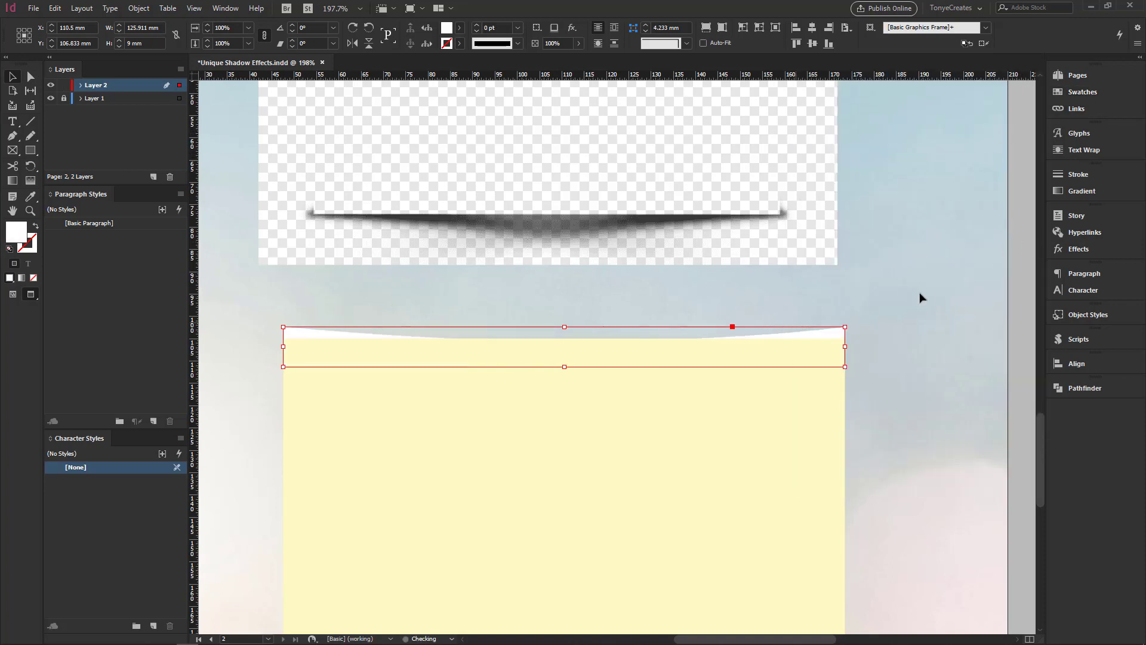
key("Up")
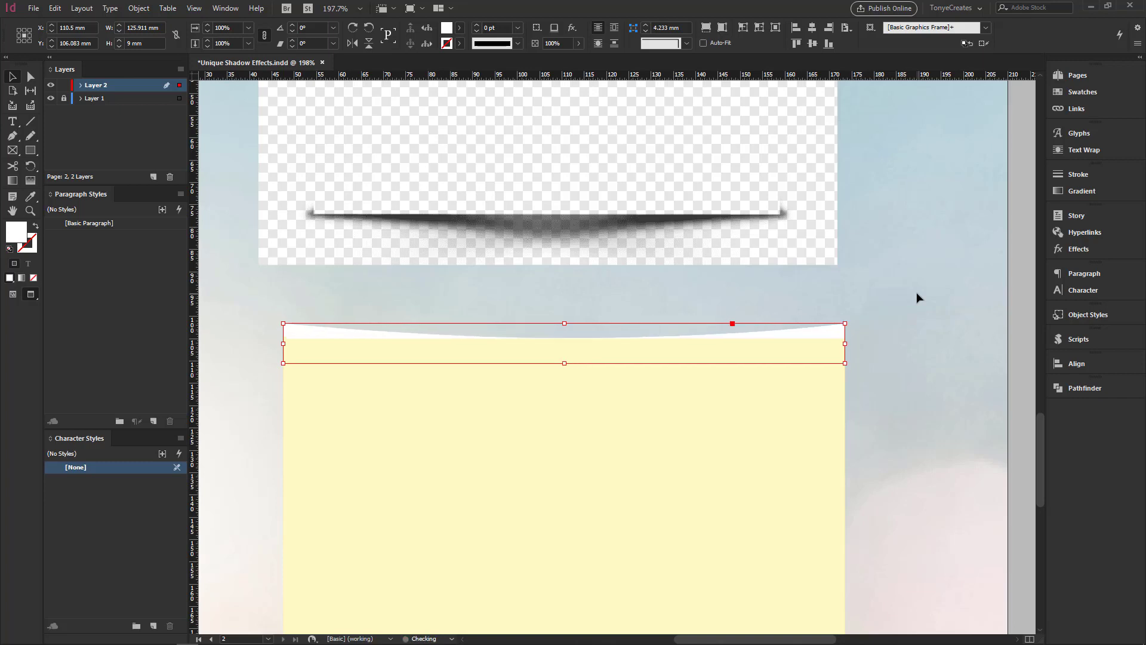
- Add a drop shadow to the white shape with 0 mm distance
left_click(1078, 249)
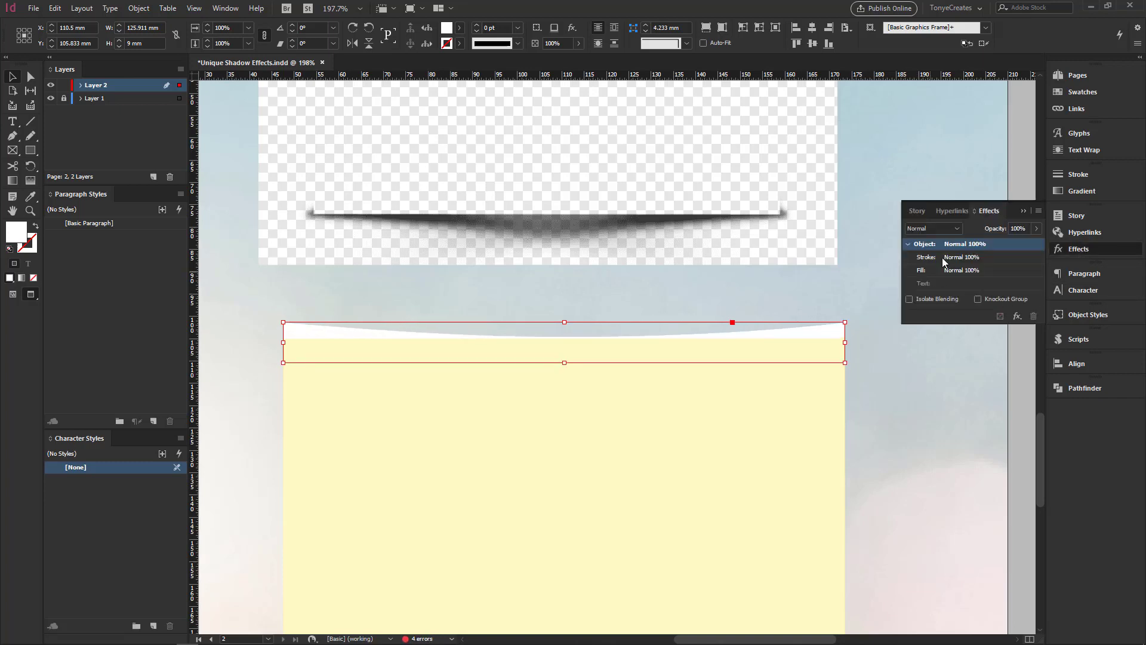
left_click(1017, 316)
left_click(1062, 337)
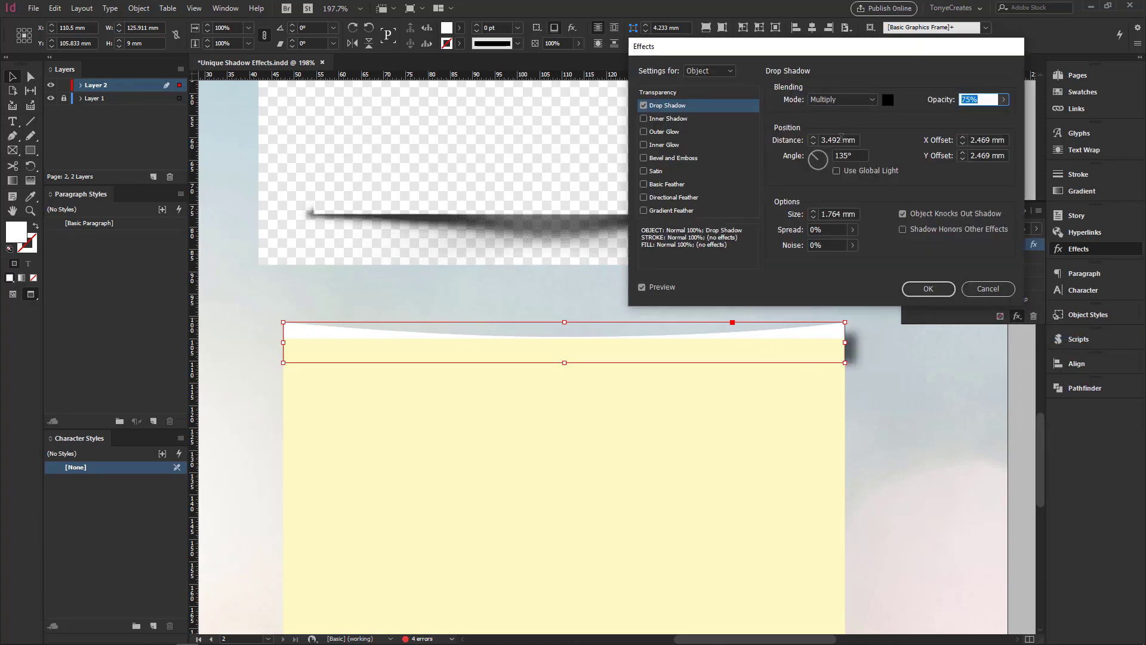
left_click(814, 145)
left_click(813, 144)
left_click(813, 144)
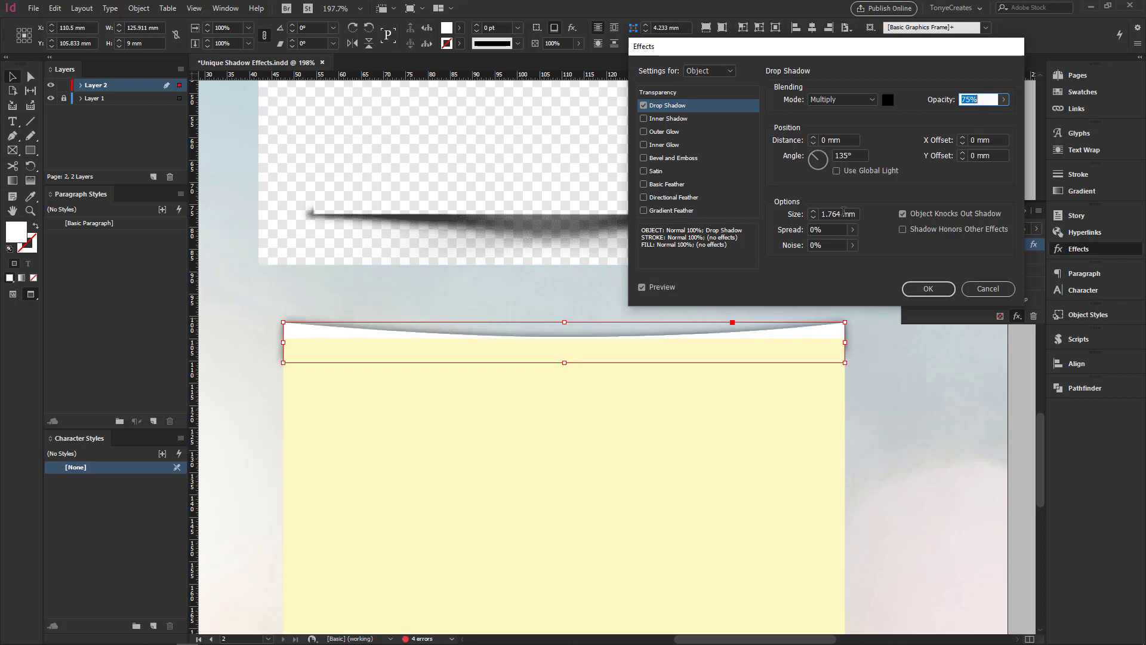
- Set the shadow size to 3 mm, turn off knockout, and enter 3% noise
left_click(814, 212)
left_click(813, 212)
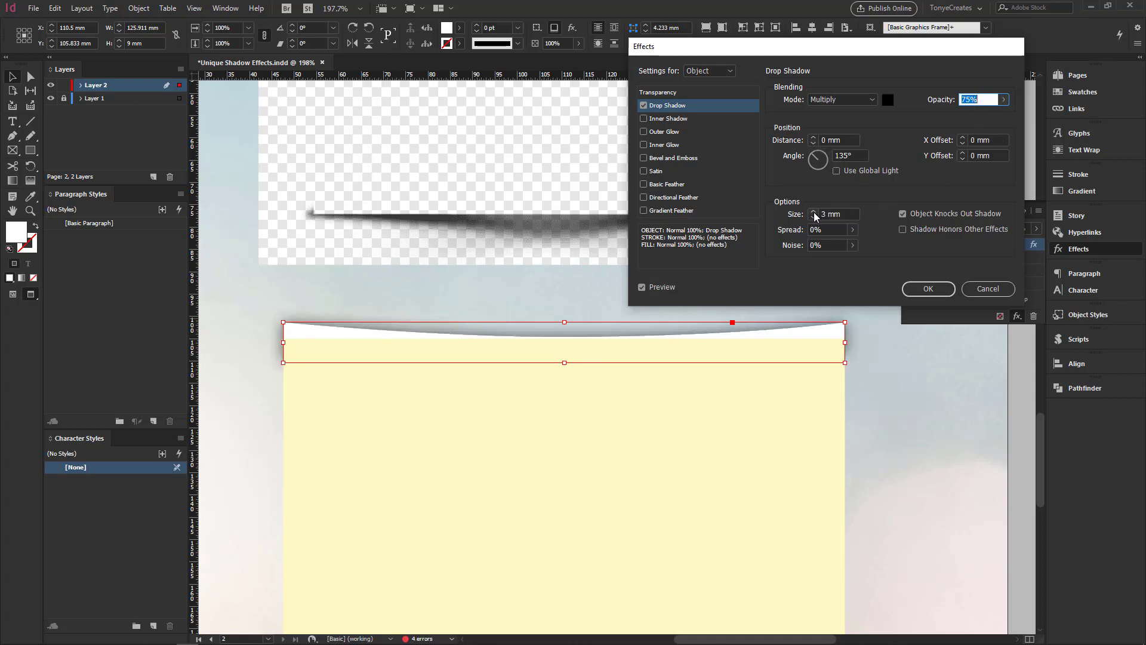
left_click(903, 215)
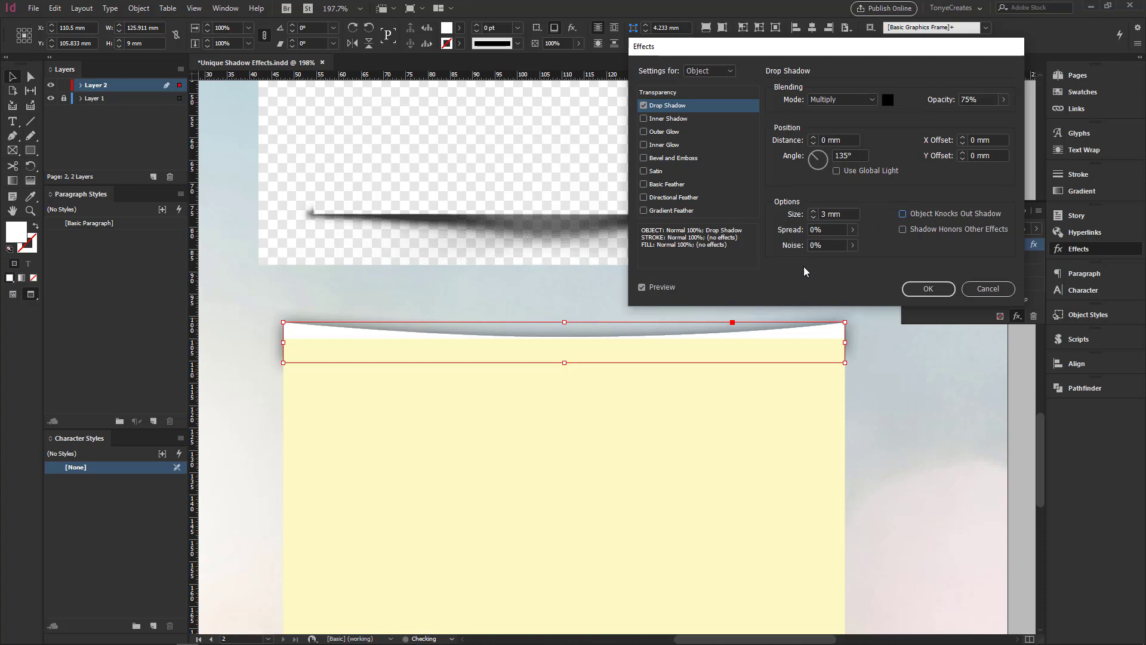
left_click(802, 245)
type("3")
key("Tab")
- Set the white curved shape's blend mode to Multiply in the Effects panel
left_click(926, 289)
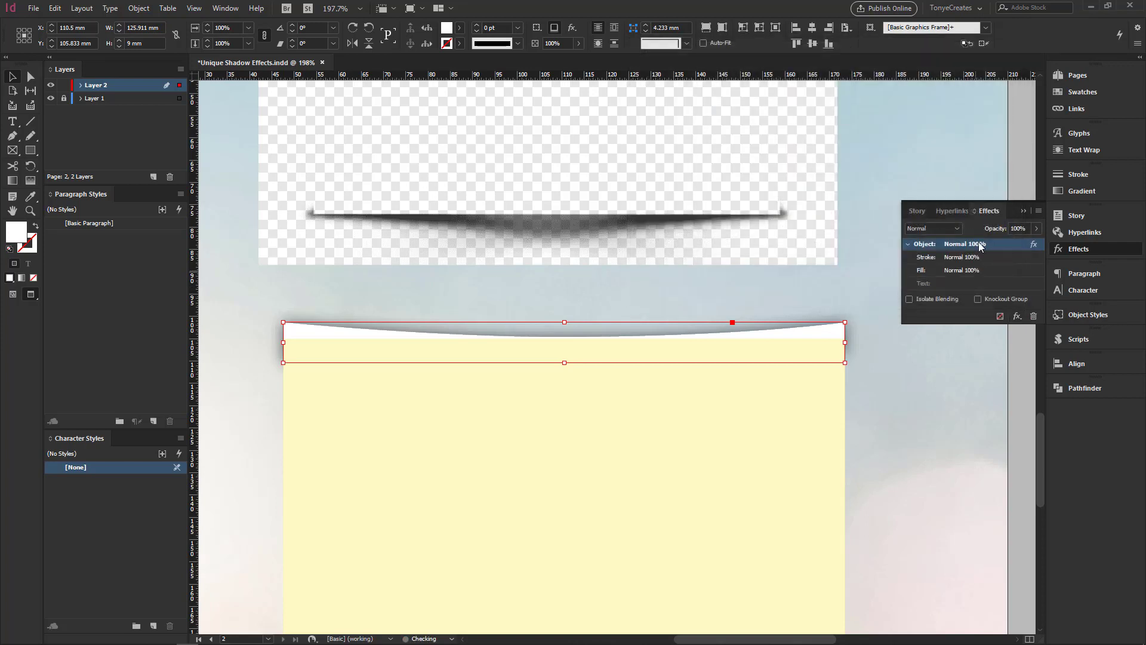
left_click(939, 228)
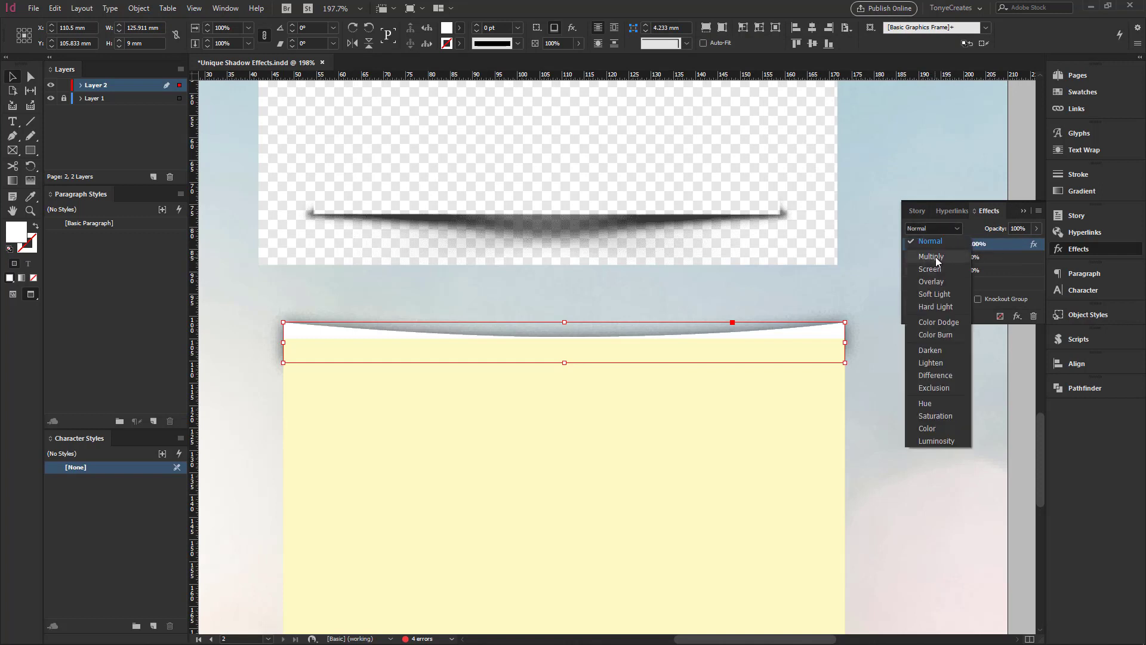
left_click(936, 257)
left_click(890, 365)
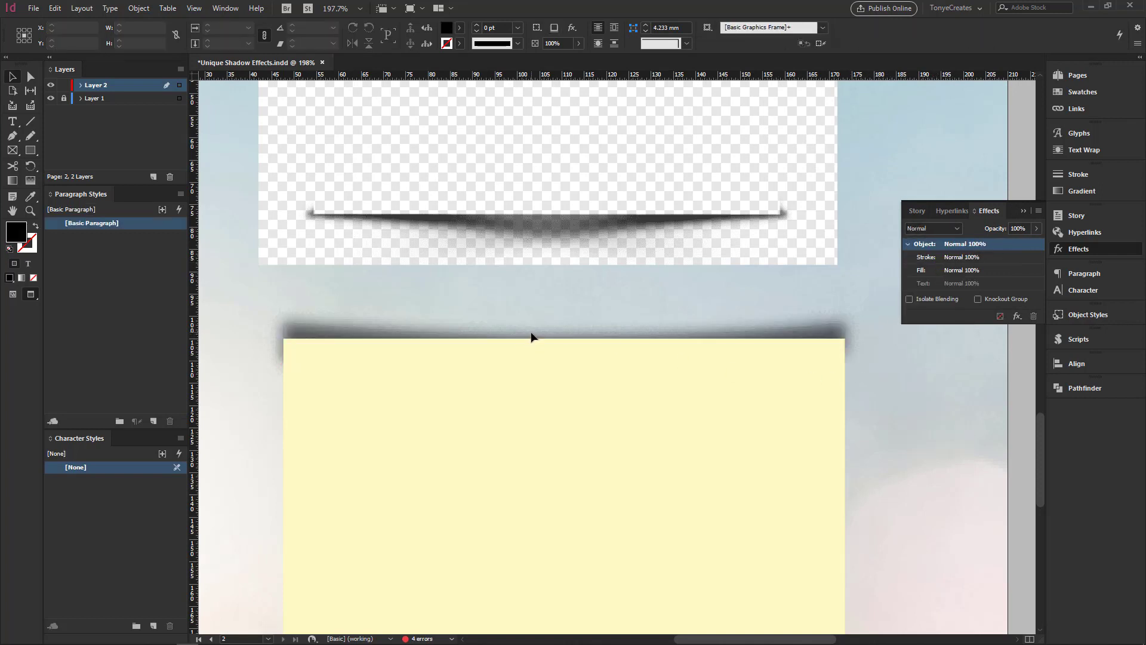
- Adjust the shadow shape's top edge and bottom anchor points so it tucks behind the yellow rectangle
left_click_drag(270, 308, 326, 327)
left_click_drag(566, 323, 563, 370)
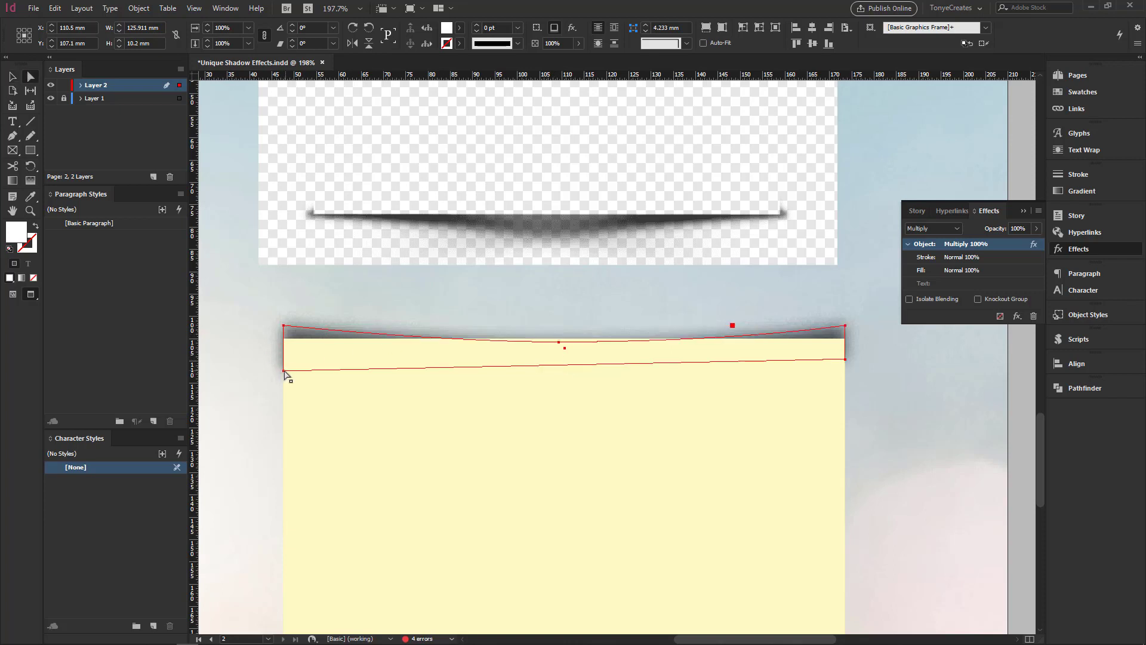
left_click(238, 283)
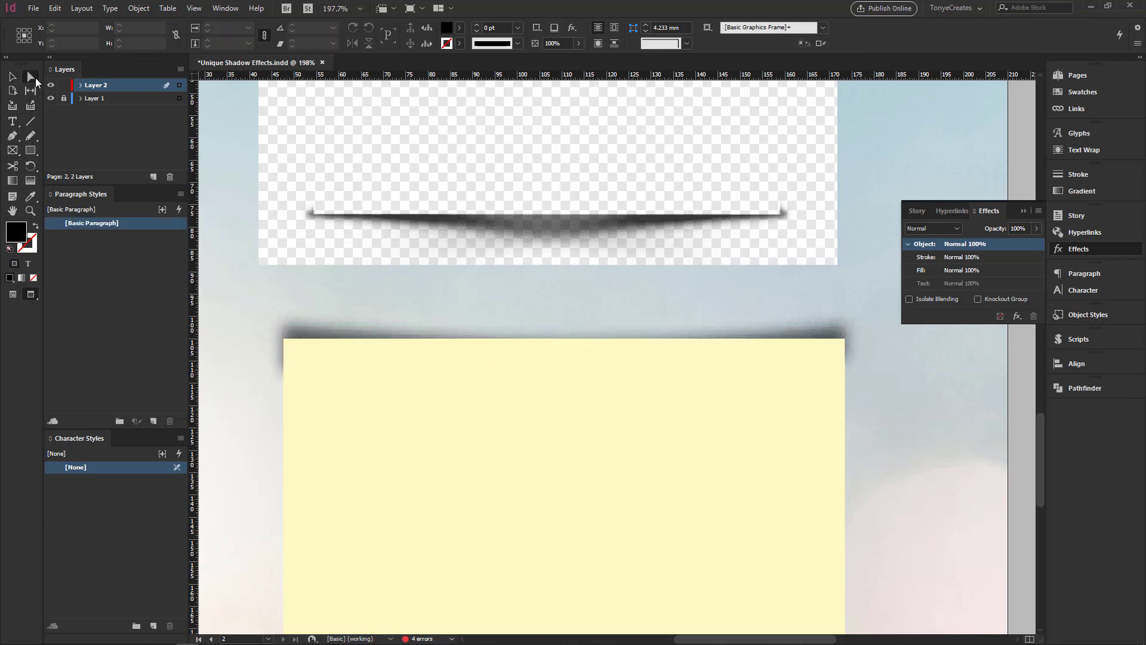
left_click(299, 350)
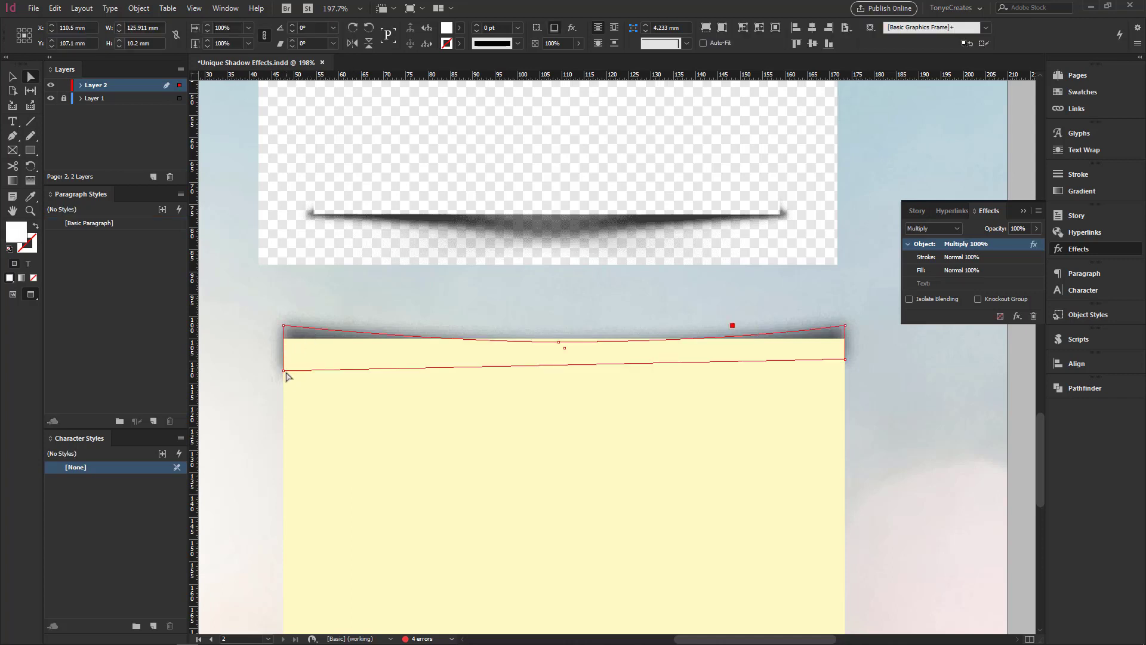
left_click_drag(283, 371, 289, 371)
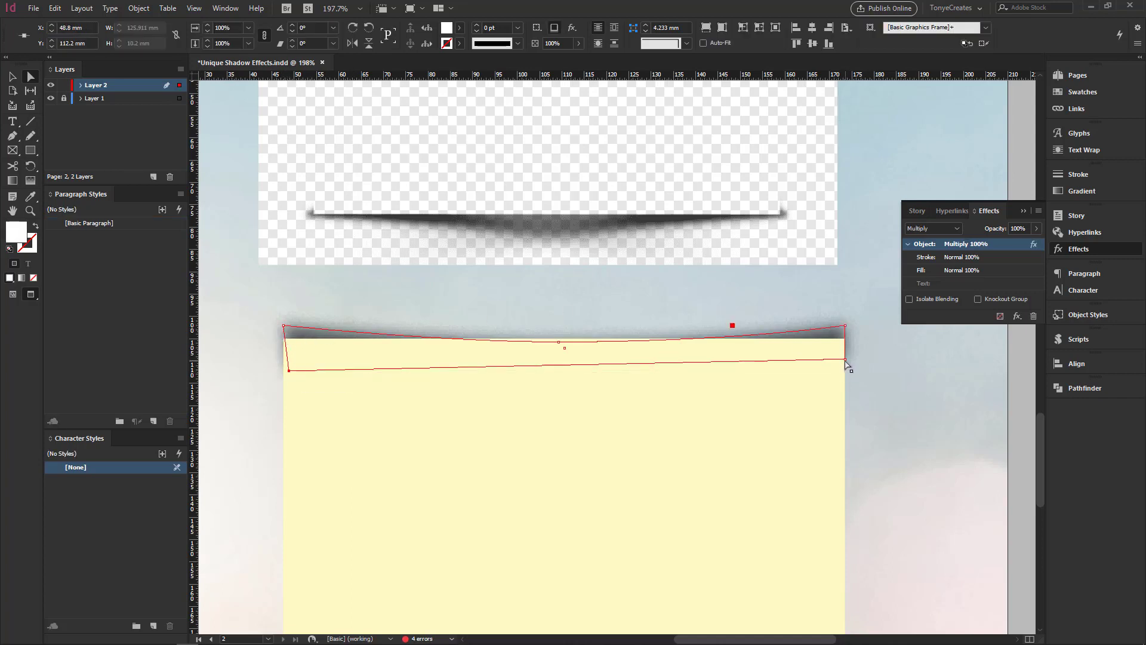
left_click_drag(845, 360, 842, 365)
- Zoom out to 125% to view the whole yellow rectangle with its top shadow
left_click(12, 77)
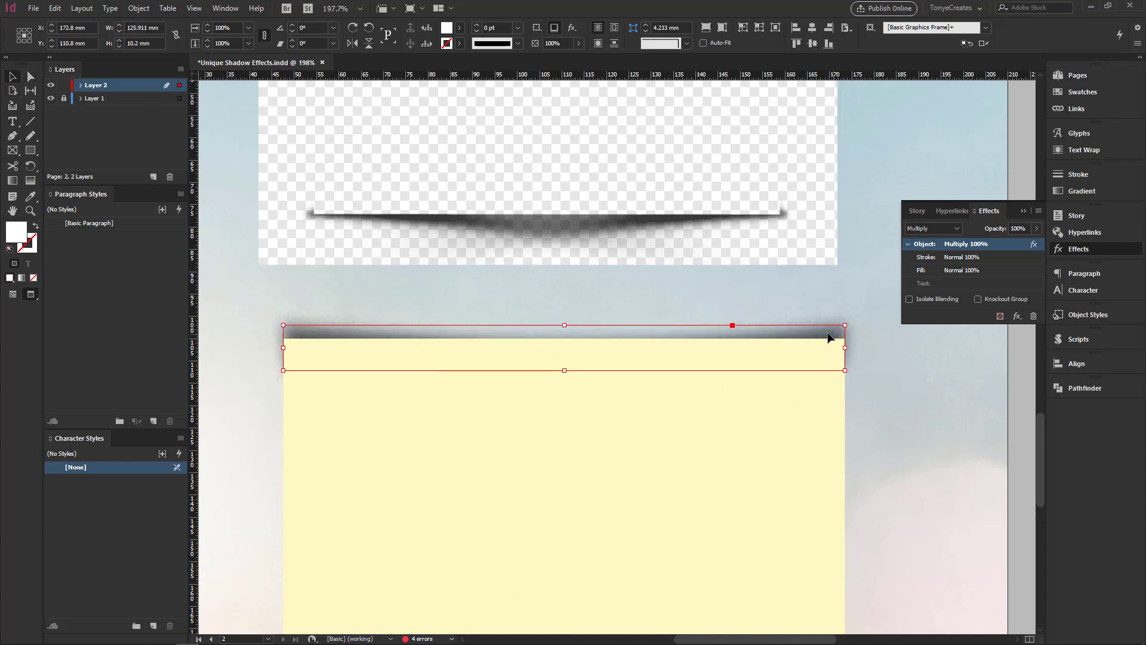
left_click(877, 384)
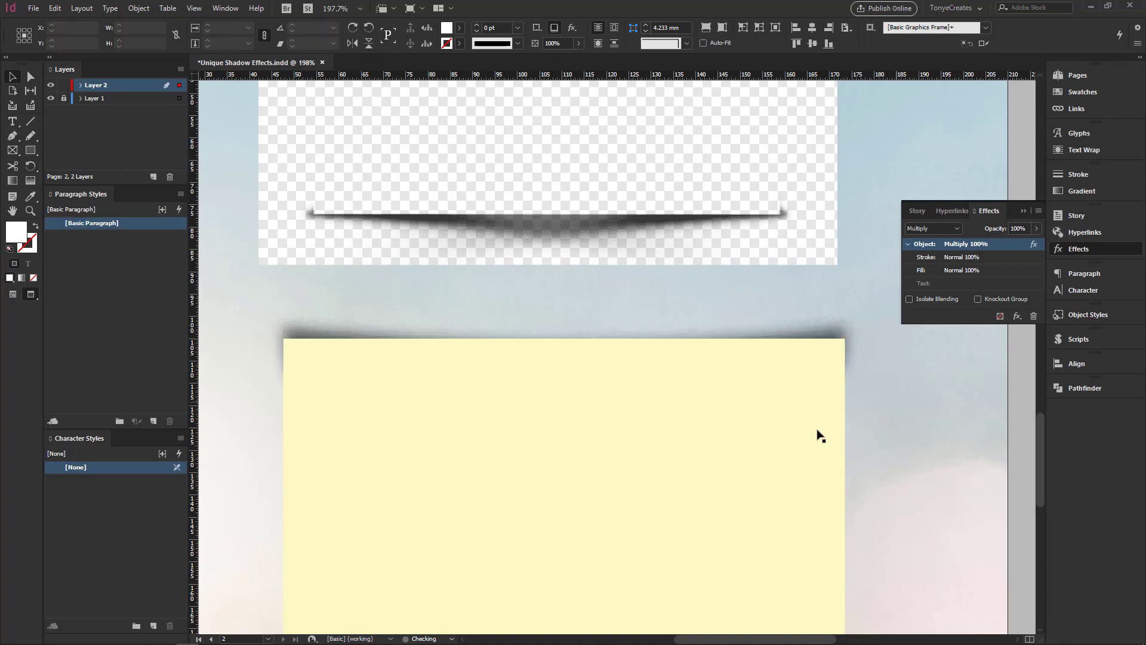
left_click(611, 445, "ctrl+alt")
left_click(657, 461, "ctrl+alt")
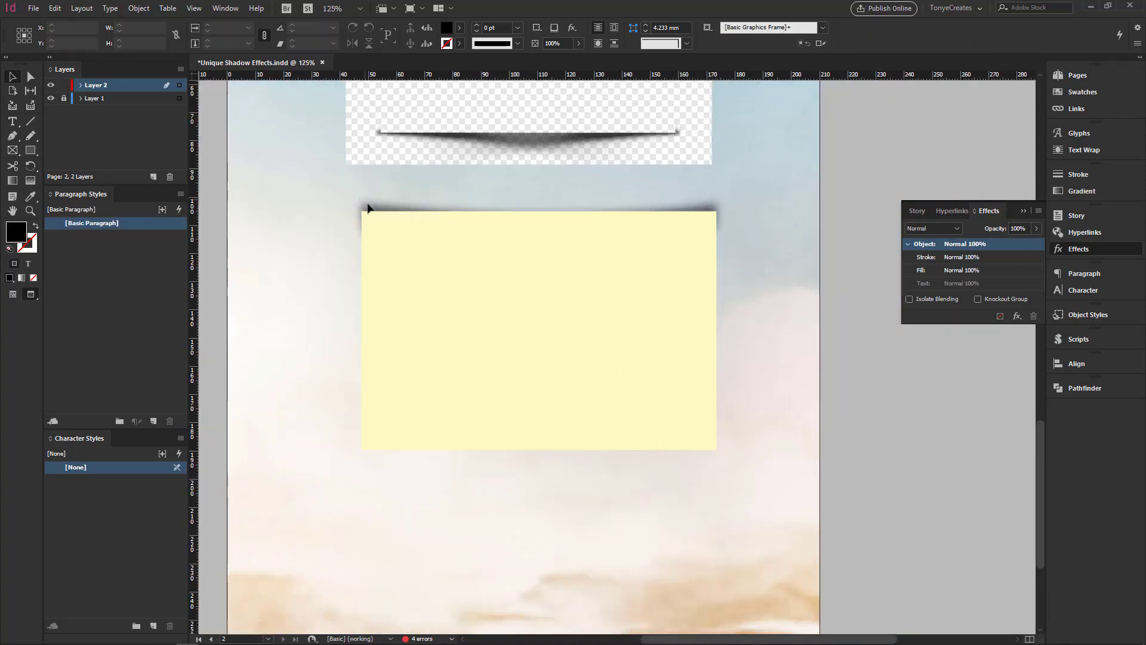
- Copy the top shadow to the note's bottom edge, flip it vertically and send it to back
left_click(518, 216)
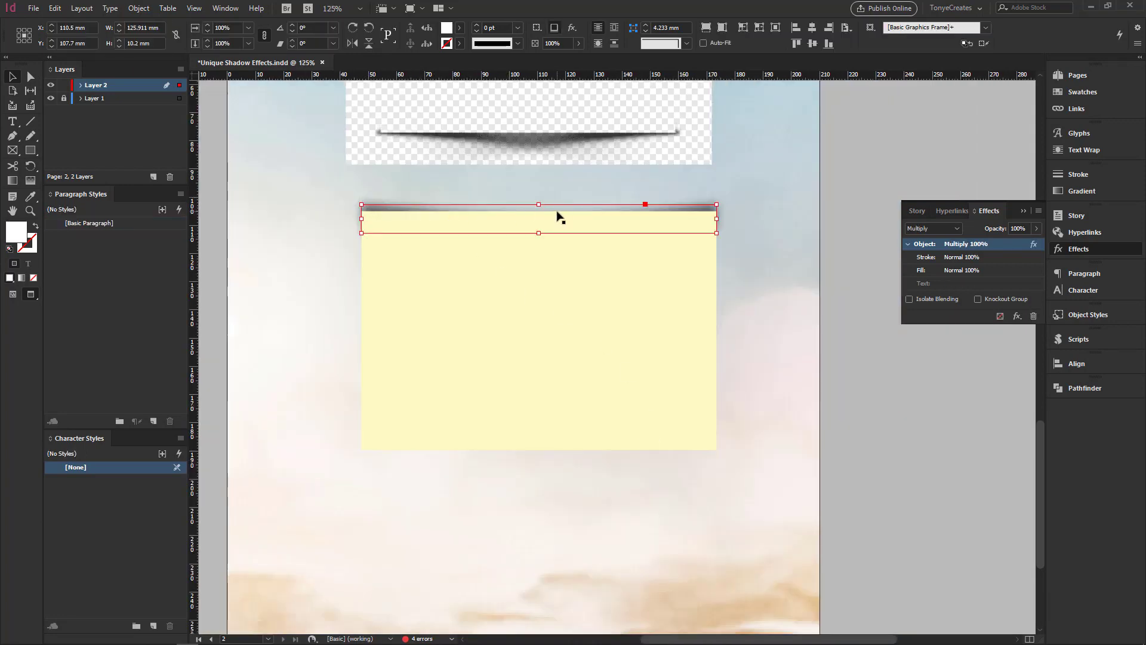
left_click_drag(559, 217, 615, 453)
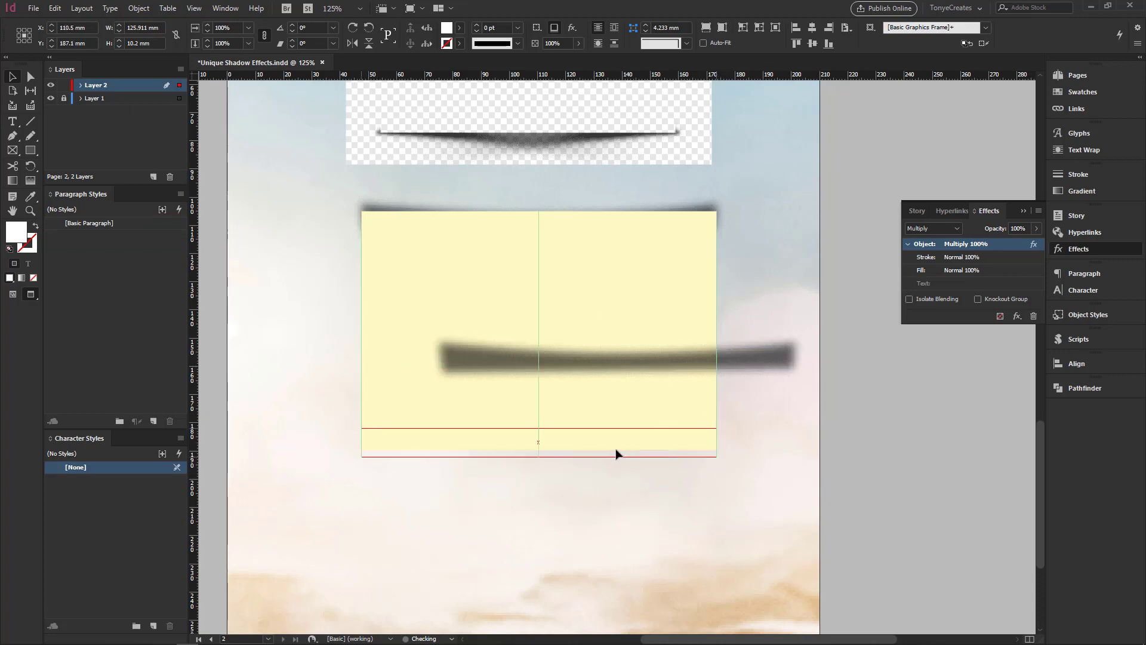
left_click(355, 44)
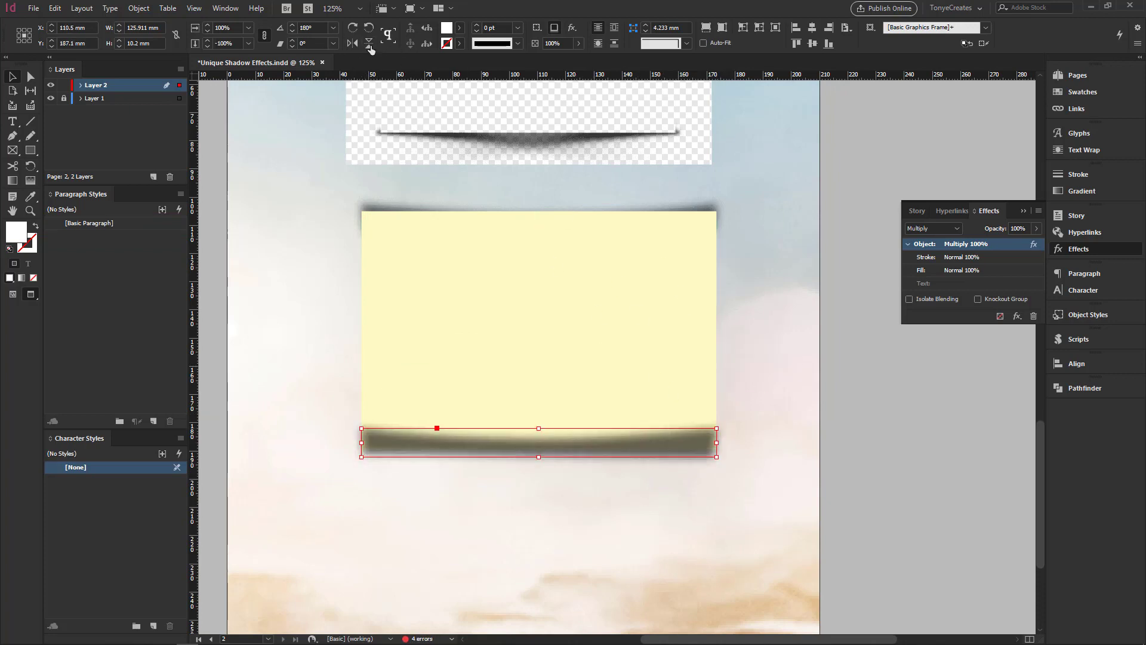
left_click(369, 46)
left_click_drag(654, 445, 660, 452)
key("ctrl+shift+bracketleft")
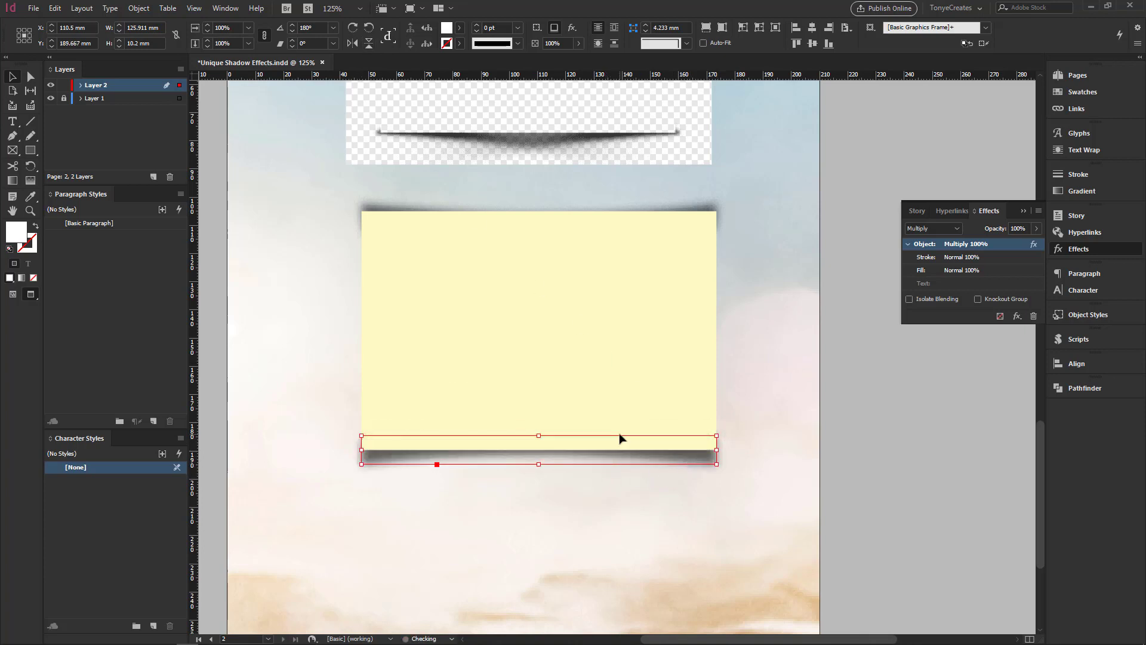
left_click(771, 395)
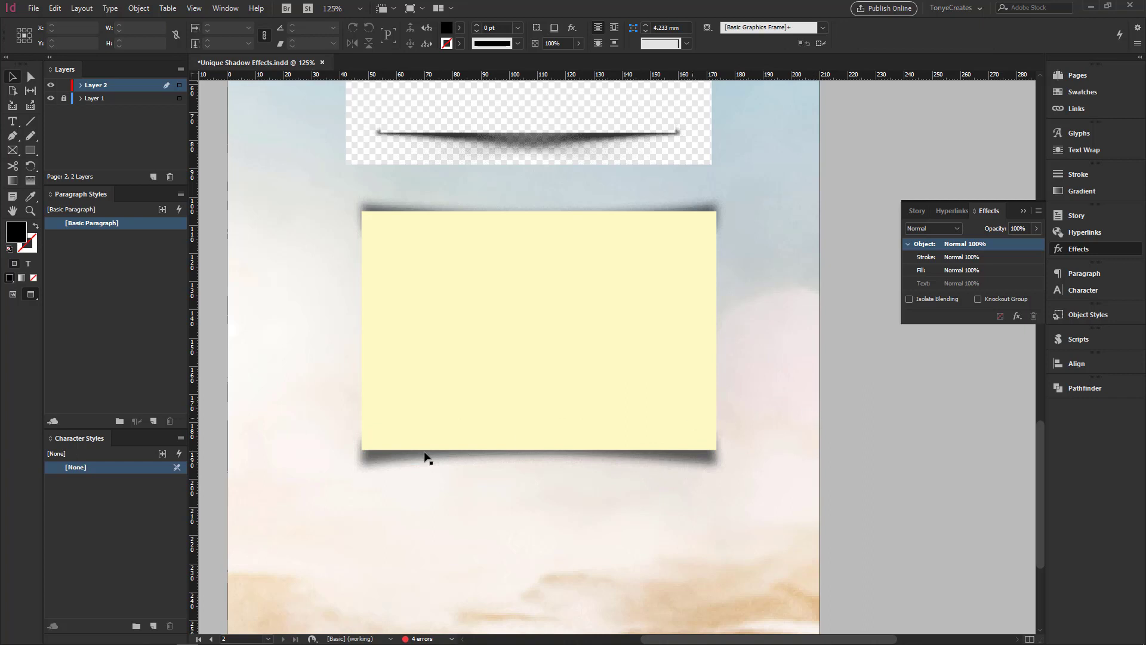
- Trim the bottom shadow's ends slightly inward and nudge it up two steps
left_click(366, 459)
left_click_drag(361, 449, 366, 449)
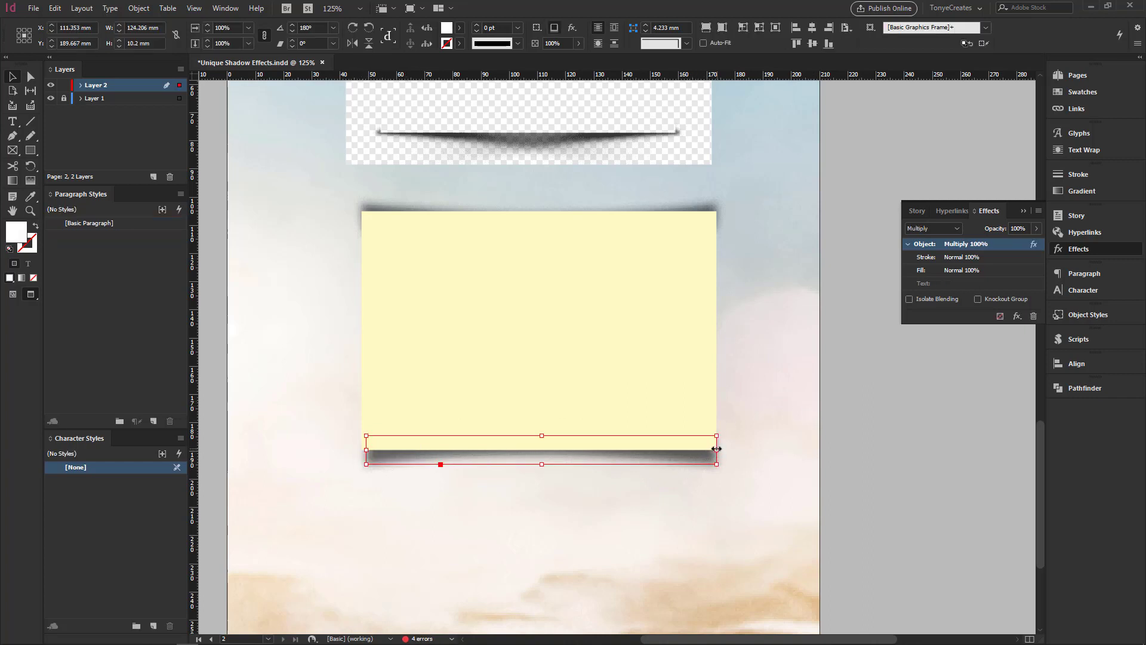
left_click_drag(716, 448, 711, 449)
key("Up")
key("Up")
key("Up")
key("Up")
key("Up")
key("Up")
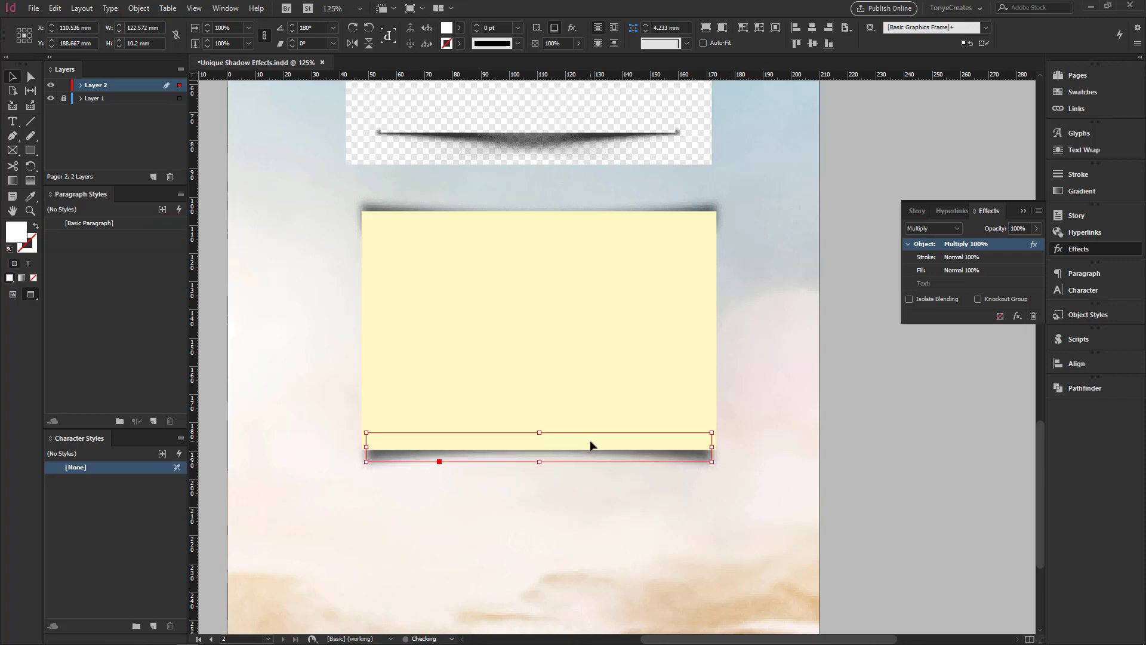
key("Up")
key("Up")
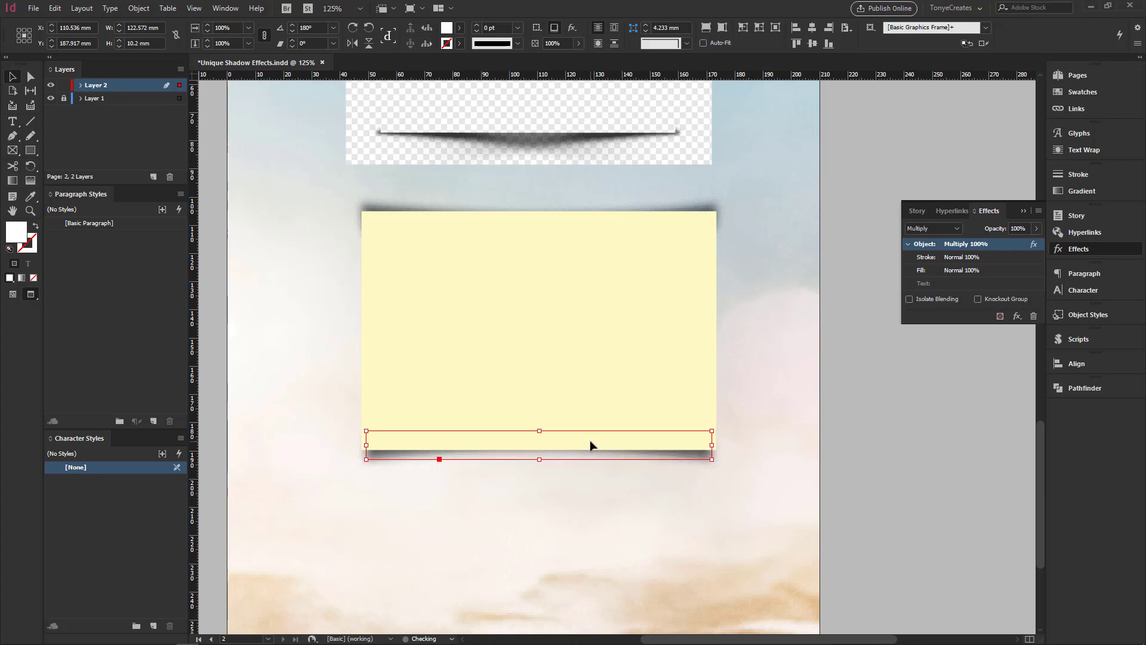
left_click(853, 339)
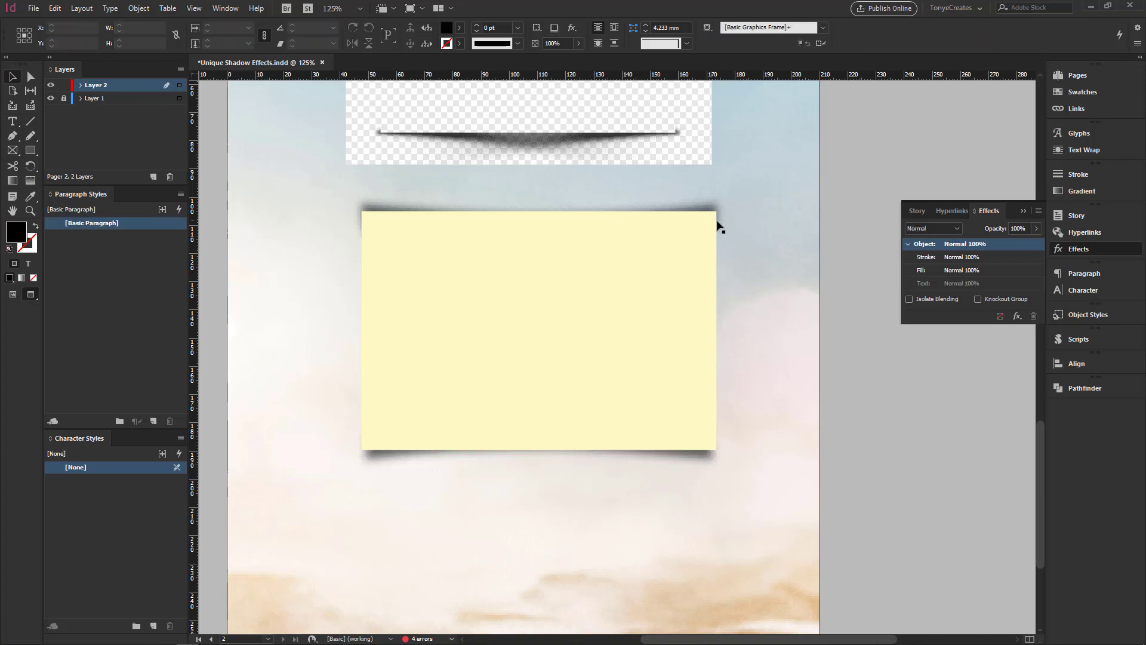
- Trim the top shadow's ends slightly inward and nudge it down one step
left_click(712, 210)
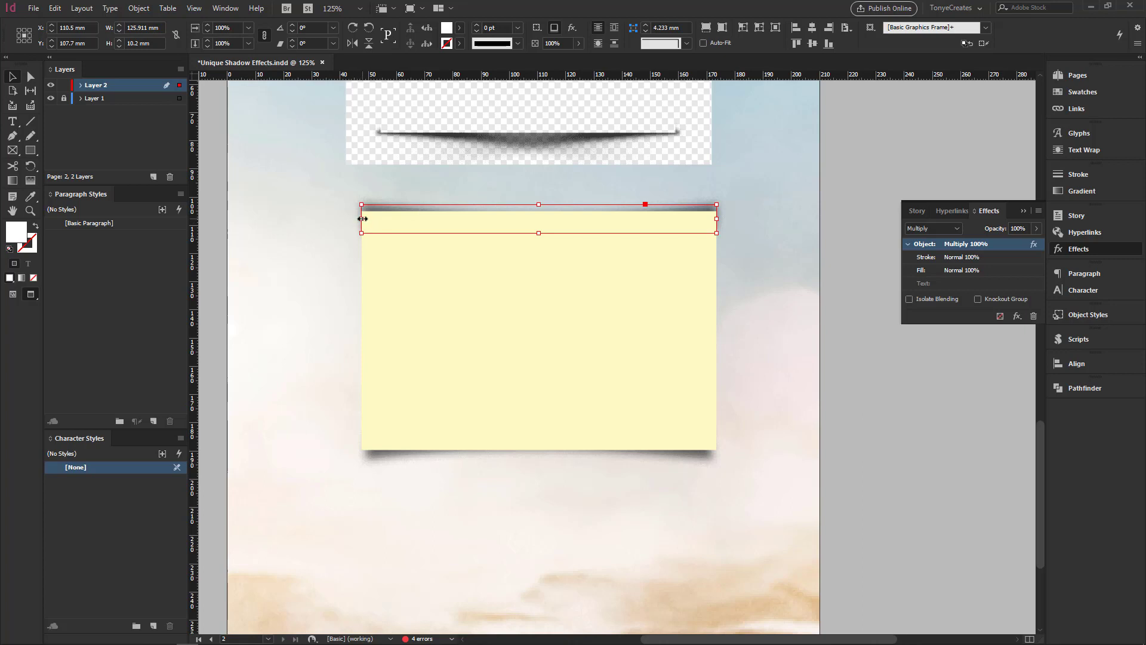
left_click_drag(362, 218, 366, 219)
left_click_drag(716, 221, 711, 220)
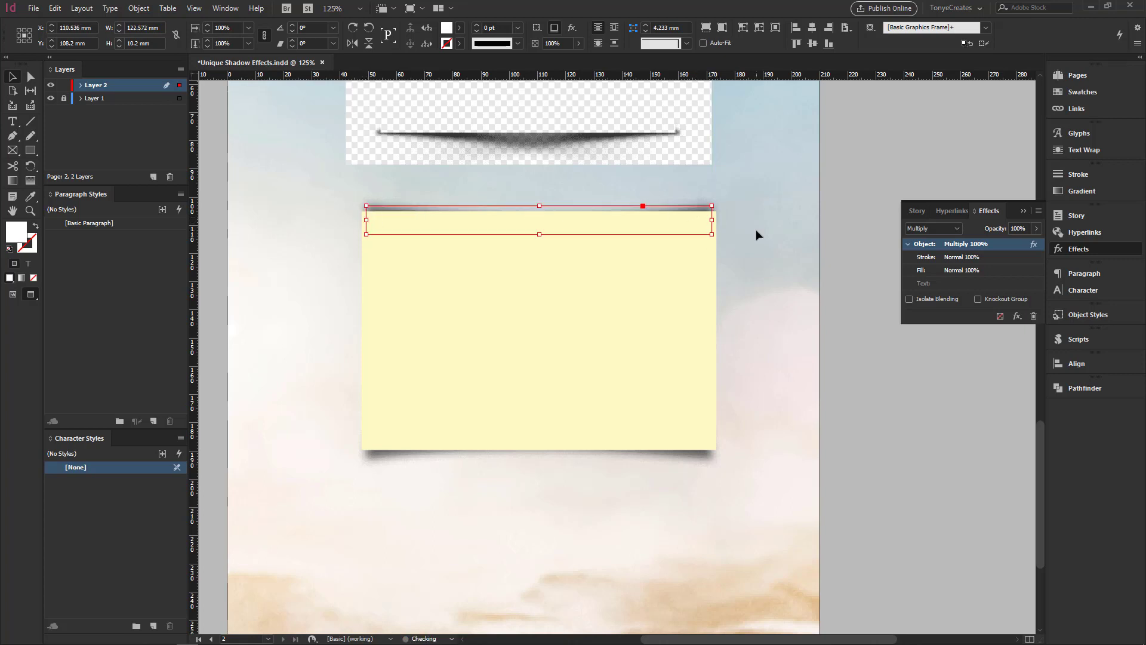
key("Down")
left_click(822, 360)
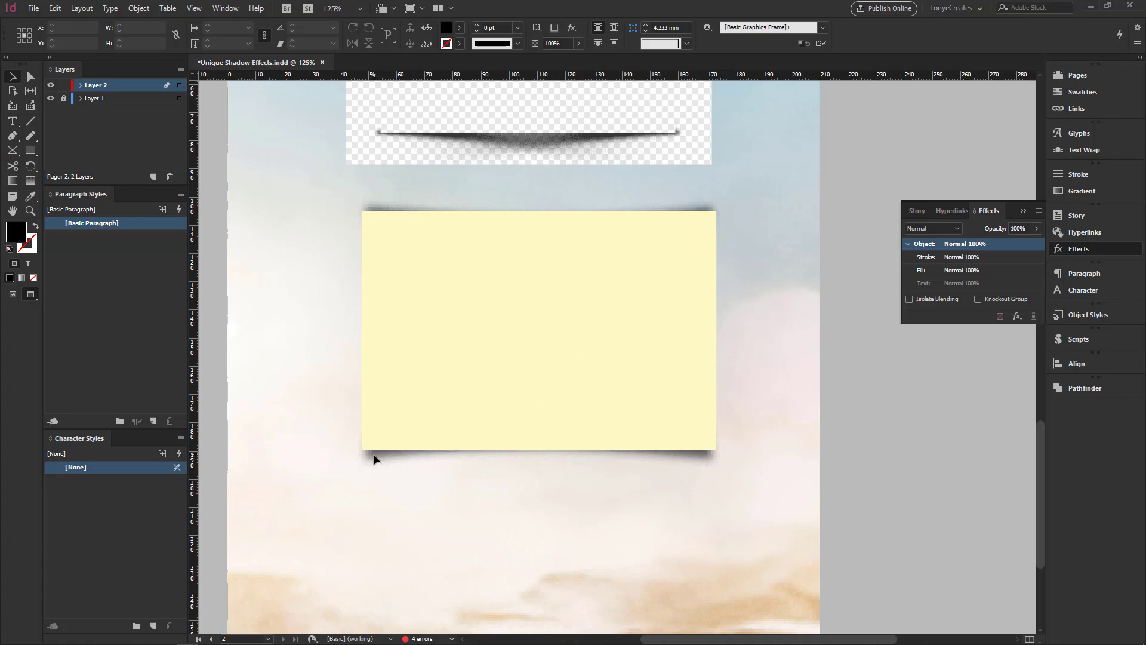
- Park a spare shadow strip at the upper right and draw a 37.956 × 50 mm frame below the note
left_click_drag(375, 459, 621, 282)
left_click_drag(510, 376, 469, 225)
left_click(18, 150)
left_click_drag(333, 371, 440, 512)
- Fill the new frame with C=100 cyan at 20% tint and fit the spare shadow strip under it
key("v")
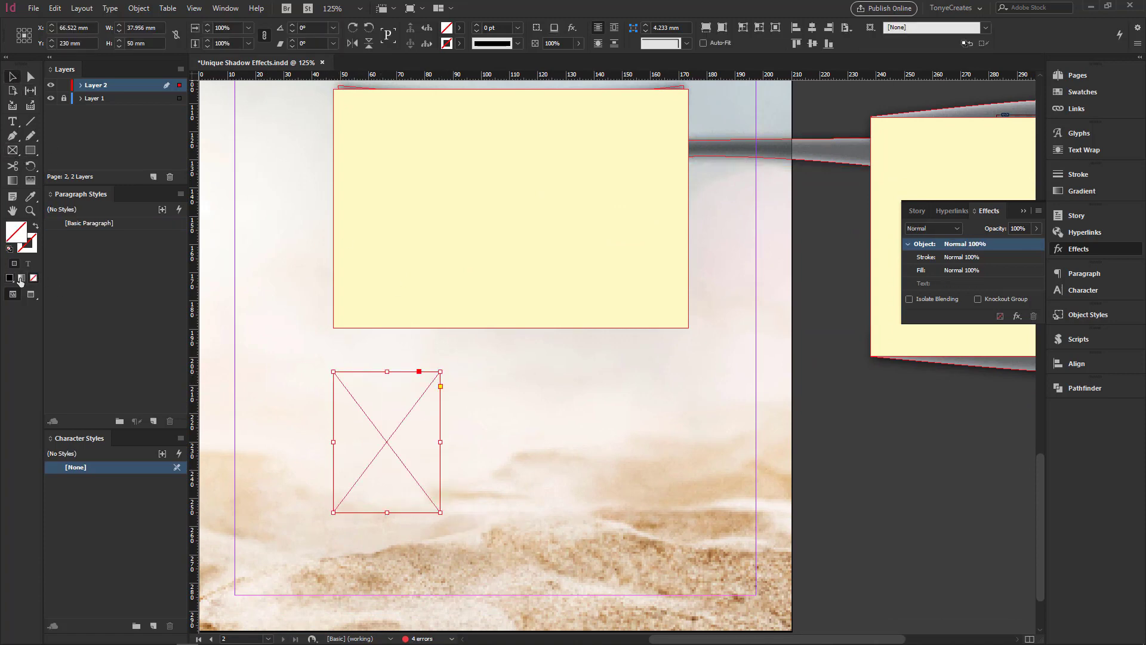
left_click(1082, 92)
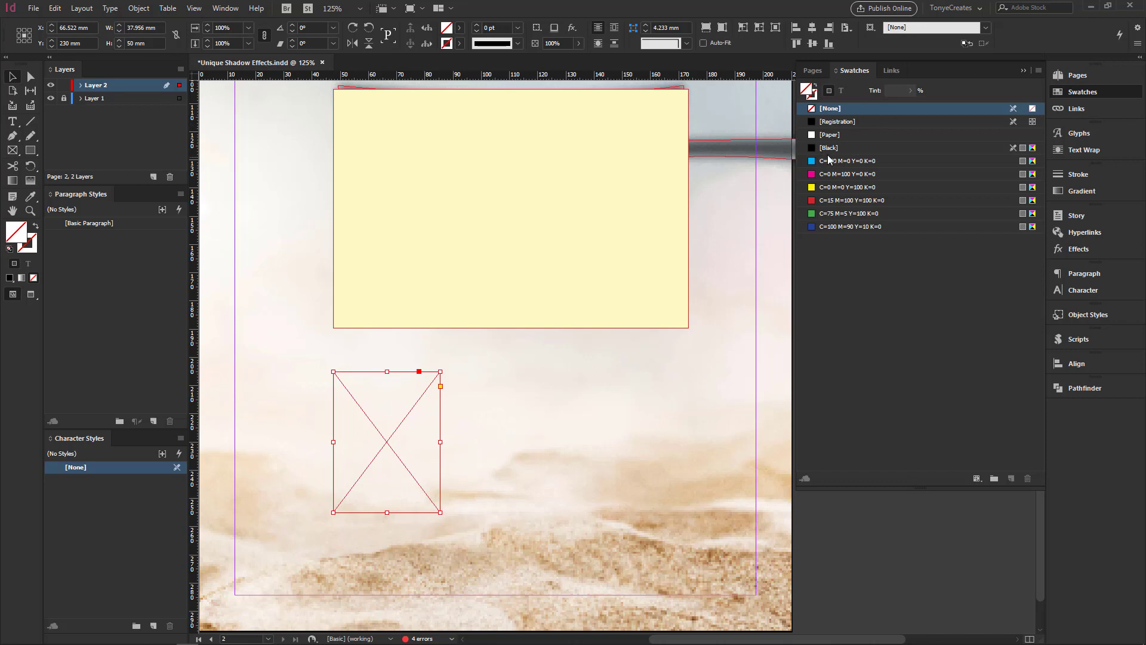
left_click(831, 161)
left_click(895, 91)
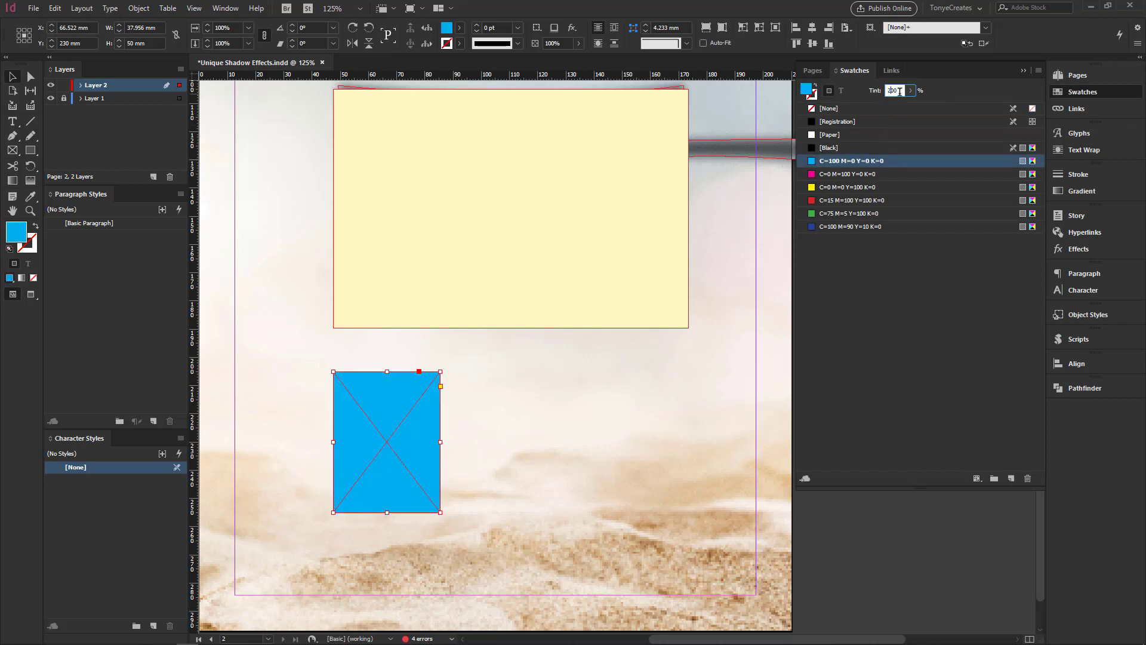
type("20")
key("Return")
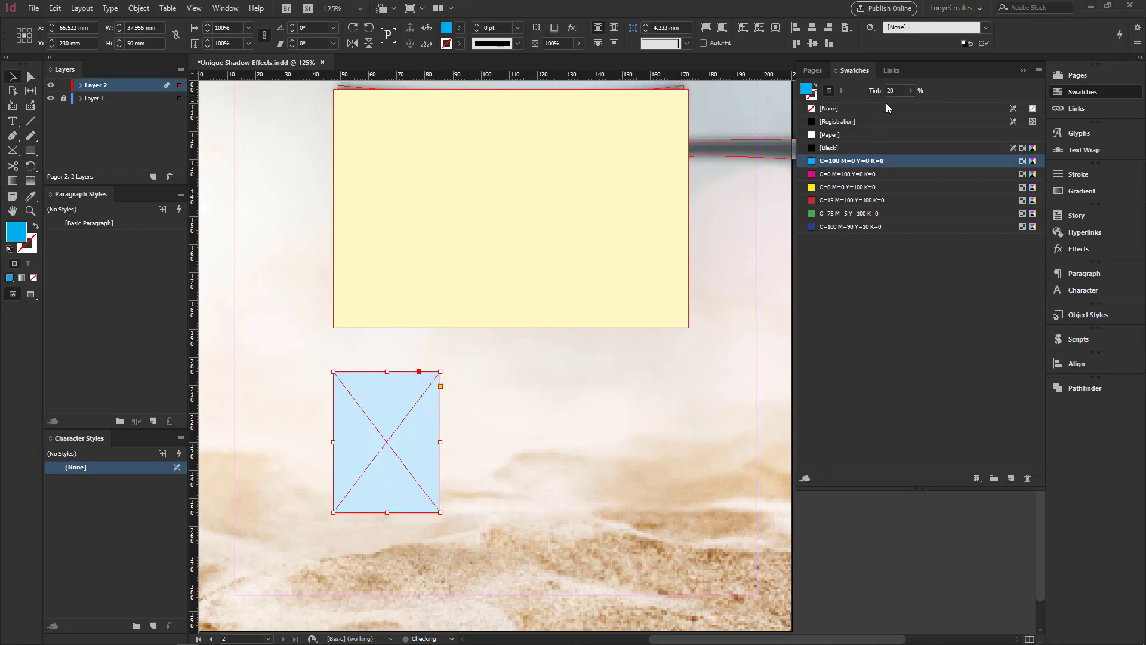
left_click_drag(745, 159, 527, 507)
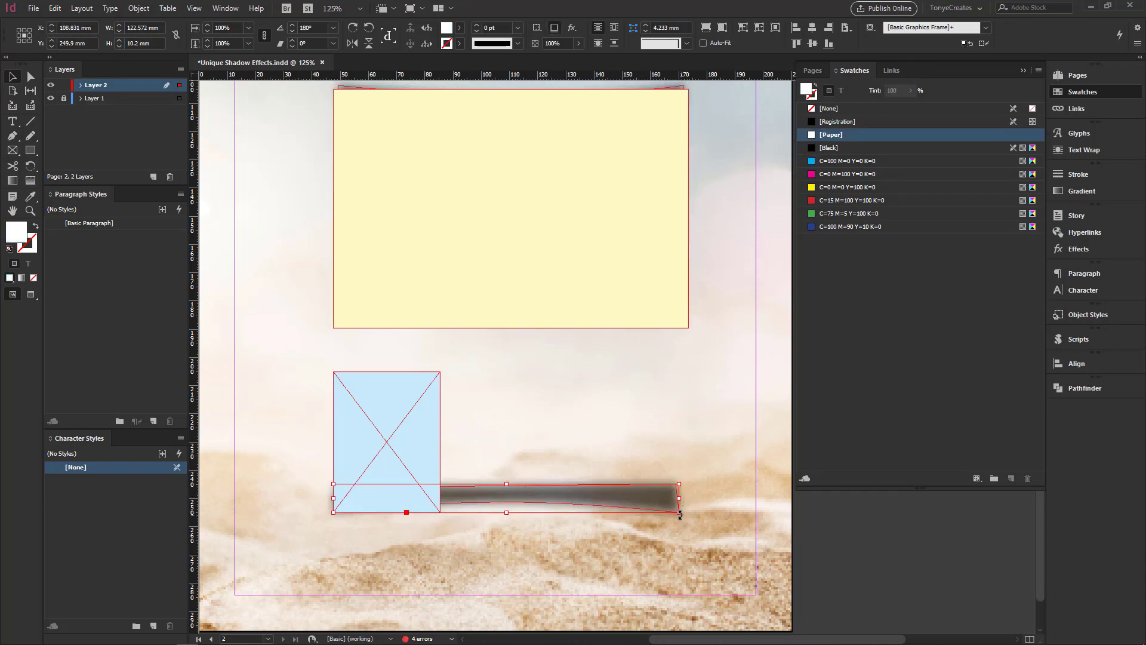
left_click_drag(679, 513, 440, 524)
- In Preview mode, pull the cyan rectangle's shadow ends slightly inward
left_click(478, 532)
key("w")
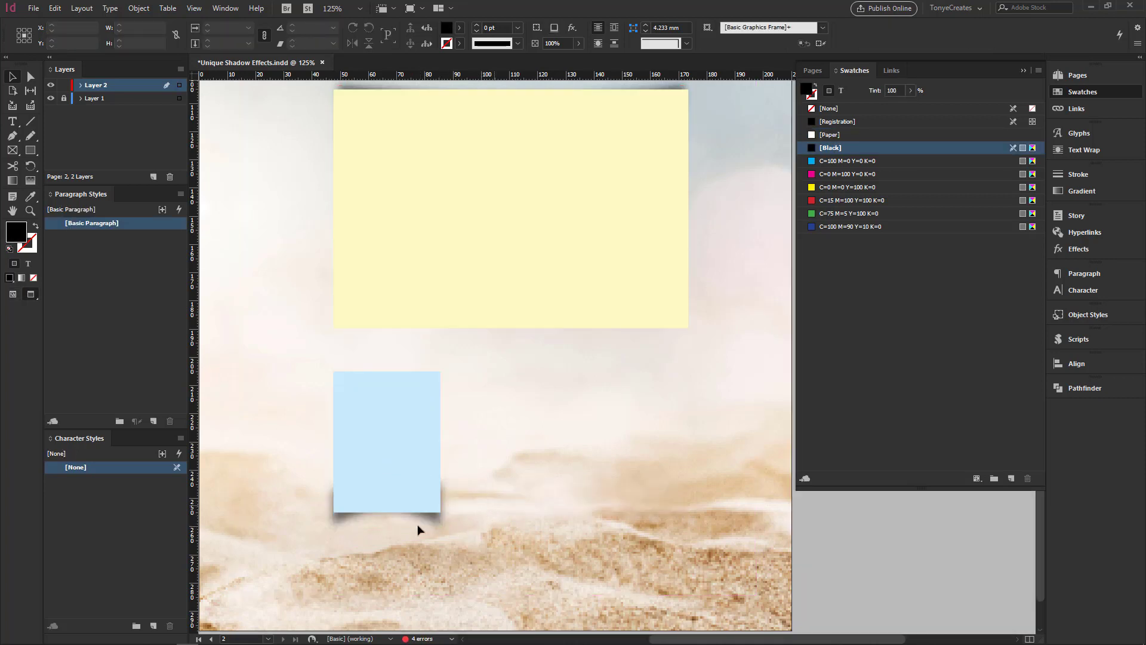
scroll(245, 546, "up", 5)
left_click(435, 472)
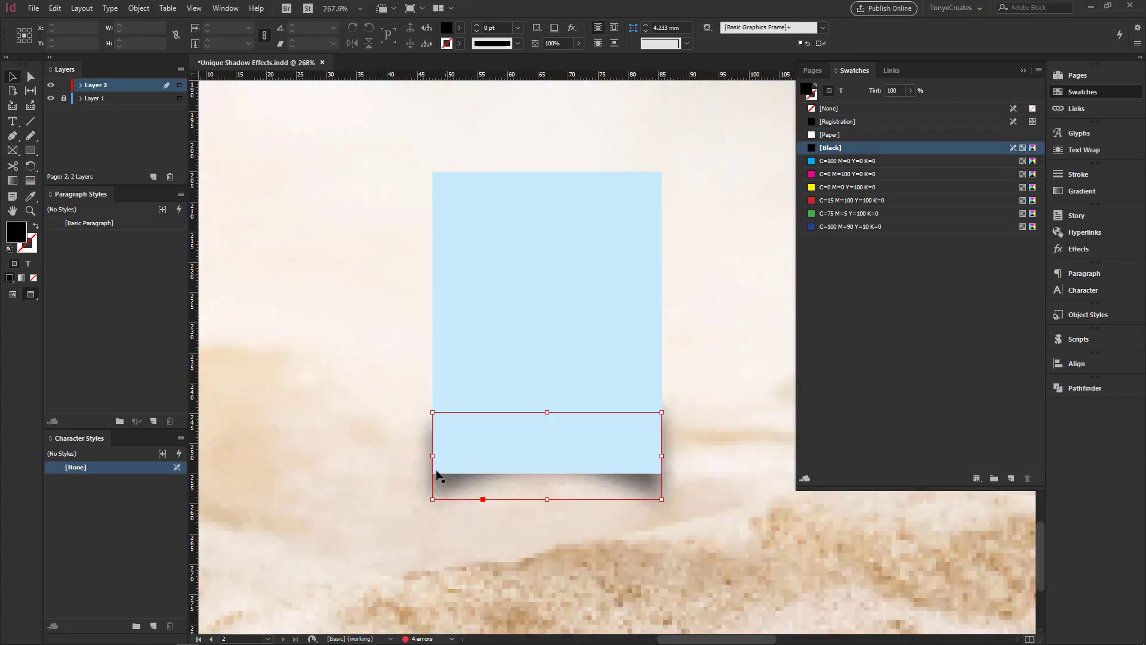
left_click_drag(434, 458, 438, 457)
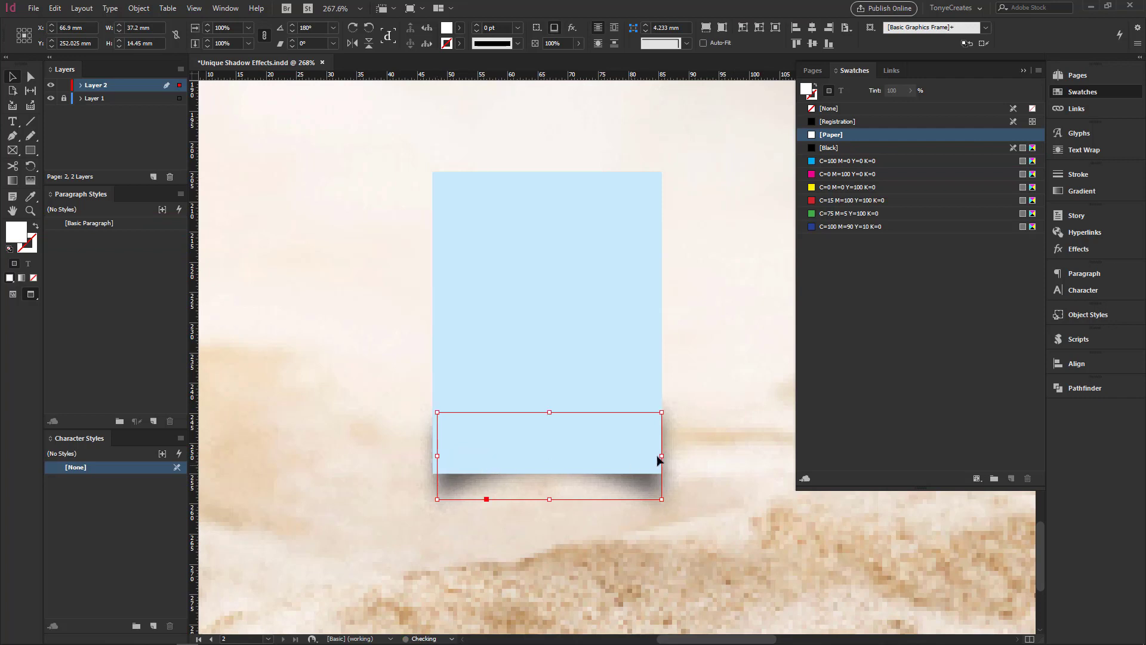
left_click_drag(661, 455, 661, 457)
left_click(720, 462)
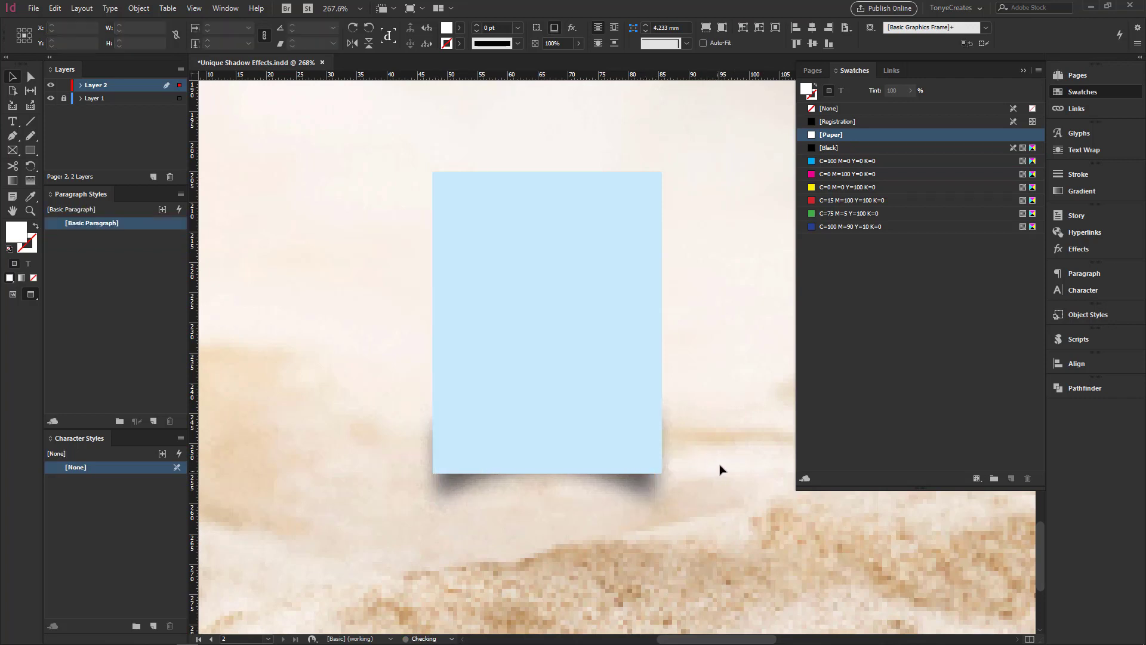
- Turn on Isolate Blending for the shadow strip in the Effects panel
left_click(641, 493)
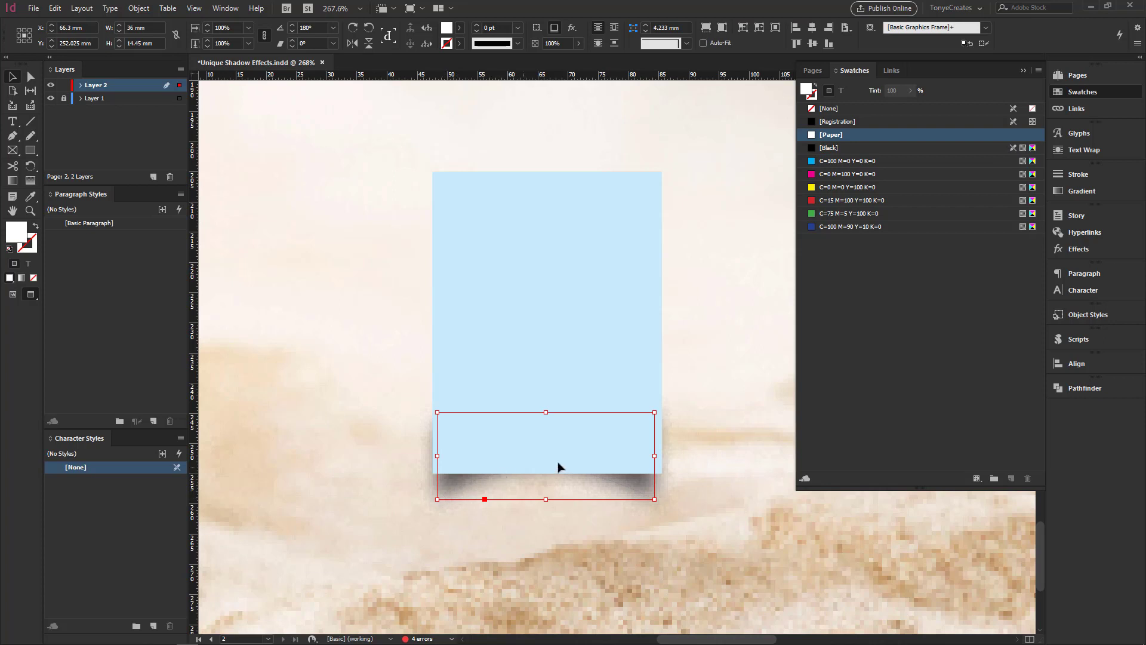
left_click(1079, 249)
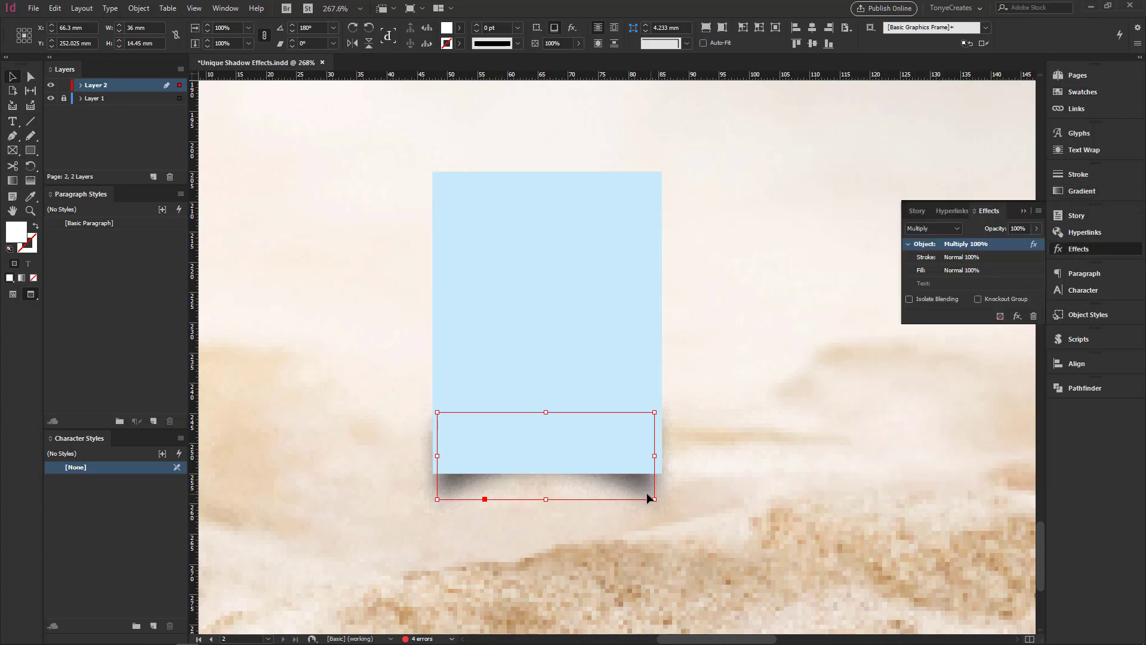
left_click(910, 299)
left_click(711, 457)
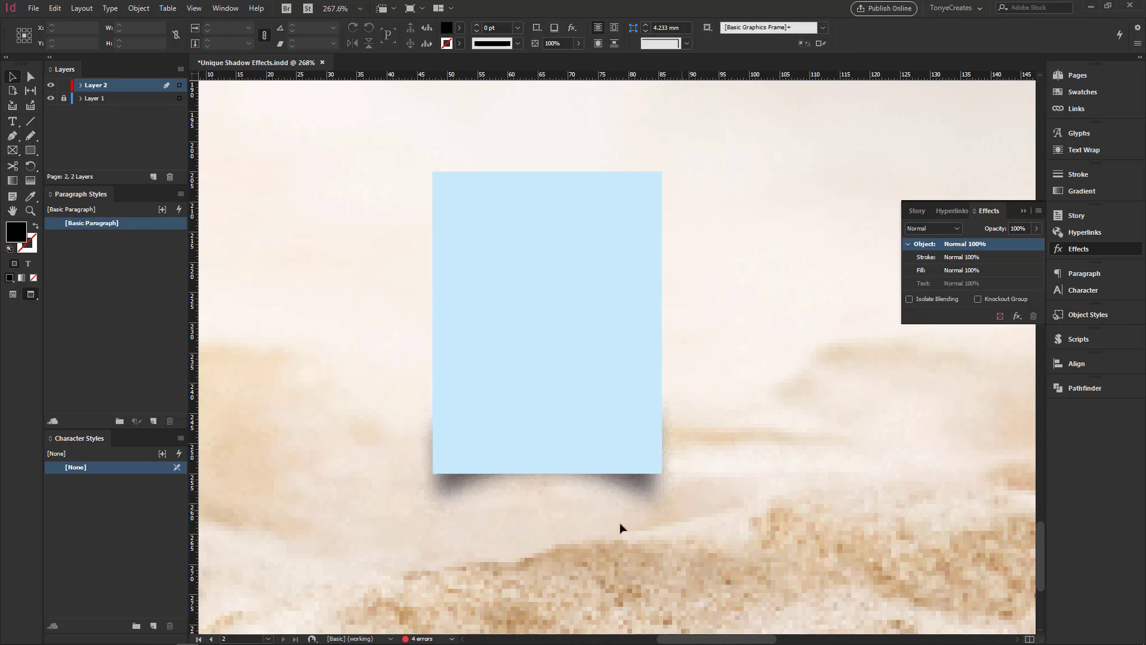
- Refine the shadow to 36.2 × 13 mm, shortening its height, then zoom out
left_click(442, 490)
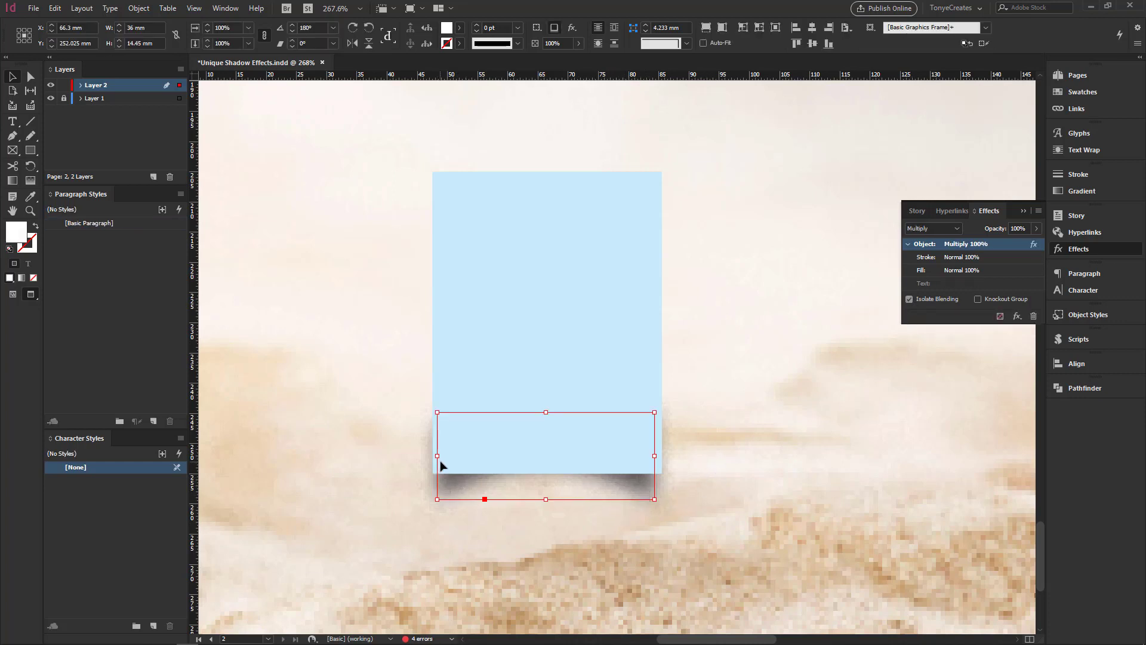
left_click_drag(439, 460, 443, 458)
left_click_drag(655, 454, 659, 455)
left_click_drag(549, 499, 549, 490)
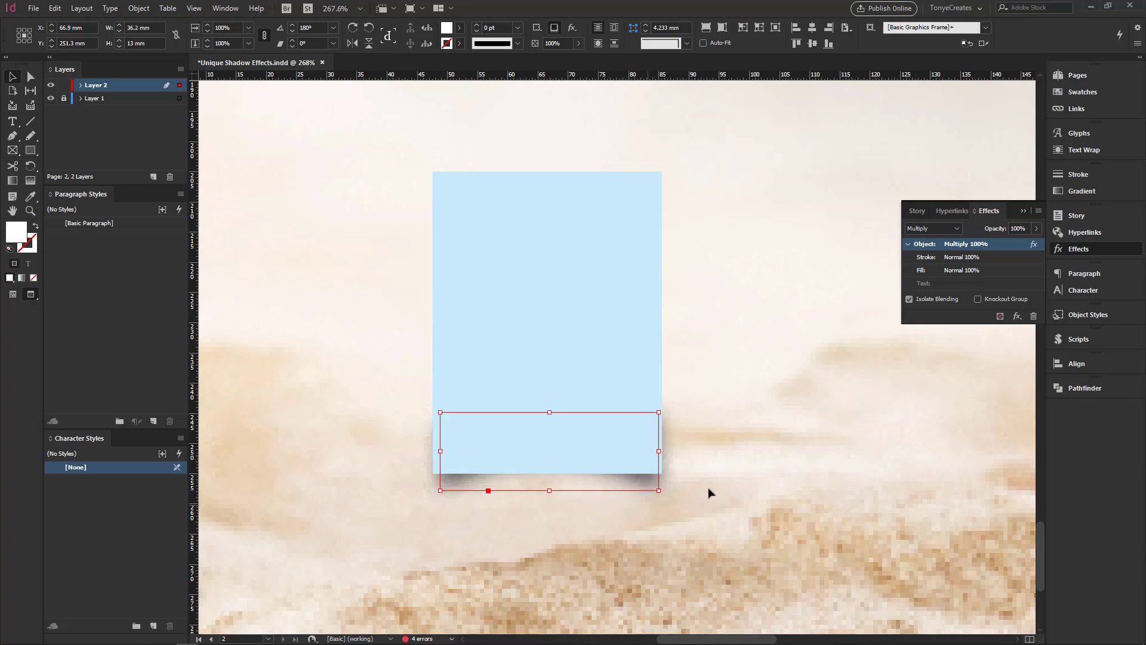
left_click(719, 485)
key("ctrl+minus")
key("ctrl+minus")
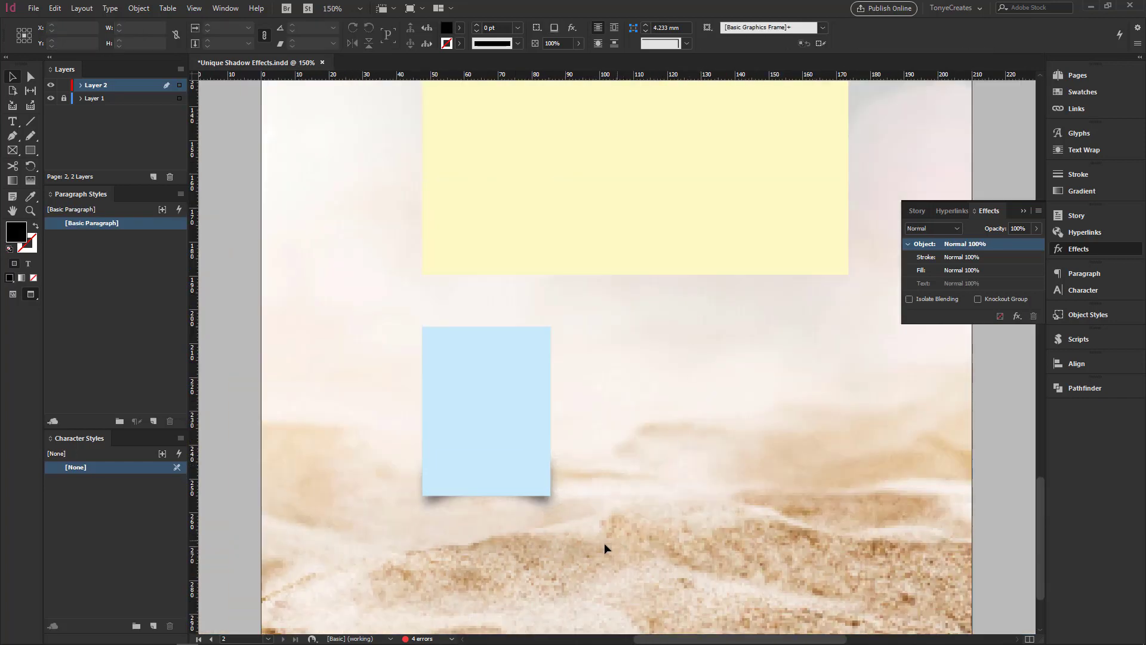
left_click(543, 497)
left_click(634, 424)
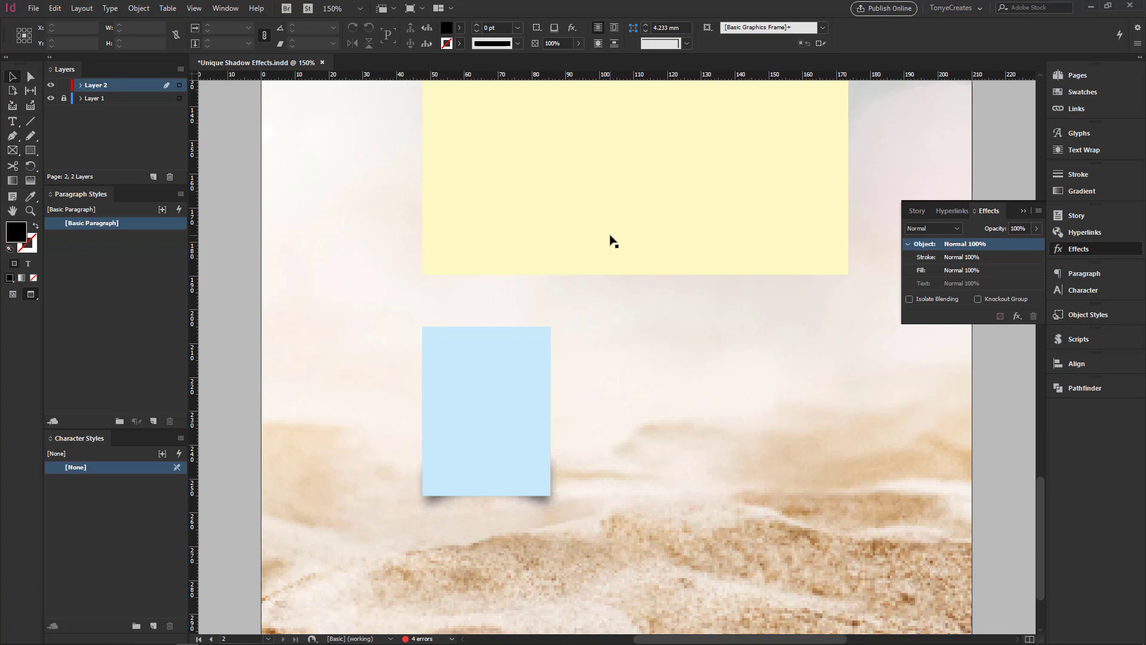